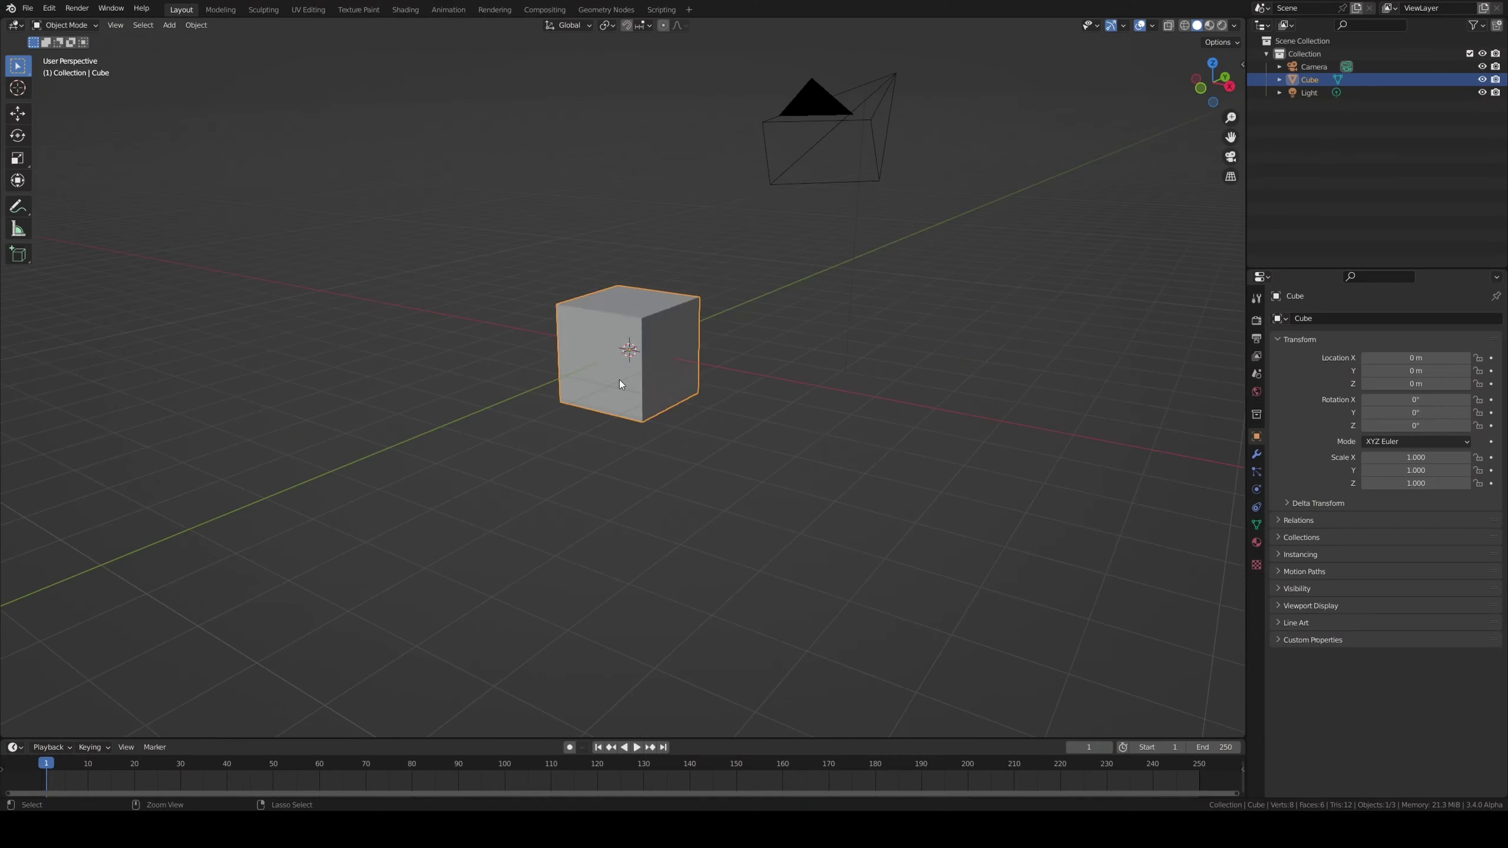
# - Delete the default cube and add a UV sphere in its place
pyautogui.press('Delete')
pyautogui.hotkey('shift', 'a')
pyautogui.moveTo(792, 403)
pyautogui.click(825, 385)
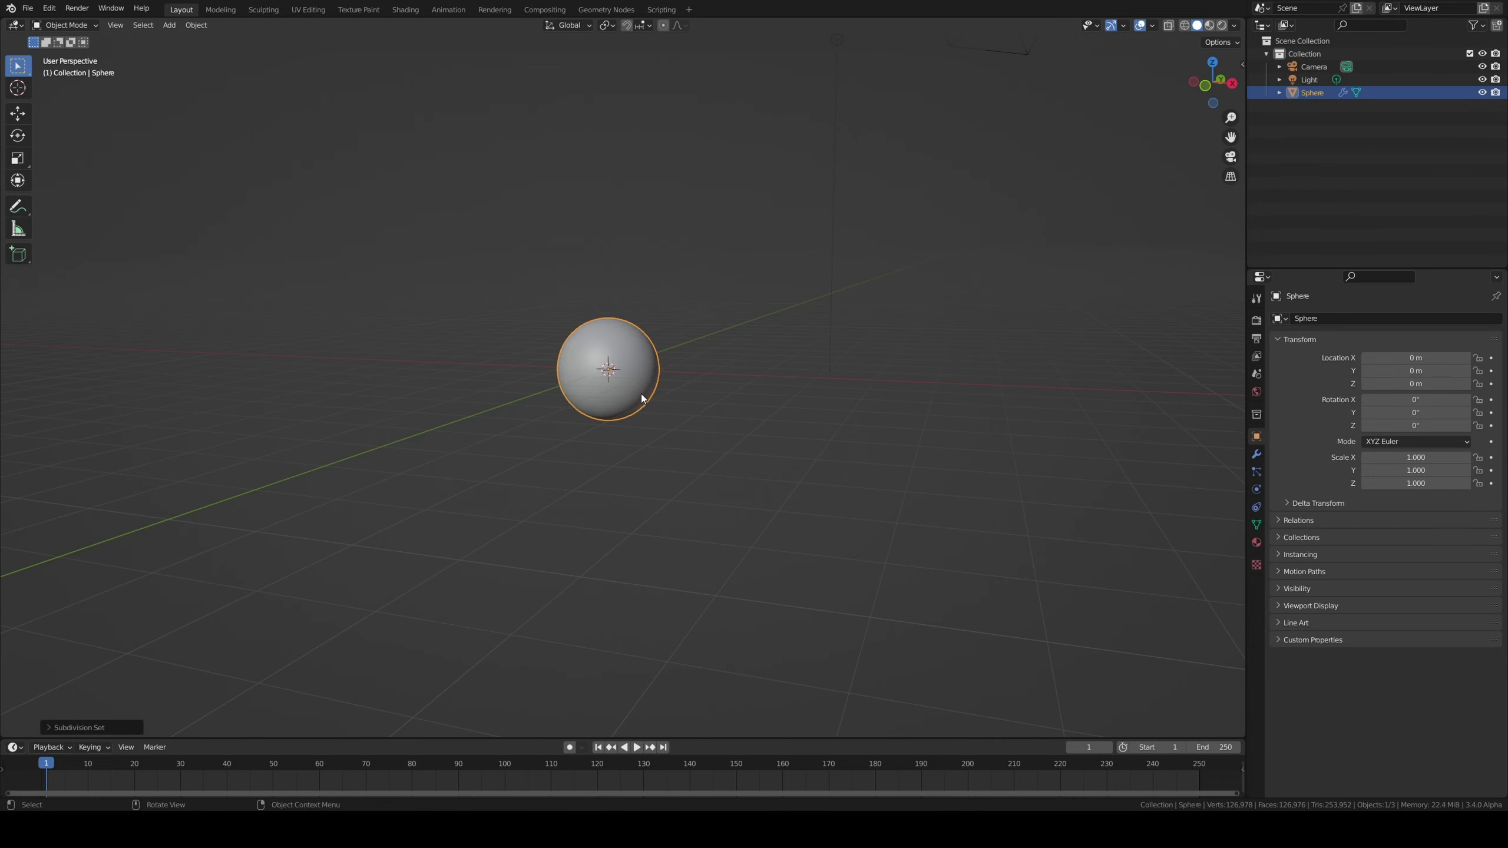
# - In the Sculpting workspace, voxel-remesh the sphere into an even mesh
pyautogui.click(265, 10)
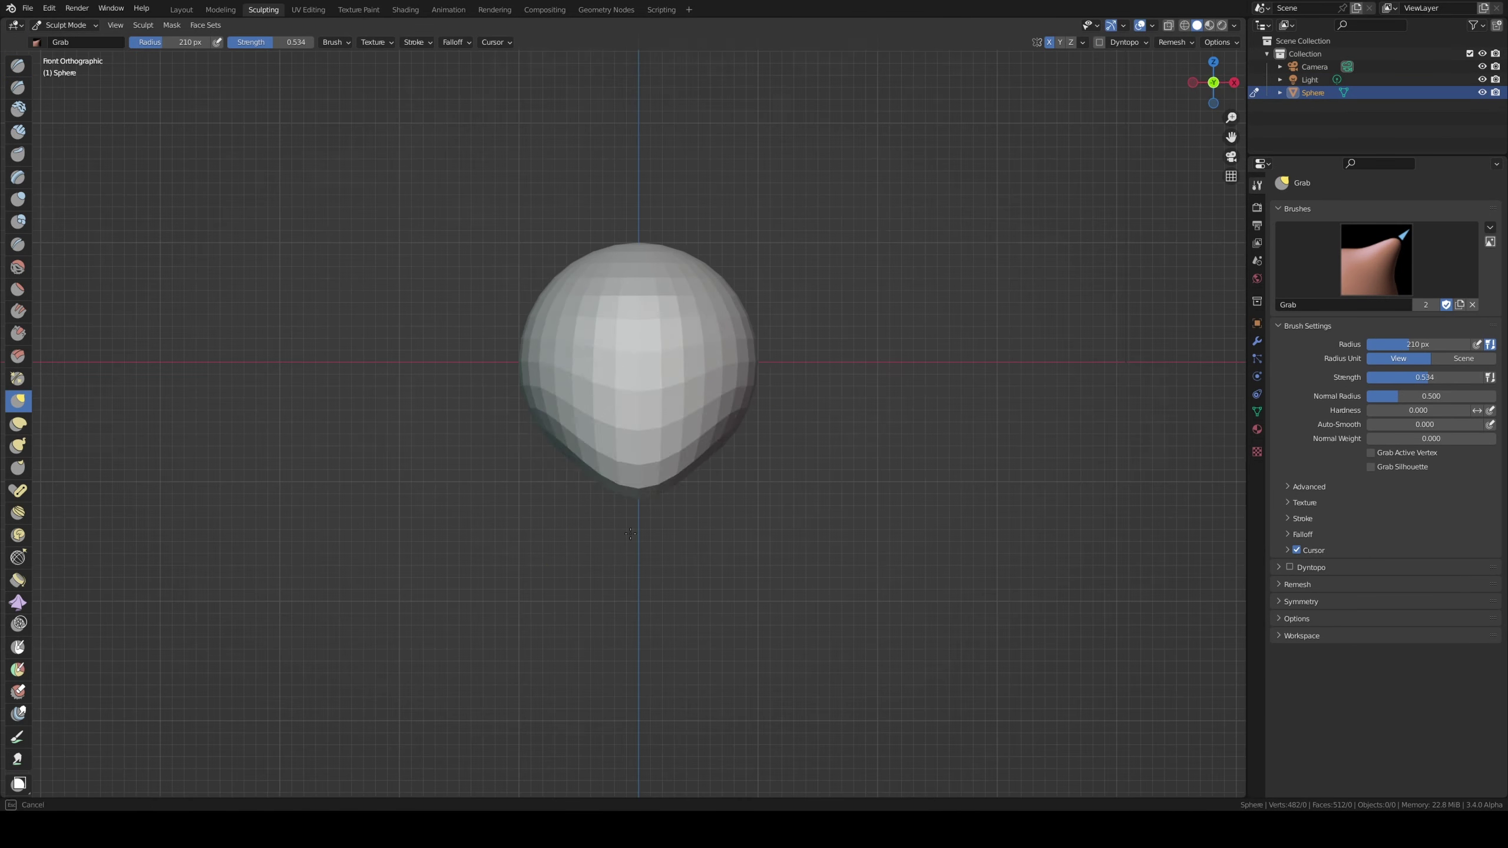
pyautogui.moveTo(404, 350)
pyautogui.mouseDown(button='middle')
pyautogui.moveTo(696, 353)
pyautogui.moveTo(622, 203)
pyautogui.mouseUp(button='middle')
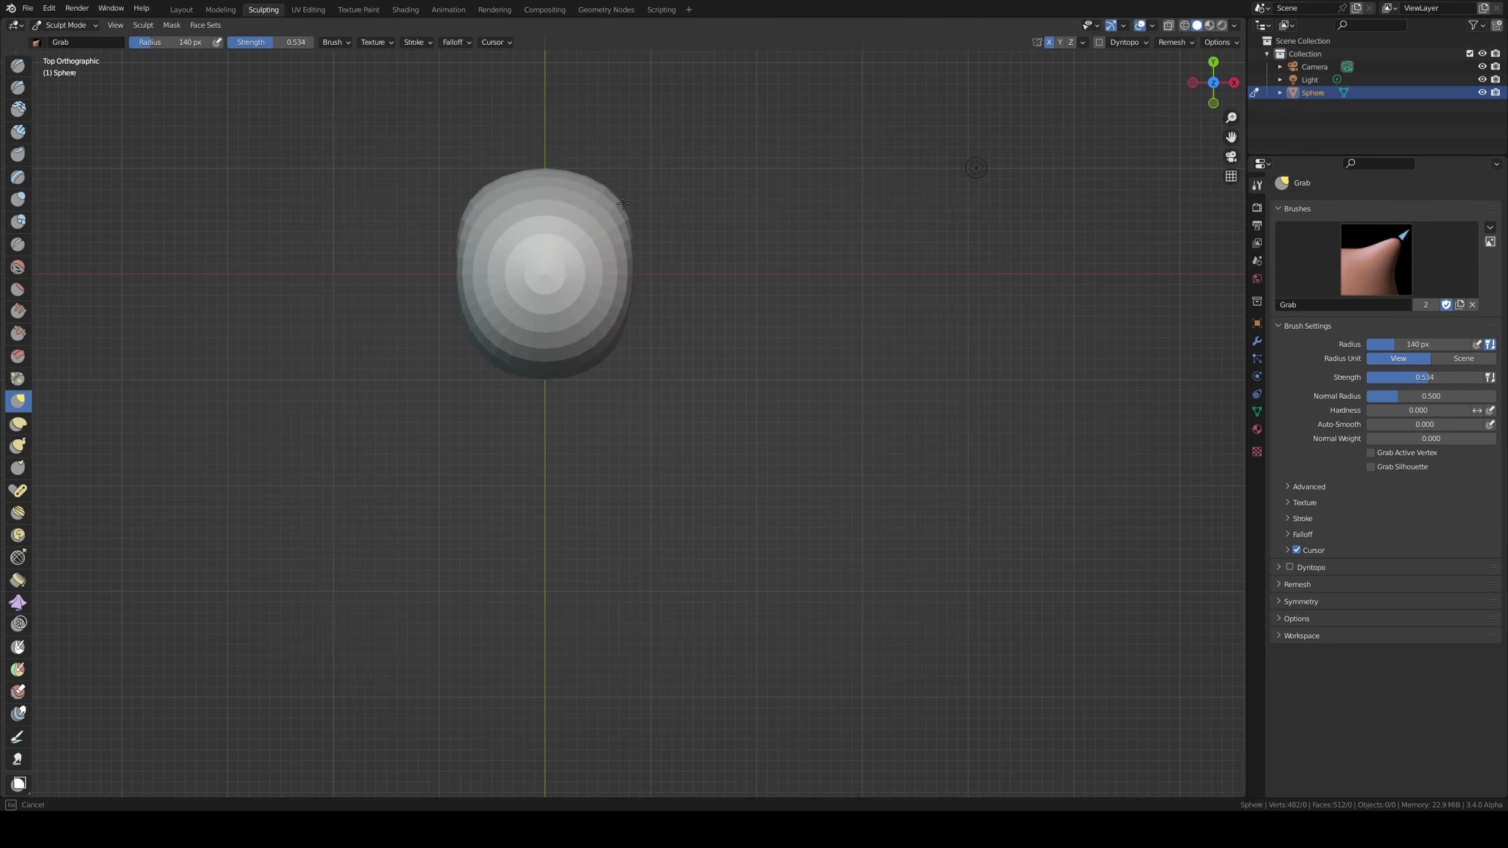
pyautogui.moveTo(586, 128); pyautogui.dragTo(538, 306, button='middle')
pyautogui.press('r')
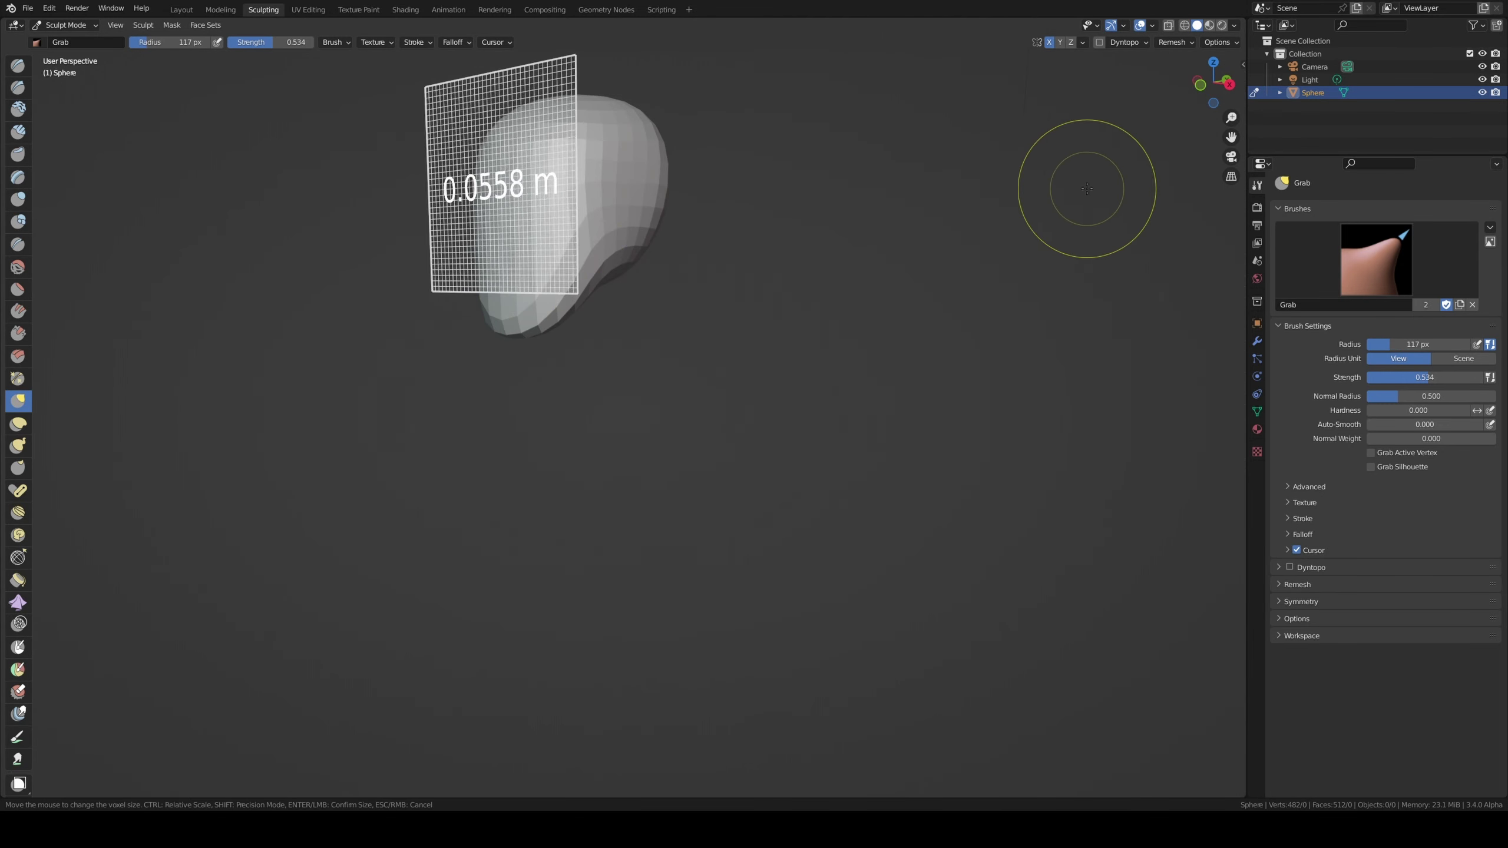
pyautogui.click(650, 264)
pyautogui.hotkey('ctrl', 'r')
# - Mask the head, grab a neck out below it, and scrape the front flat for the face
pyautogui.press('m')
pyautogui.moveTo(650, 264)
pyautogui.mouseDown(button='middle')
pyautogui.moveTo(535, 309)
pyautogui.moveTo(431, 391)
pyautogui.moveTo(465, 382)
pyautogui.mouseUp(button='middle')
pyautogui.hotkey('ctrl', 'i')
pyautogui.press('g')
pyautogui.hotkey('alt', 'm')
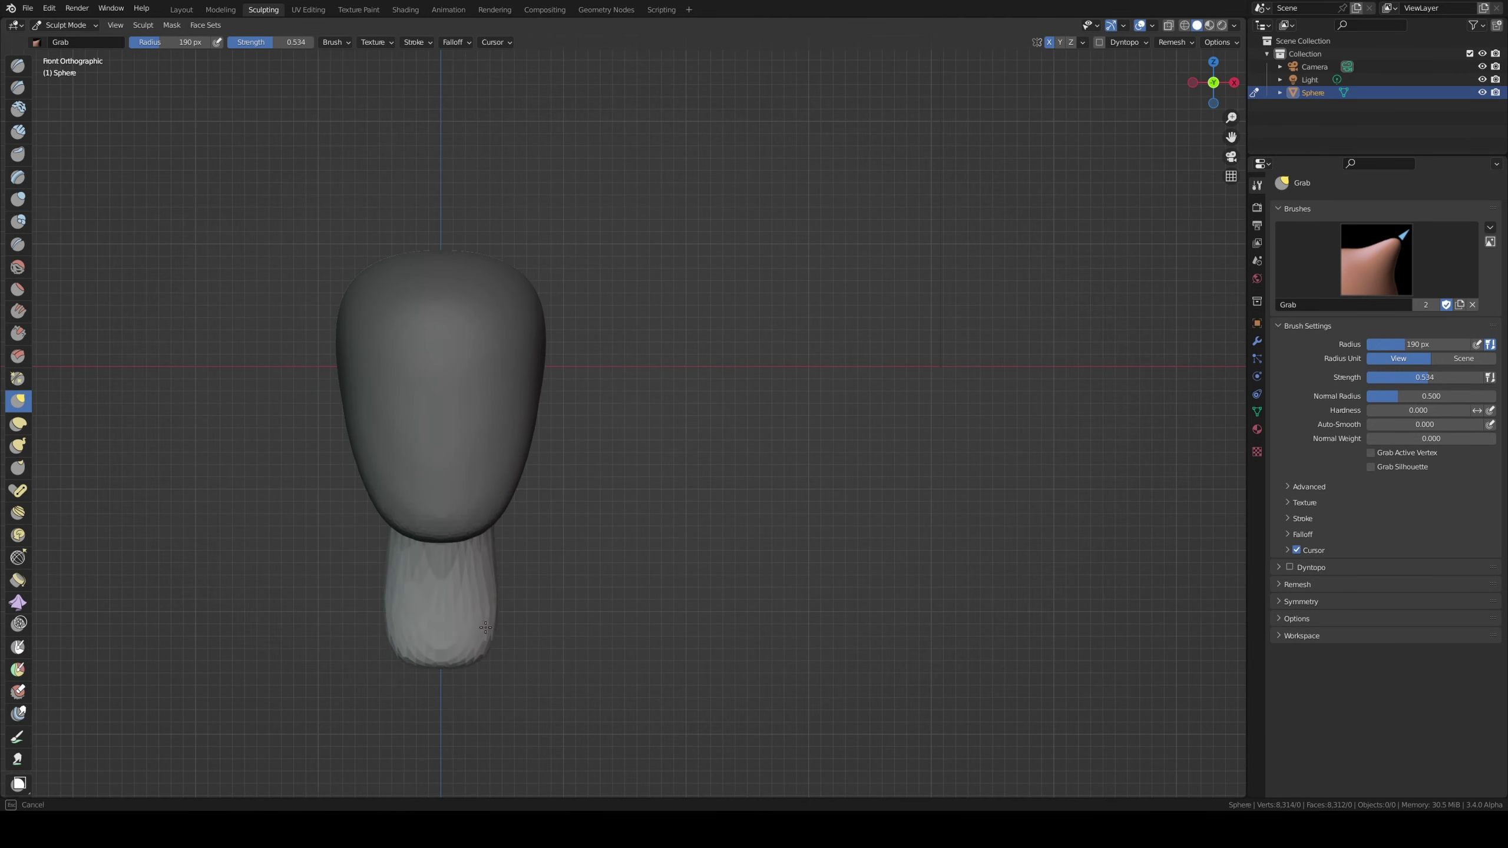
pyautogui.moveTo(468, 538); pyautogui.dragTo(100, 270, button='middle')
pyautogui.click(18, 332)
pyautogui.moveTo(534, 356)
pyautogui.mouseDown(button='middle')
pyautogui.moveTo(604, 275)
pyautogui.moveTo(437, 438)
pyautogui.moveTo(337, 449)
pyautogui.mouseUp(button='middle')
# - Carve eye sockets with Draw Sharp and pull the nose and brow forward with Grab
pyautogui.click(332, 462)
pyautogui.moveTo(407, 388); pyautogui.dragTo(416, 395)
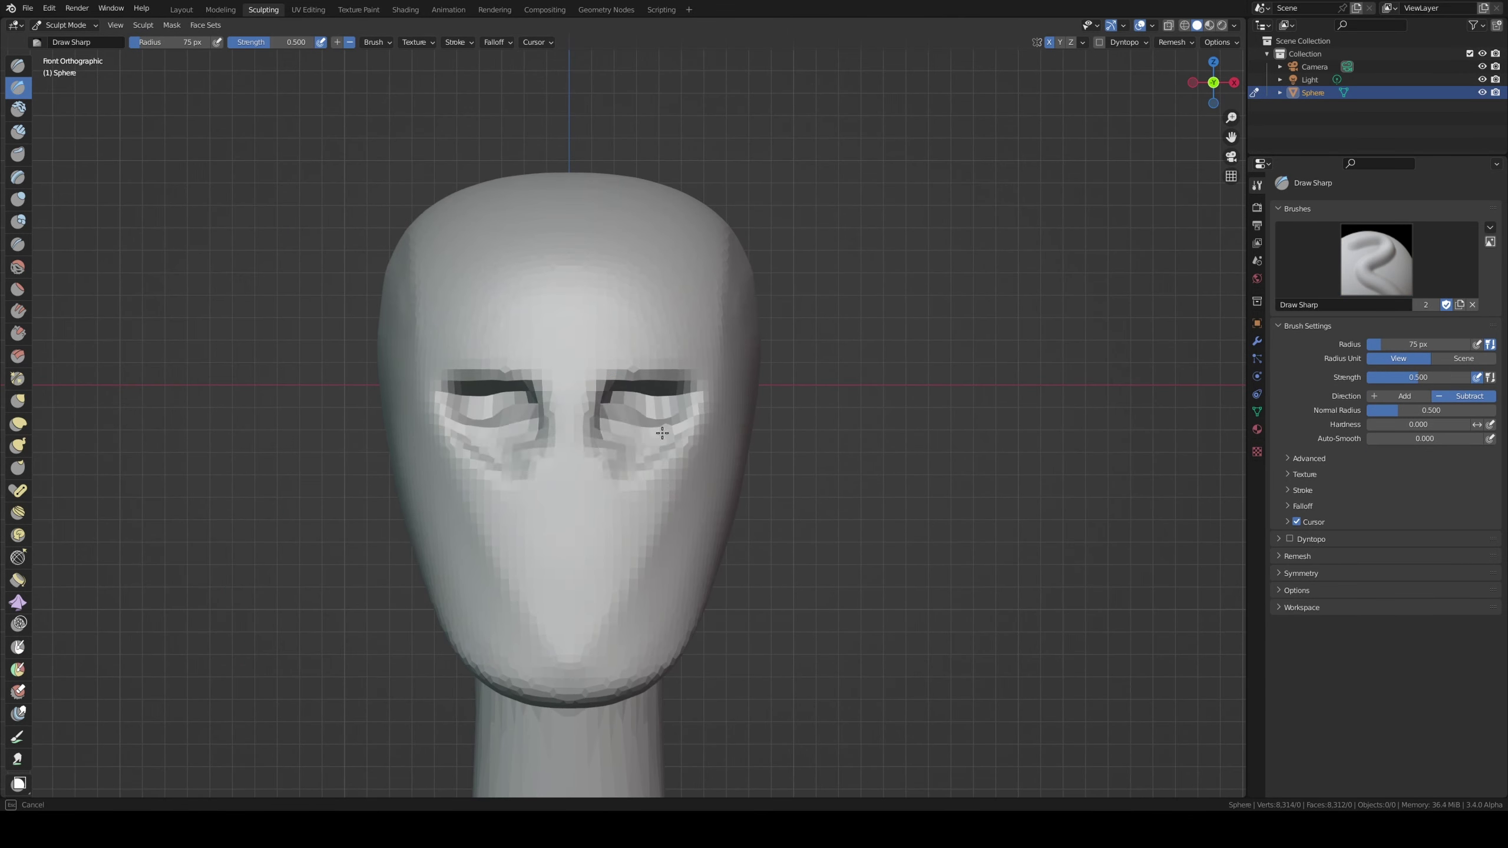
pyautogui.moveTo(415, 396); pyautogui.dragTo(568, 426, button='middle')
pyautogui.press('g')
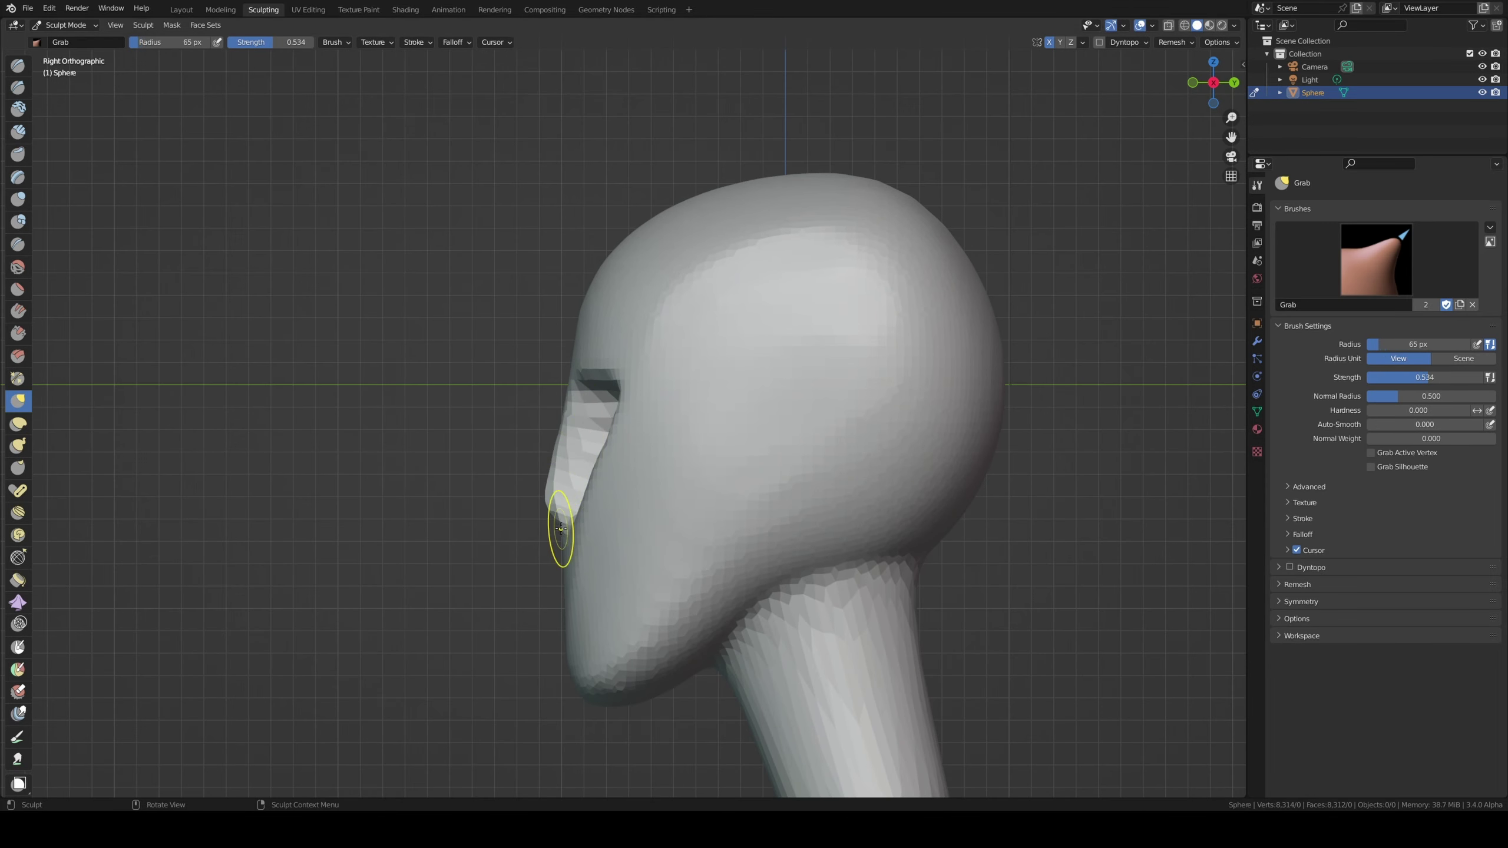
pyautogui.moveTo(560, 527)
pyautogui.mouseDown(button='middle')
pyautogui.moveTo(654, 516)
pyautogui.moveTo(572, 531)
pyautogui.mouseUp(button='middle')
pyautogui.press('f')
pyautogui.click(572, 531)
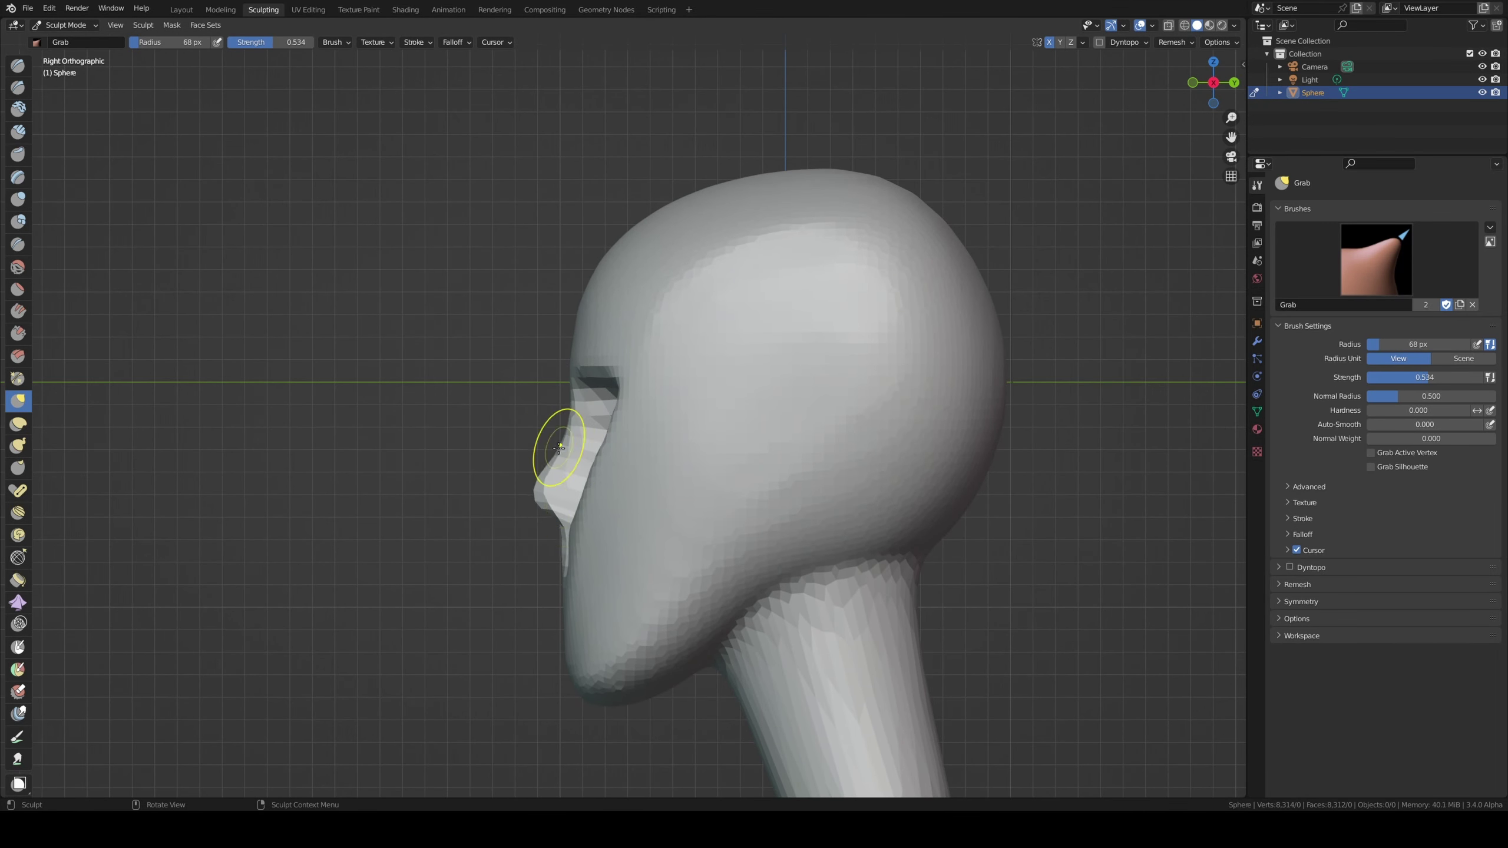
pyautogui.moveTo(559, 447)
pyautogui.mouseDown(button='middle')
pyautogui.moveTo(590, 505)
pyautogui.moveTo(565, 558)
pyautogui.moveTo(582, 504)
pyautogui.mouseUp(button='middle')
# - Save the sculpt as head44.blend and review the face from front, three-quarter and side
pyautogui.press('c')
pyautogui.hotkey('ctrl', 's')
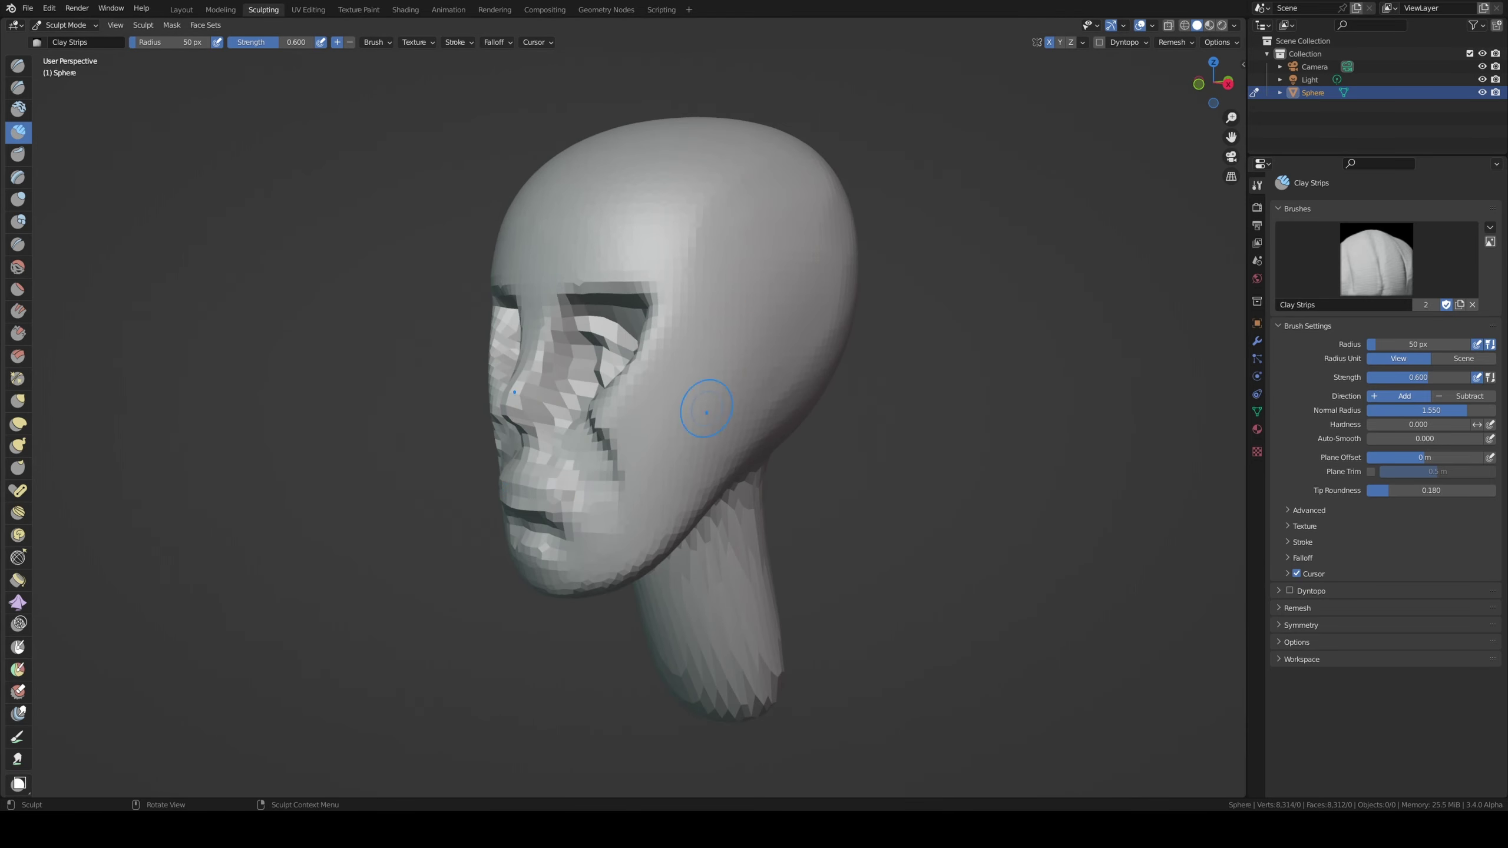
pyautogui.moveTo(706, 413); pyautogui.dragTo(587, 386, button='middle')
pyautogui.moveTo(606, 297); pyautogui.dragTo(699, 414, button='middle')
pyautogui.moveTo(686, 568)
pyautogui.mouseDown(button='middle')
pyautogui.moveTo(652, 464)
pyautogui.moveTo(589, 522)
pyautogui.moveTo(622, 472)
pyautogui.moveTo(740, 474)
pyautogui.mouseUp(button='middle')
# - Pull an ear out from the side of the head and shape its outline with Grab
pyautogui.press('m')
pyautogui.press('g')
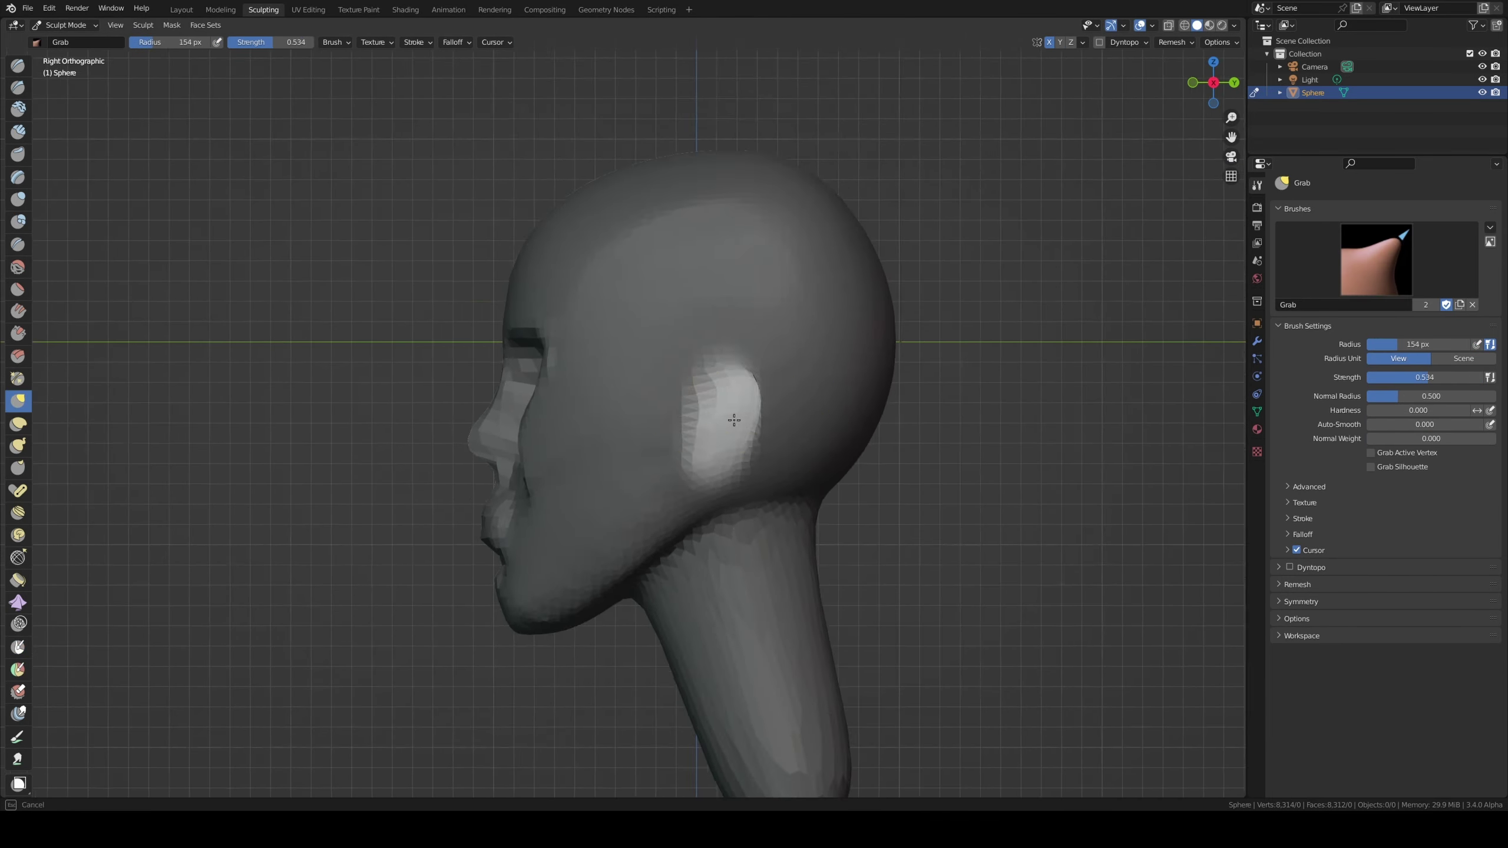
pyautogui.moveTo(743, 387); pyautogui.dragTo(802, 393, button='middle')
pyautogui.moveTo(802, 392); pyautogui.dragTo(861, 386)
pyautogui.moveTo(861, 386)
pyautogui.keyDown('alt'); pyautogui.mouseDown(button='middle')
pyautogui.moveTo(993, 418)
pyautogui.moveTo(856, 504)
pyautogui.mouseUp(button='middle'); pyautogui.keyUp('alt')
# - Build up cheeks and brows with Clay Strips, using a smaller brush size
pyautogui.moveTo(592, 379); pyautogui.dragTo(474, 458, button='middle')
pyautogui.press('q')
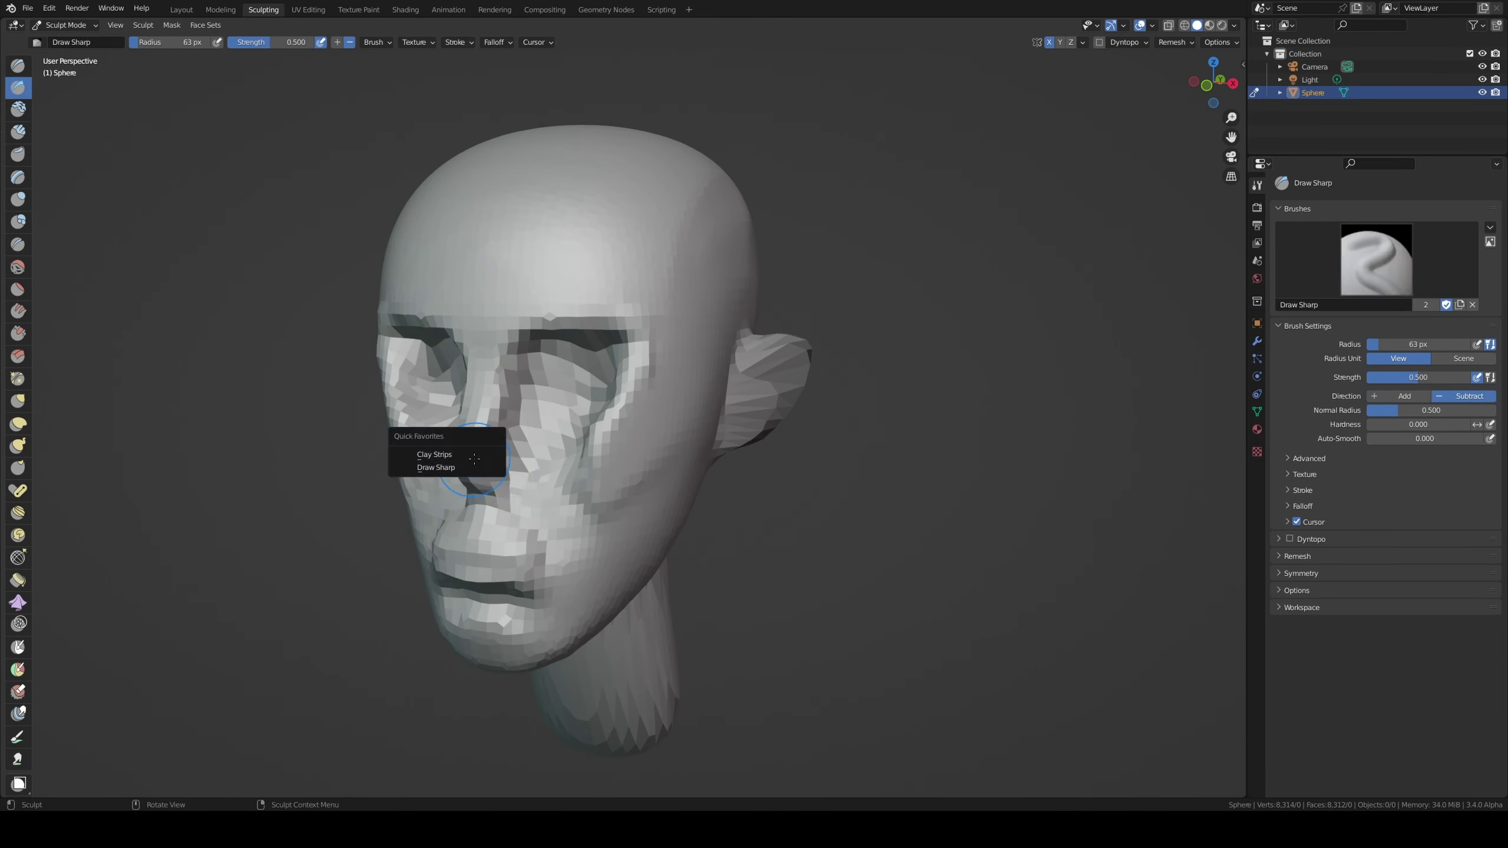
pyautogui.moveTo(572, 380); pyautogui.dragTo(582, 363, button='middle')
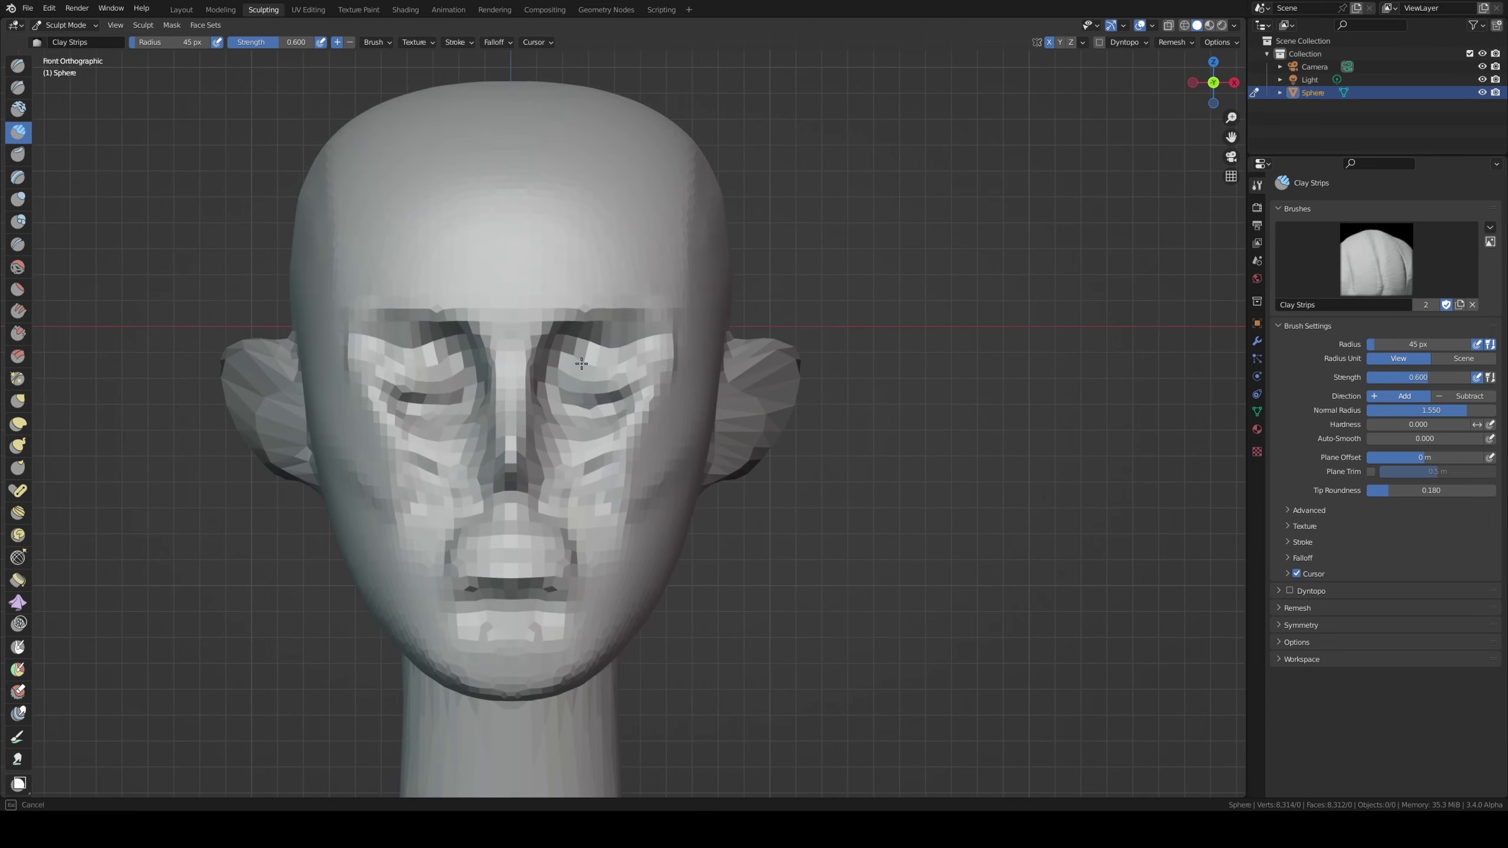
pyautogui.moveTo(639, 322)
pyautogui.mouseDown(button='middle')
pyautogui.moveTo(724, 320)
pyautogui.moveTo(641, 356)
pyautogui.moveTo(564, 489)
pyautogui.moveTo(551, 337)
pyautogui.moveTo(689, 427)
pyautogui.moveTo(672, 418)
pyautogui.moveTo(590, 505)
pyautogui.moveTo(487, 471)
pyautogui.moveTo(626, 448)
pyautogui.moveTo(602, 360)
pyautogui.moveTo(772, 428)
pyautogui.moveTo(654, 499)
pyautogui.mouseUp(button='middle')
pyautogui.press('c')
pyautogui.click(564, 489)
pyautogui.press('f')
pyautogui.click(700, 441)
# - Save the current head sculpt progress to head44.blend
pyautogui.press('g')
pyautogui.scroll(2, 474, 484)
pyautogui.scroll(-3, 475, 485)
pyautogui.hotkey('ctrl', 's')
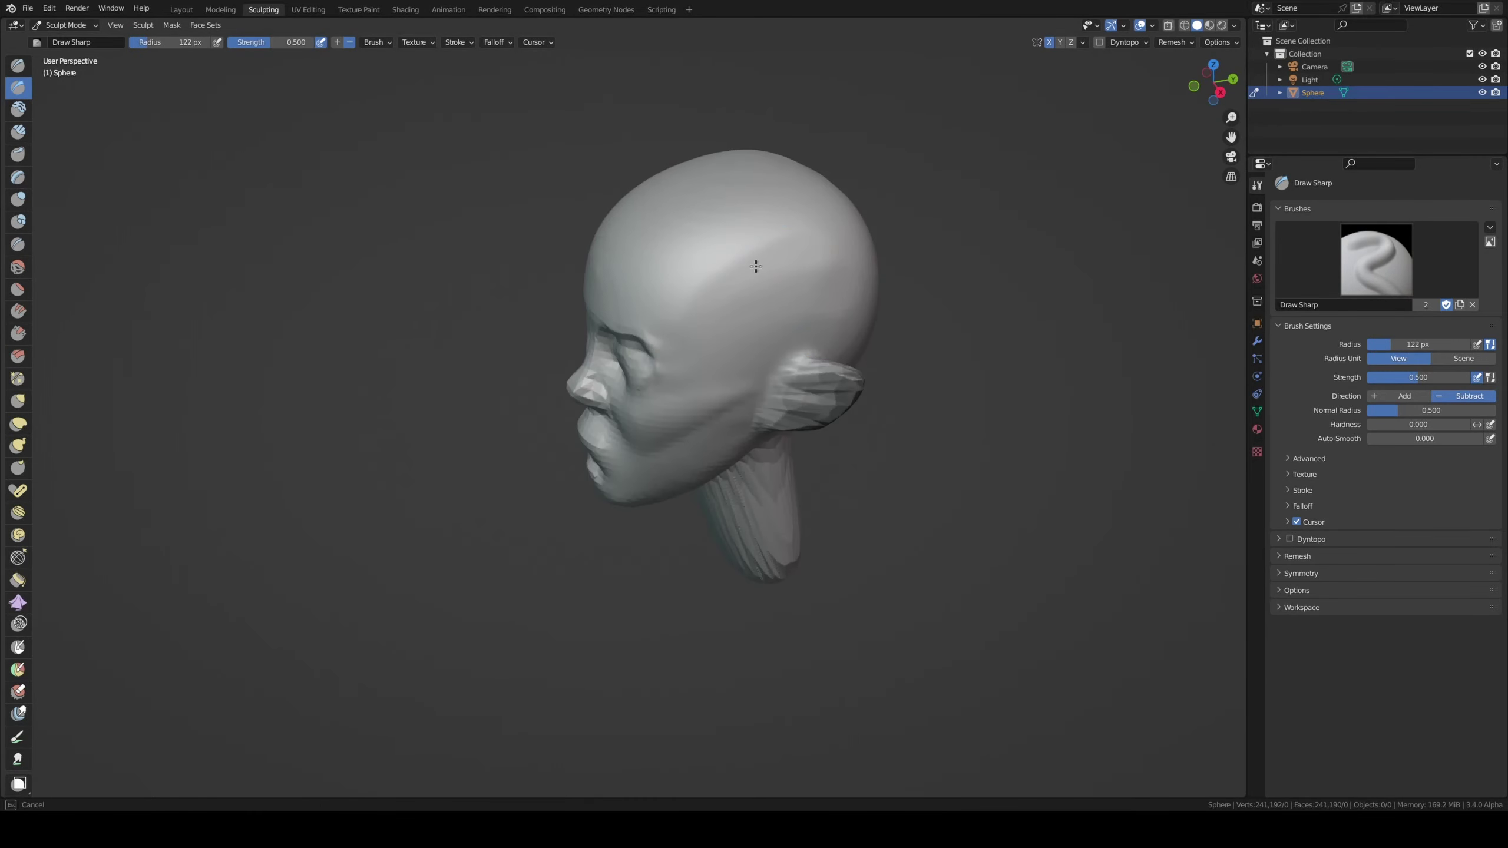
# - Orbit and zoom around the head to review its overall shape from top and both sides
pyautogui.moveTo(700, 403)
pyautogui.mouseDown(button='middle')
pyautogui.moveTo(983, 276)
pyautogui.moveTo(785, 378)
pyautogui.mouseUp(button='middle')
pyautogui.scroll(2, 786, 377)
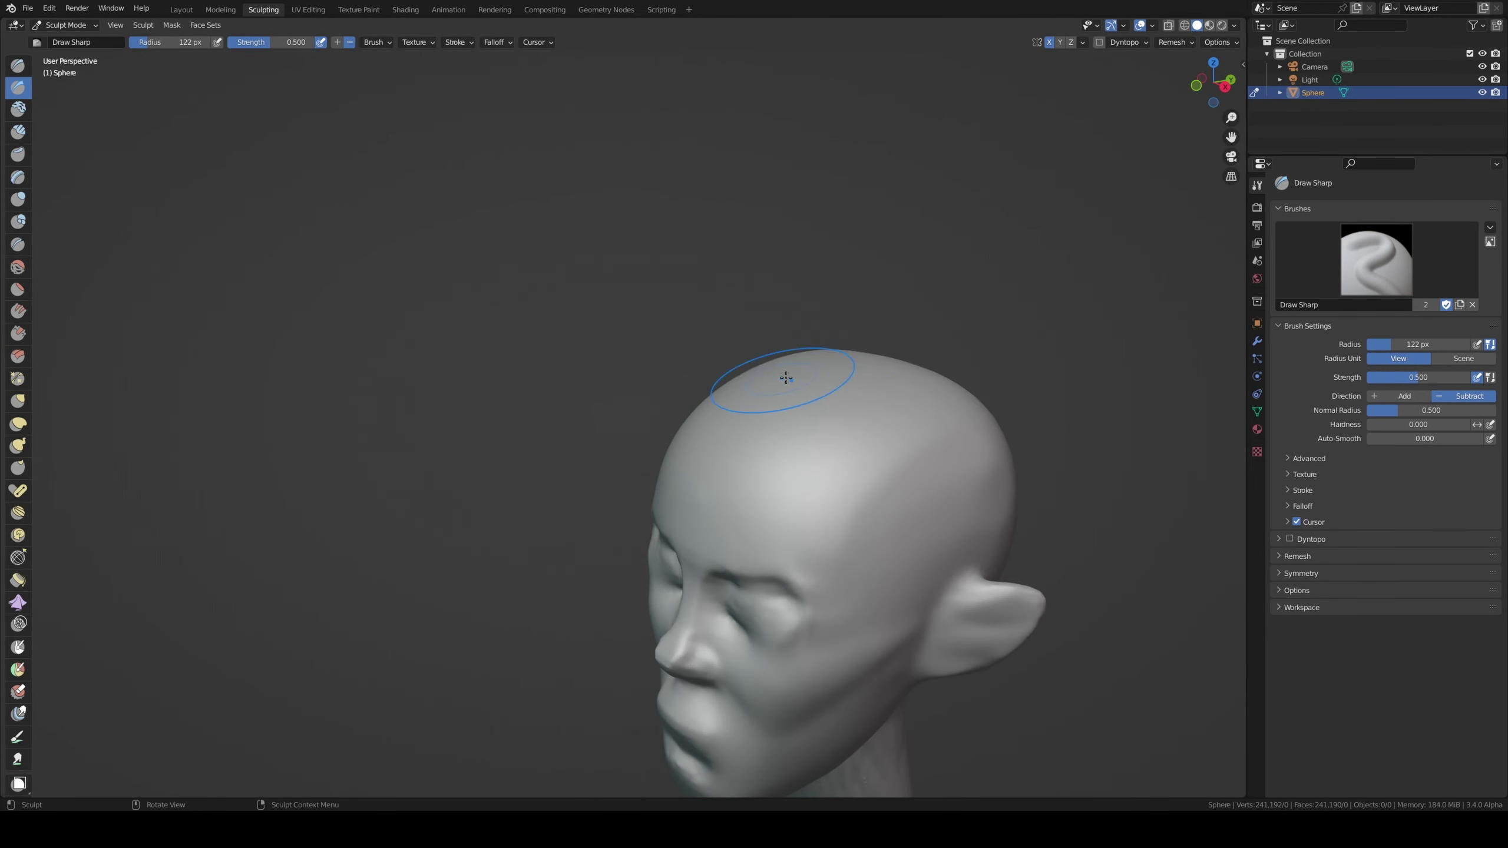
pyautogui.scroll(-2, 871, 338)
pyautogui.moveTo(858, 337)
pyautogui.mouseDown(button='middle')
pyautogui.moveTo(774, 438)
pyautogui.moveTo(824, 387)
pyautogui.moveTo(566, 409)
pyautogui.moveTo(269, 303)
pyautogui.moveTo(296, 426)
pyautogui.mouseUp(button='middle')
pyautogui.scroll(-2, 296, 426)
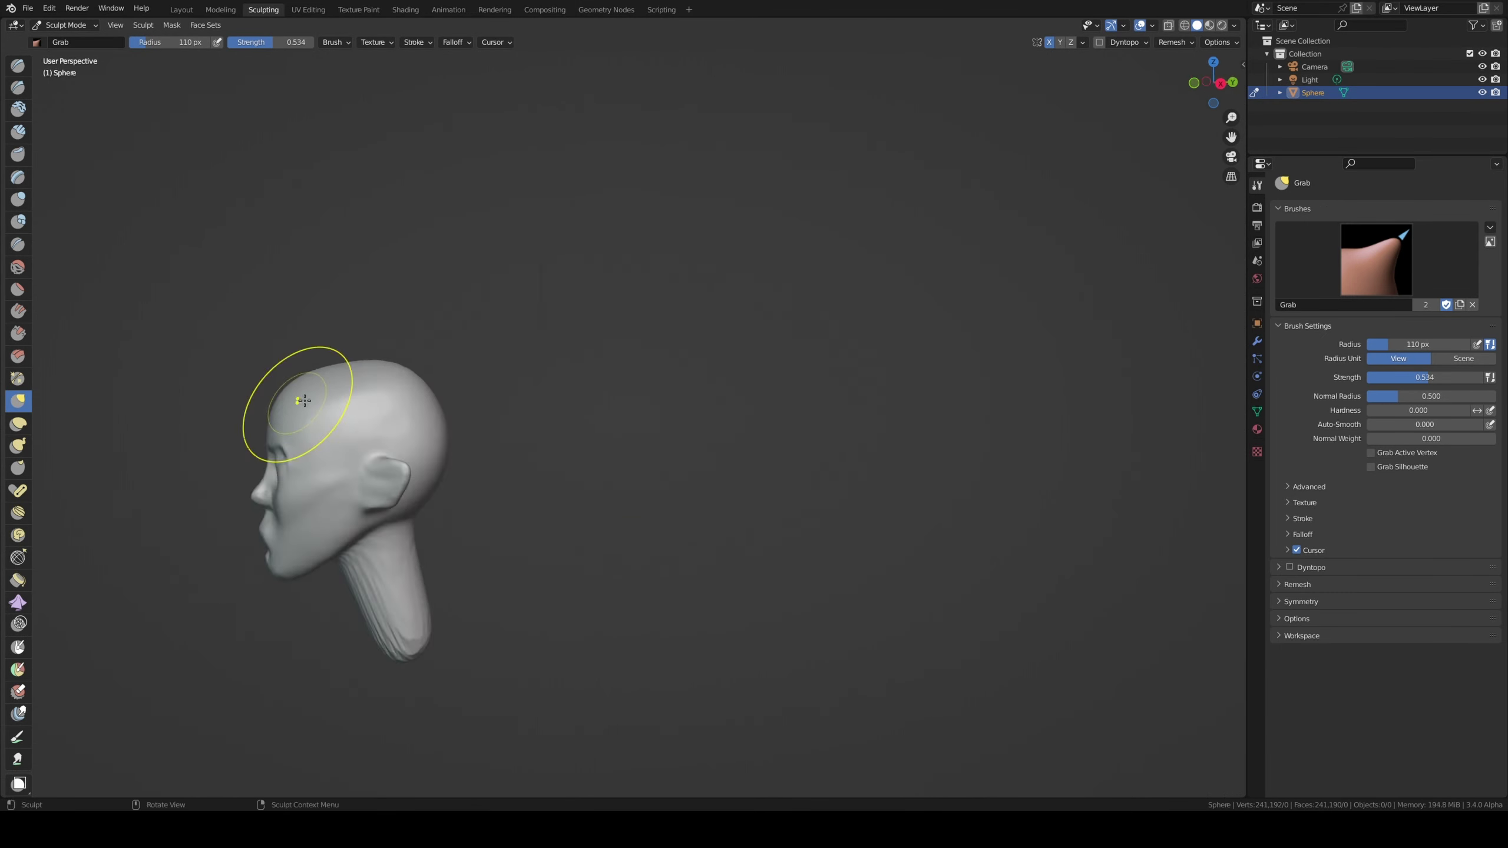
pyautogui.moveTo(446, 367)
pyautogui.mouseDown(button='middle')
pyautogui.moveTo(360, 448)
pyautogui.moveTo(487, 438)
pyautogui.moveTo(404, 539)
pyautogui.moveTo(445, 557)
pyautogui.moveTo(535, 534)
pyautogui.moveTo(639, 589)
pyautogui.moveTo(700, 691)
pyautogui.moveTo(671, 522)
pyautogui.moveTo(705, 560)
pyautogui.mouseUp(button='middle')
pyautogui.scroll(1, 488, 438)
pyautogui.scroll(1, 639, 590)
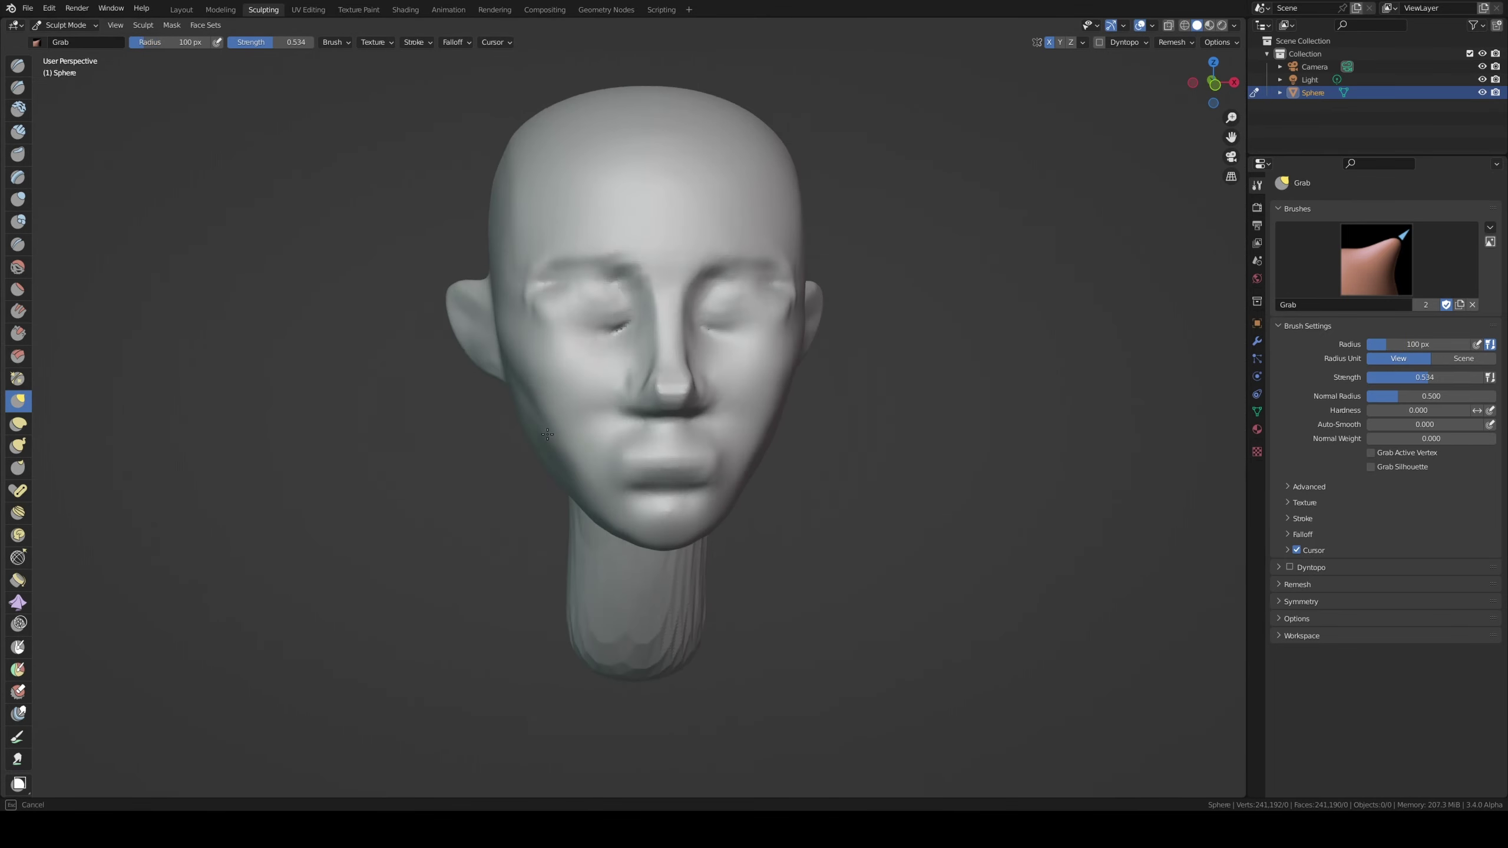
pyautogui.moveTo(494, 347)
pyautogui.mouseDown(button='middle')
pyautogui.moveTo(717, 269)
pyautogui.moveTo(801, 334)
pyautogui.moveTo(734, 310)
pyautogui.moveTo(749, 491)
pyautogui.moveTo(1010, 546)
pyautogui.moveTo(849, 600)
pyautogui.moveTo(731, 320)
pyautogui.moveTo(718, 347)
pyautogui.moveTo(746, 346)
pyautogui.moveTo(512, 472)
pyautogui.moveTo(555, 418)
pyautogui.moveTo(495, 383)
pyautogui.moveTo(558, 321)
pyautogui.mouseUp(button='middle')
# - Smooth the head into soft forms, carve nostrils and refine the nose, lips and eyelids, saving progress
pyautogui.hotkey('shift', 's')
pyautogui.hotkey('shift', 'x')
pyautogui.hotkey('ctrl', 's')
pyautogui.scroll(3, 559, 321)
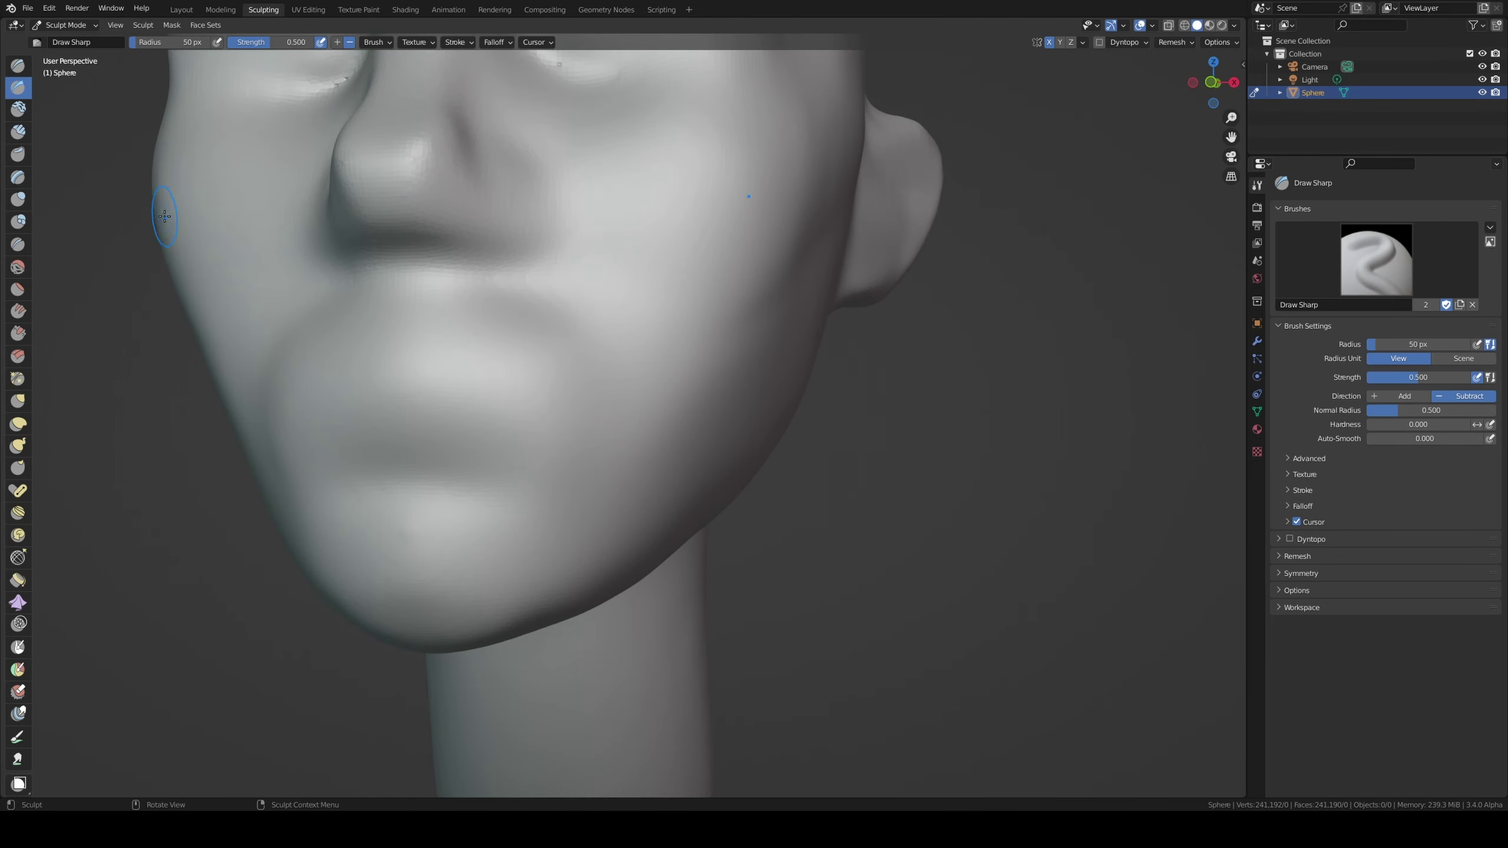
pyautogui.moveTo(164, 216); pyautogui.dragTo(517, 367, button='middle')
pyautogui.press('g')
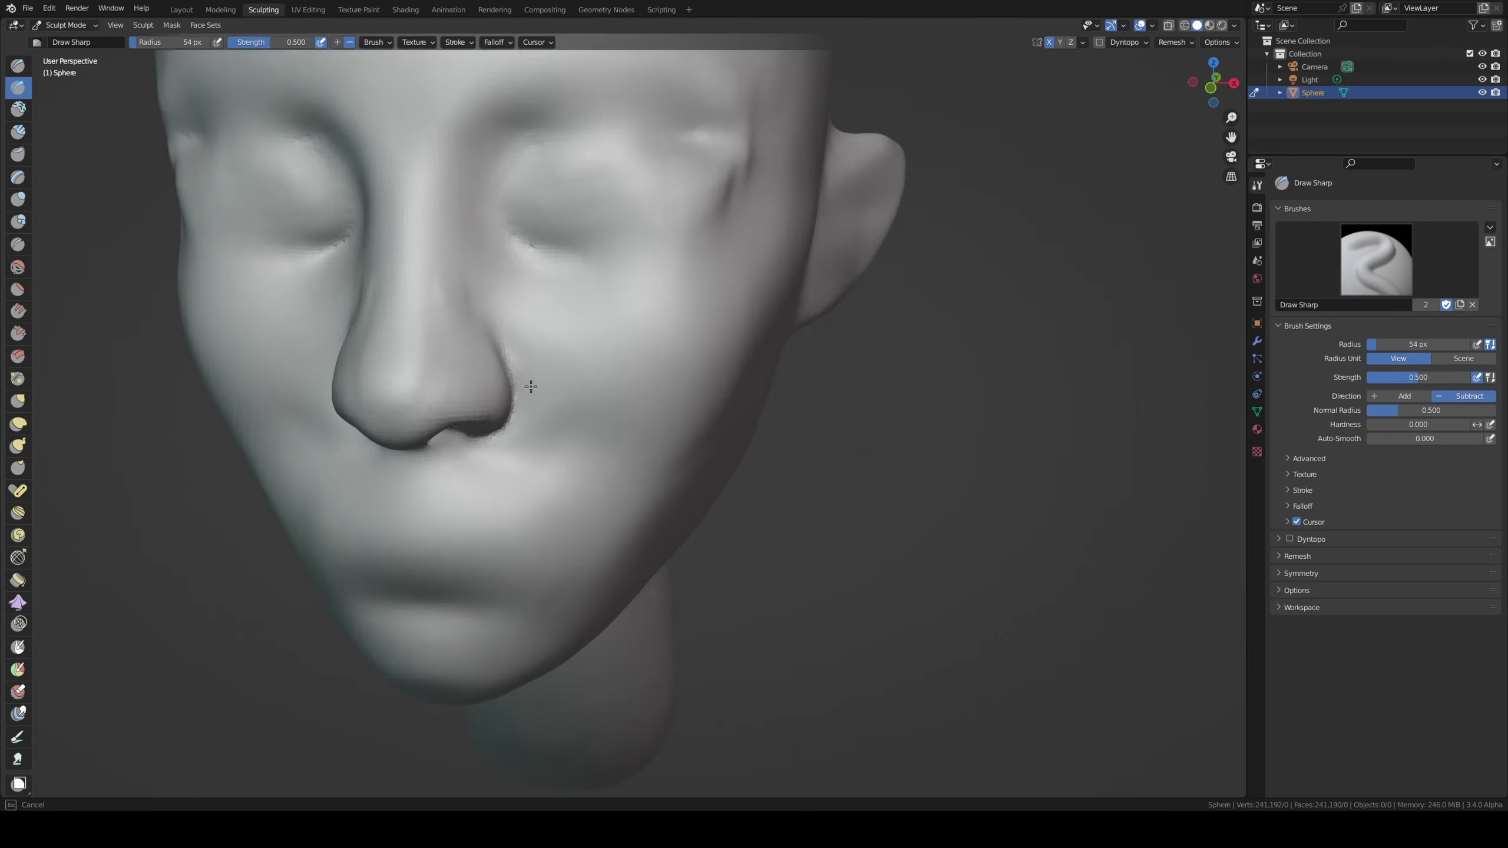
pyautogui.moveTo(512, 377)
pyautogui.mouseDown(button='middle')
pyautogui.moveTo(489, 381)
pyautogui.moveTo(522, 327)
pyautogui.moveTo(471, 244)
pyautogui.moveTo(560, 310)
pyautogui.mouseUp(button='middle')
# - Study the eye area from near-front, straight-front and three-quarter views
pyautogui.moveTo(530, 221); pyautogui.dragTo(596, 245, button='middle')
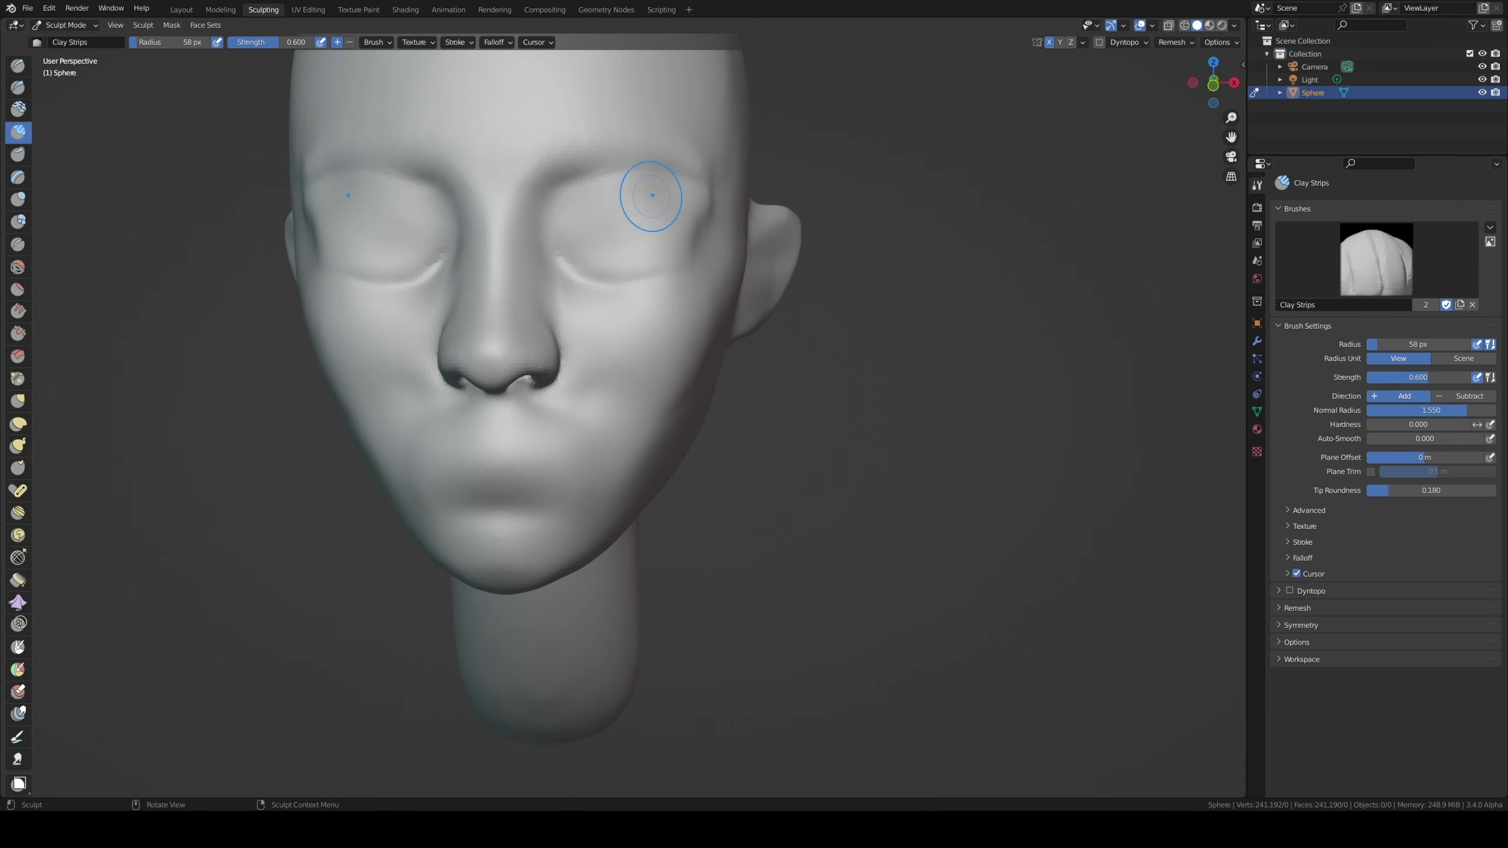
pyautogui.moveTo(539, 218)
pyautogui.mouseDown(button='middle')
pyautogui.moveTo(579, 175)
pyautogui.moveTo(536, 255)
pyautogui.mouseUp(button='middle')
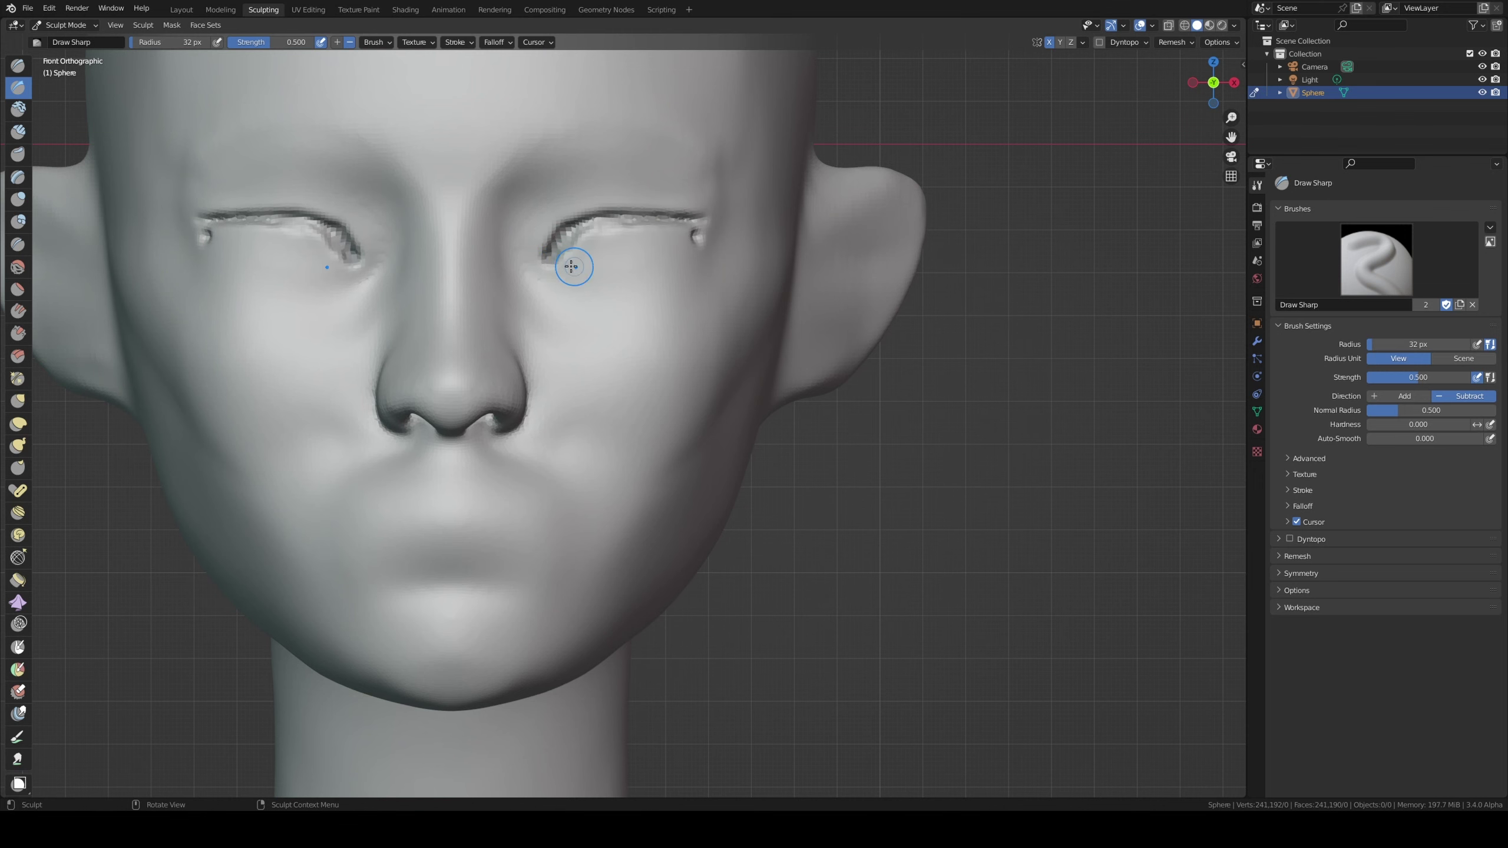
pyautogui.moveTo(571, 266)
pyautogui.mouseDown(button='middle')
pyautogui.moveTo(678, 210)
pyautogui.moveTo(607, 308)
pyautogui.moveTo(515, 286)
pyautogui.mouseUp(button='middle')
pyautogui.scroll(-3, 589, 219)
pyautogui.scroll(2, 499, 142)
# - Carve almond-shaped eye openings with sharp lid rims using Draw Sharp in front view
pyautogui.press('g')
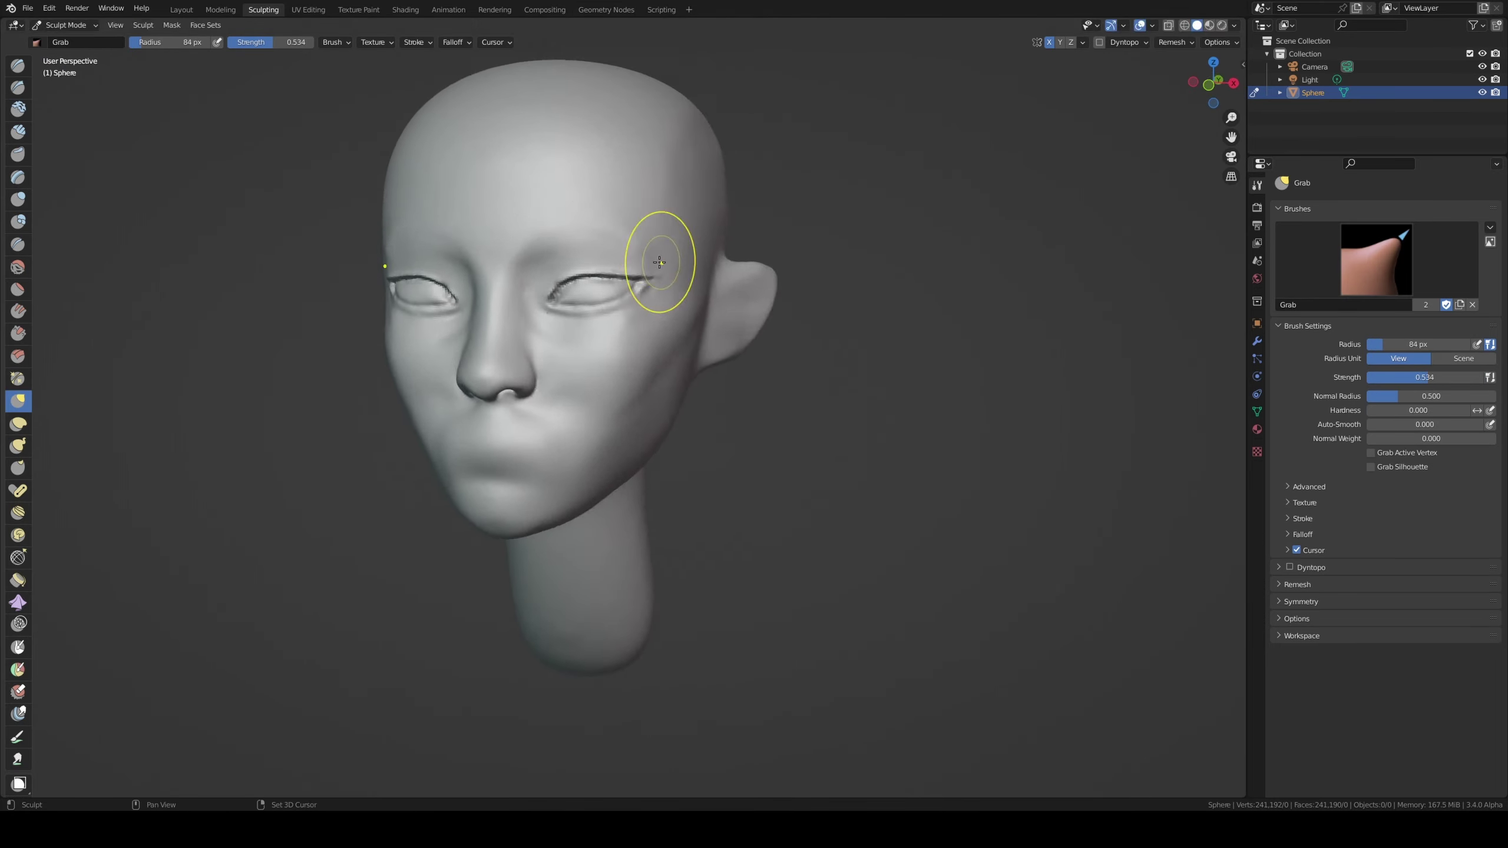
pyautogui.hotkey('shift', 'x')
pyautogui.scroll(2, 487, 229)
pyautogui.scroll(3, 534, 225)
pyautogui.scroll(3, 544, 226)
pyautogui.scroll(2, 544, 226)
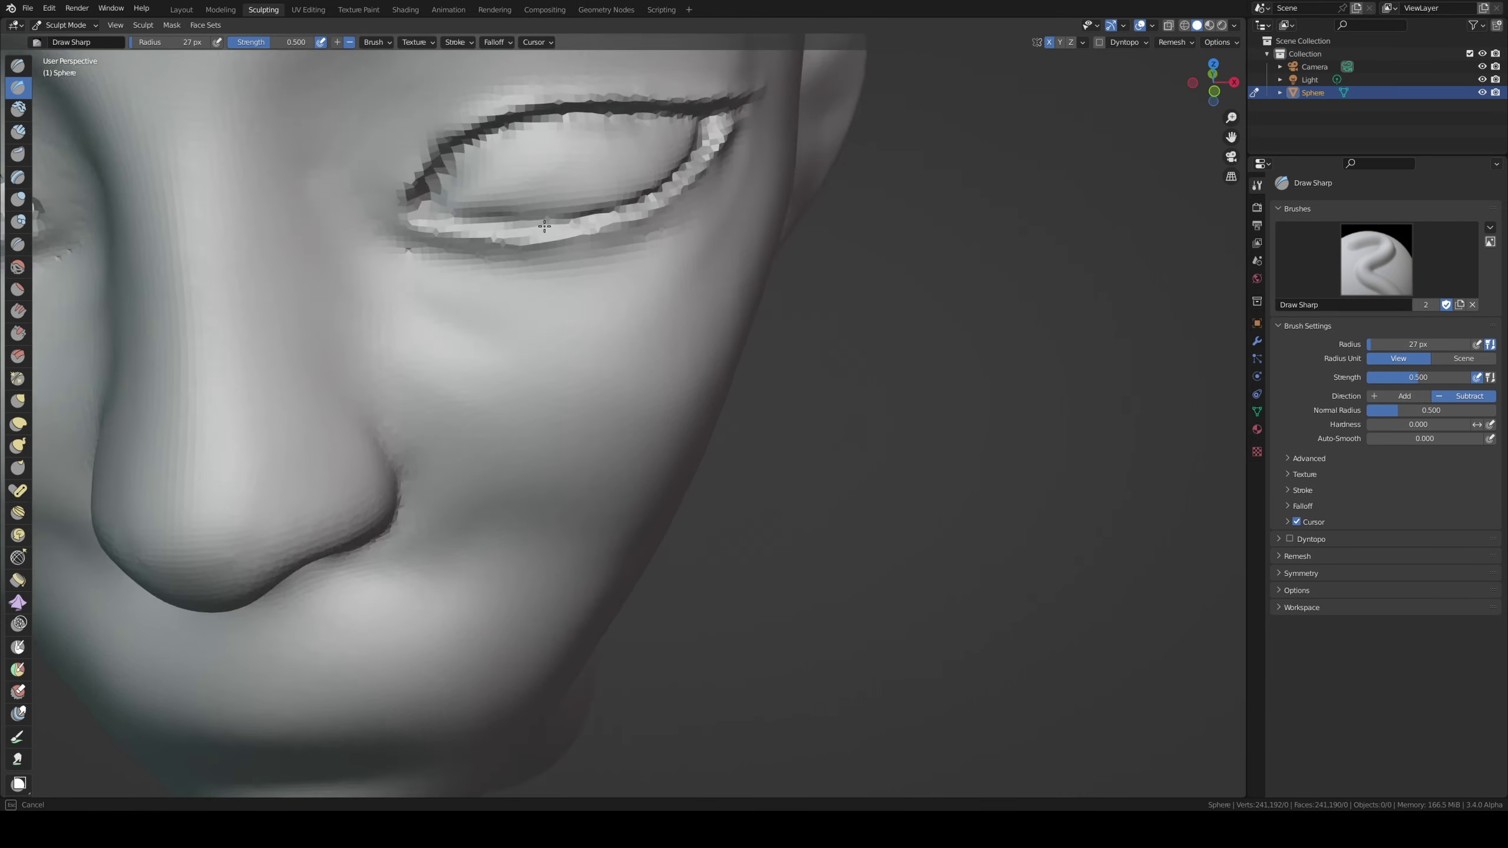
pyautogui.scroll(-3, 403, 269)
pyautogui.scroll(-2, 416, 273)
pyautogui.press('KP_1')
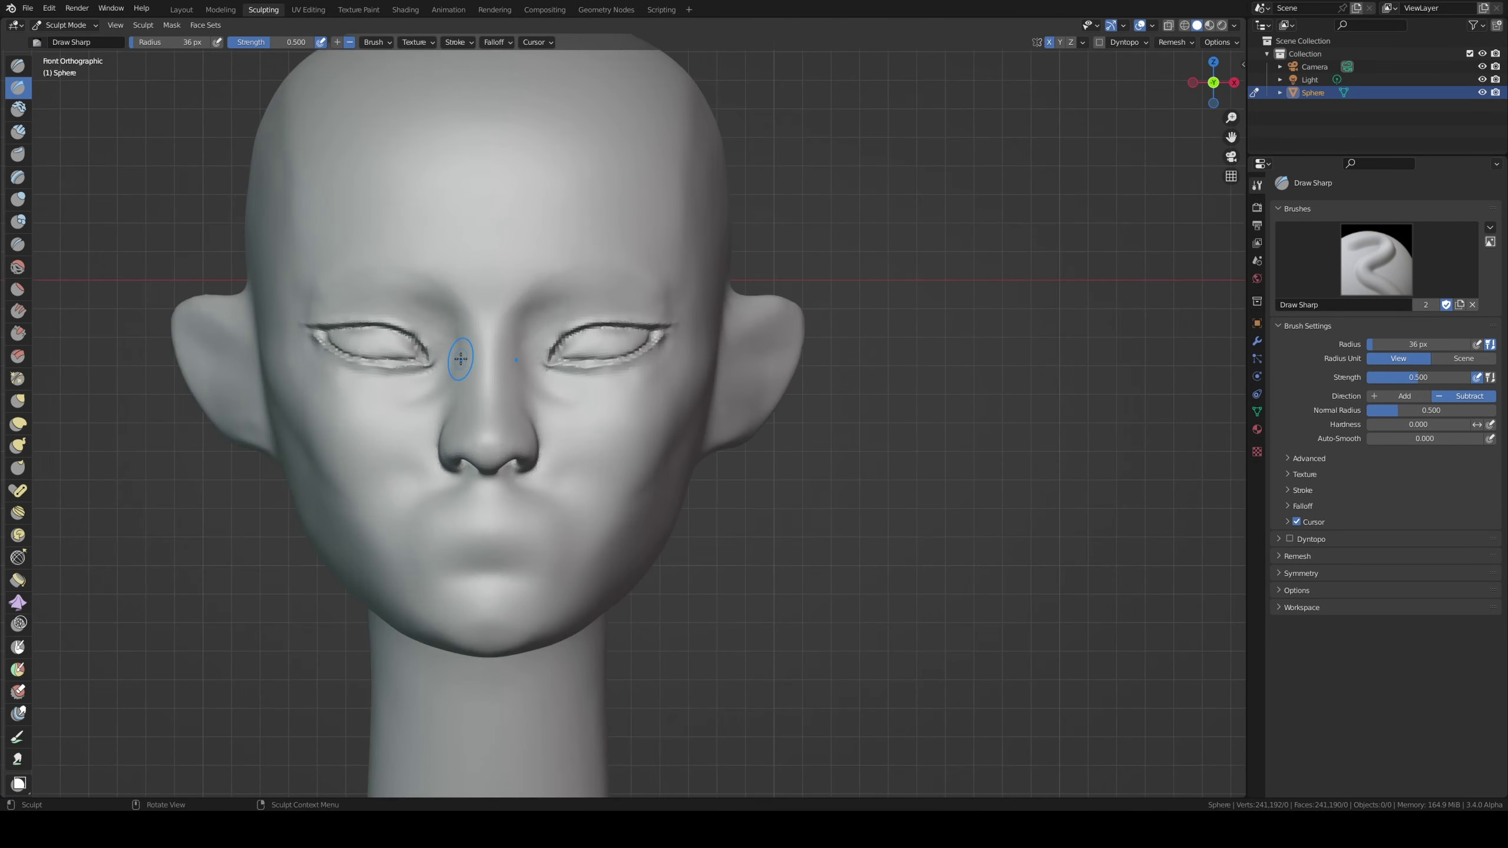
pyautogui.moveTo(584, 409); pyautogui.dragTo(509, 508, button='middle')
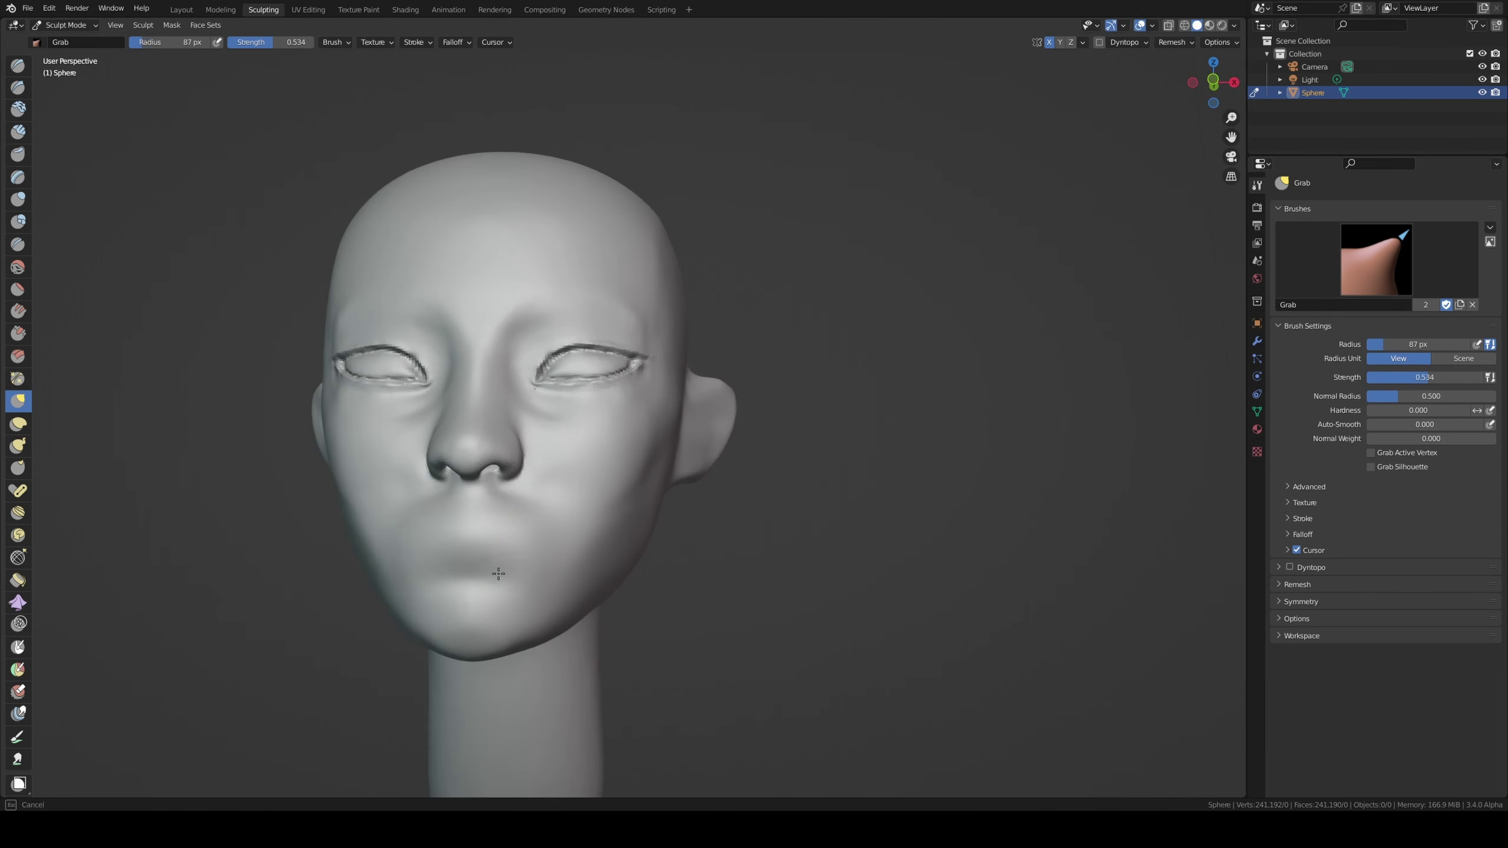
# - Compare the lips in front and side orthographic views
pyautogui.hotkey('shift', 'x')
pyautogui.press('KP_1')
pyautogui.press('KP_3')
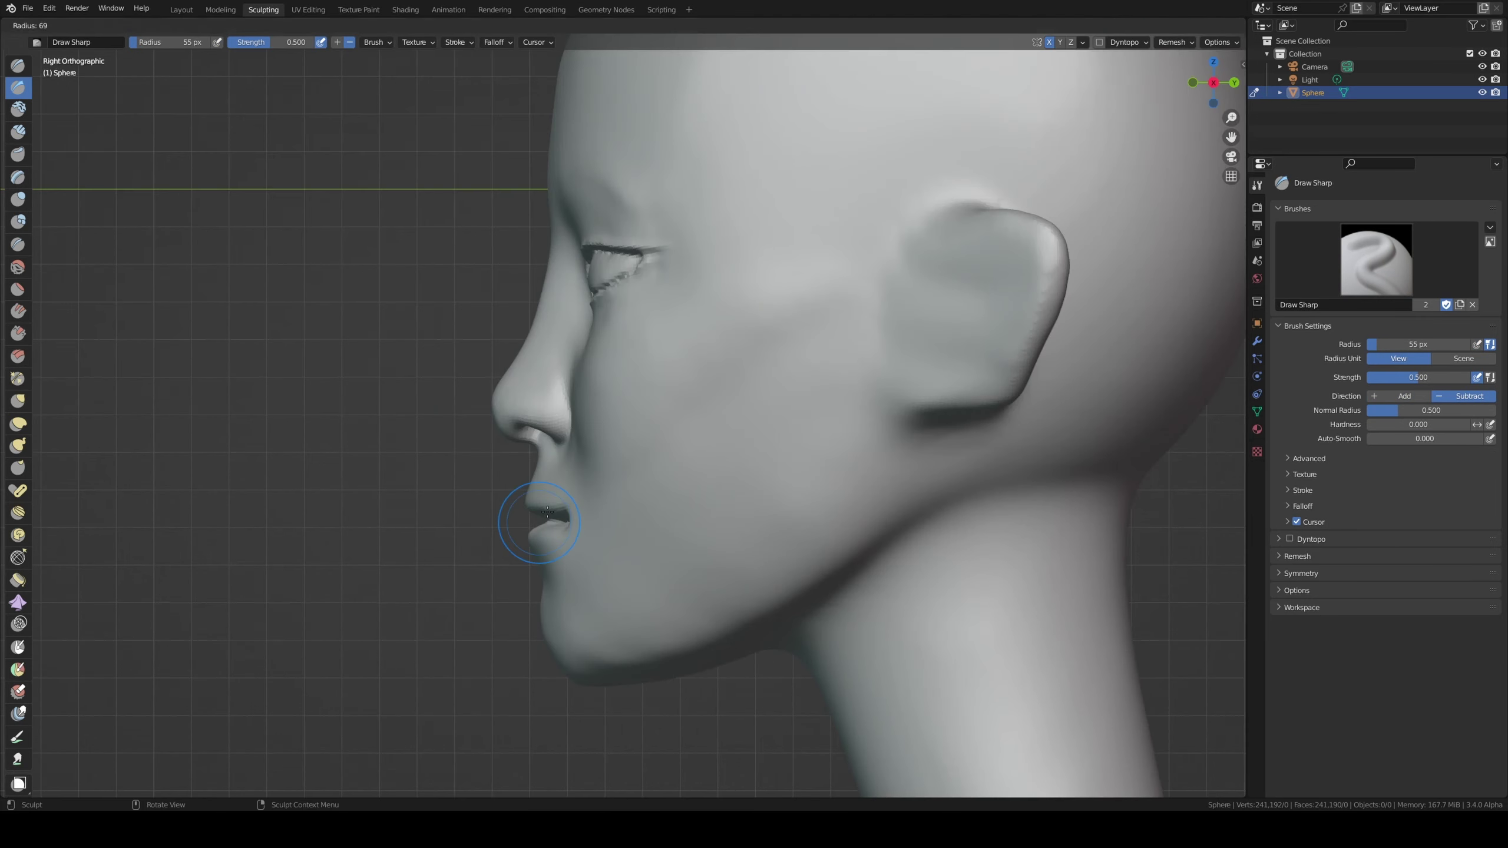
pyautogui.moveTo(534, 494); pyautogui.dragTo(539, 482, button='middle')
pyautogui.scroll(2, 538, 482)
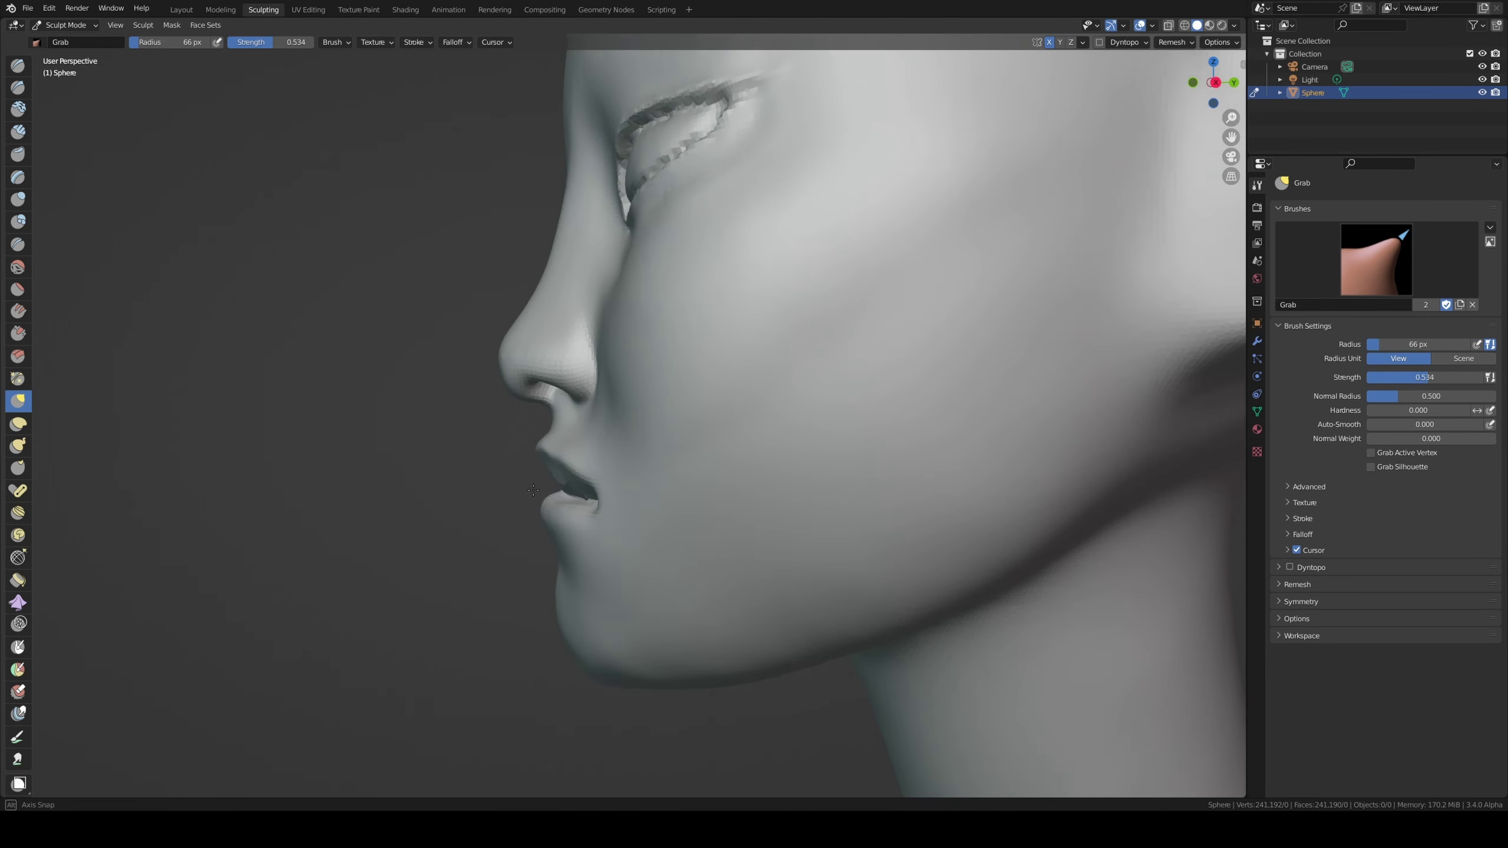
pyautogui.press('KP_3')
pyautogui.moveTo(433, 411)
pyautogui.mouseDown(button='middle')
pyautogui.moveTo(552, 452)
pyautogui.moveTo(571, 440)
pyautogui.mouseUp(button='middle')
# - Build up the lower lip and the area below it with Clay Strips at brush radius 77
pyautogui.press('c')
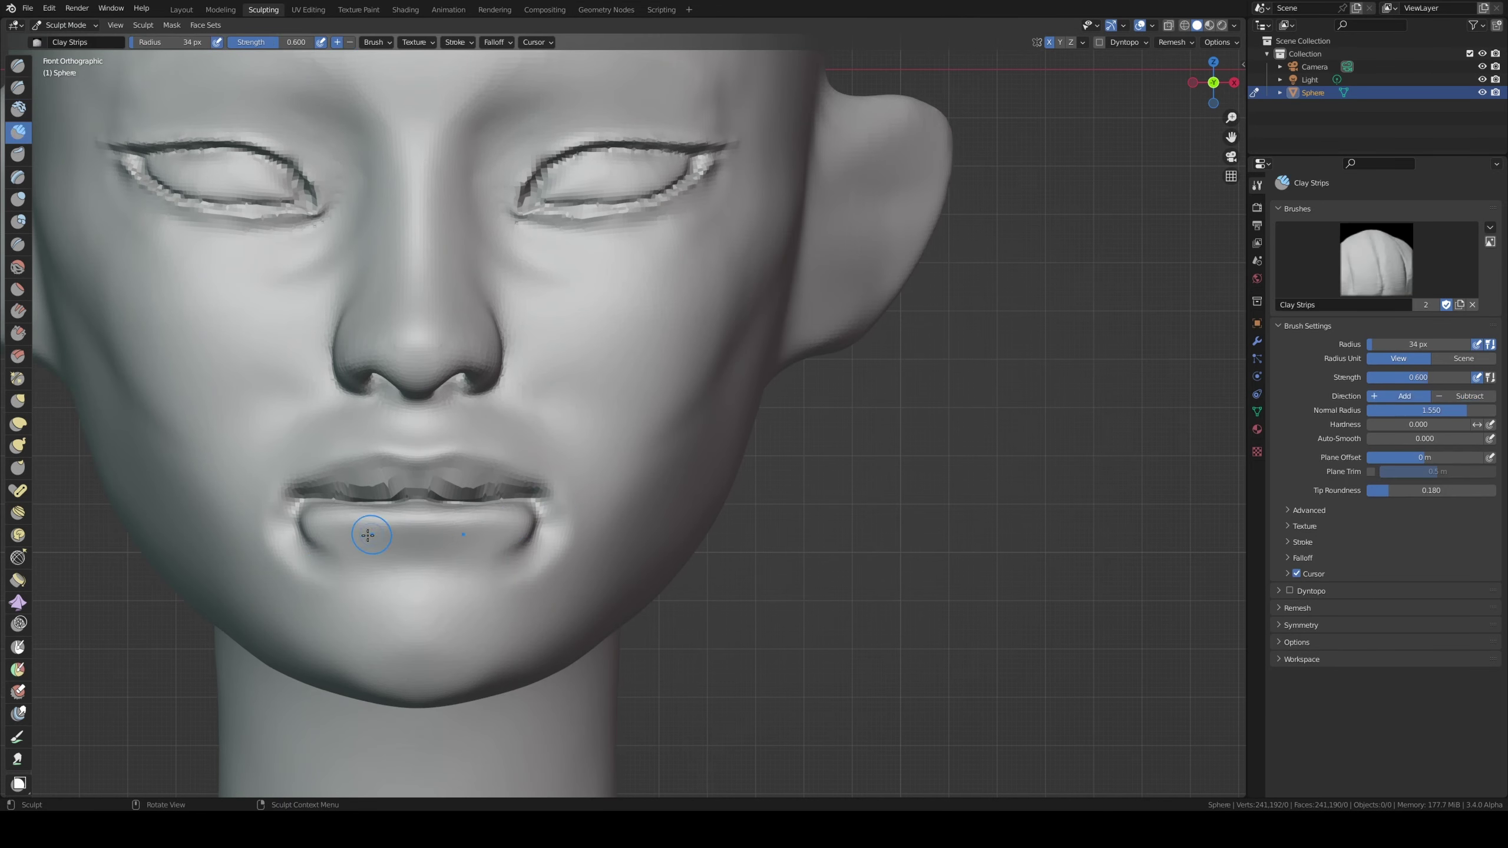
pyautogui.moveTo(365, 544); pyautogui.dragTo(468, 546)
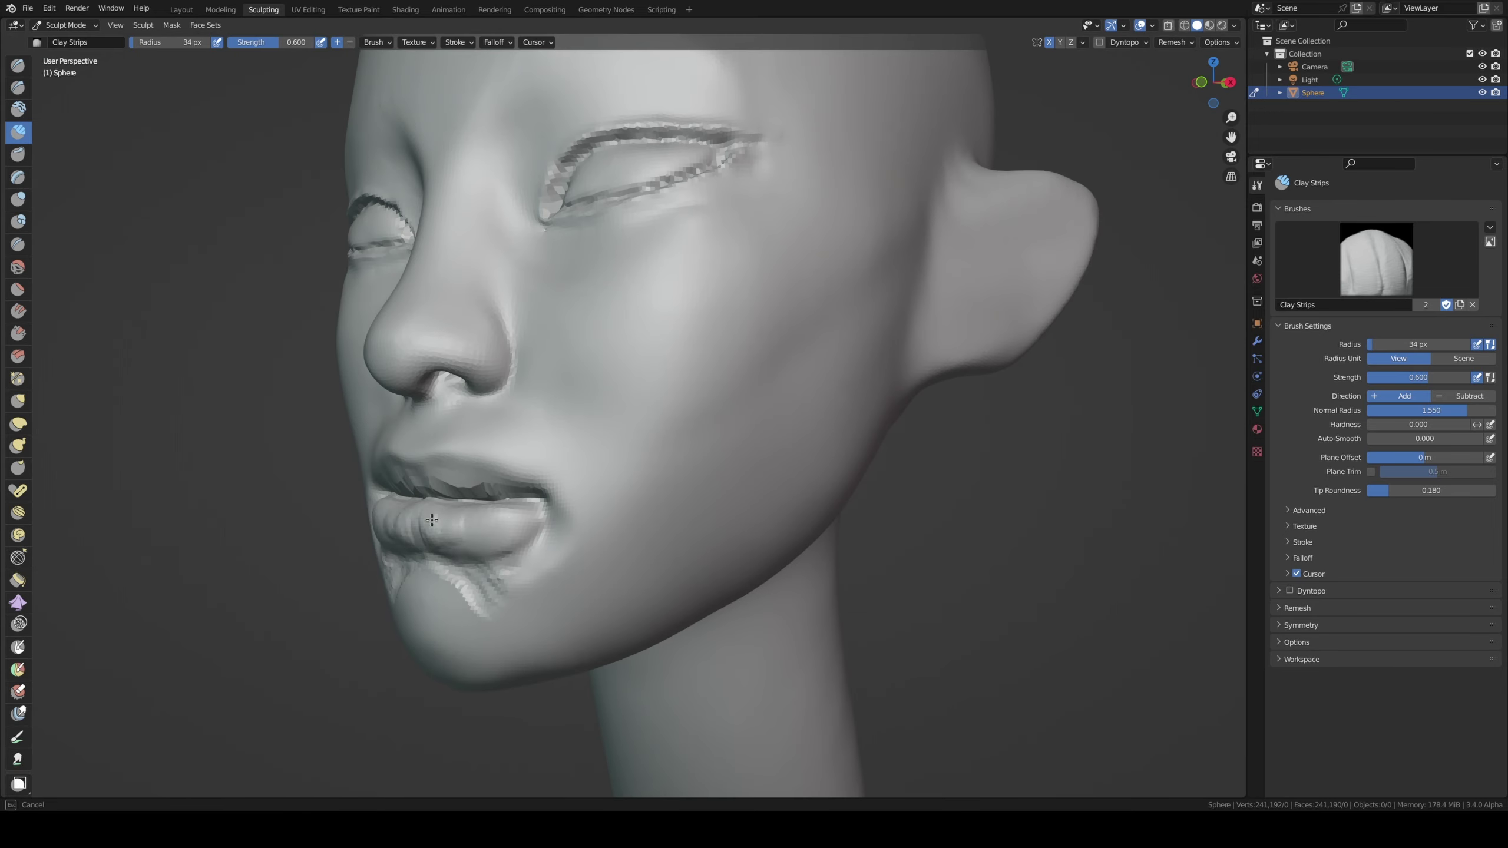
pyautogui.moveTo(468, 545)
pyautogui.mouseDown(button='middle')
pyautogui.moveTo(449, 535)
pyautogui.moveTo(548, 548)
pyautogui.mouseUp(button='middle')
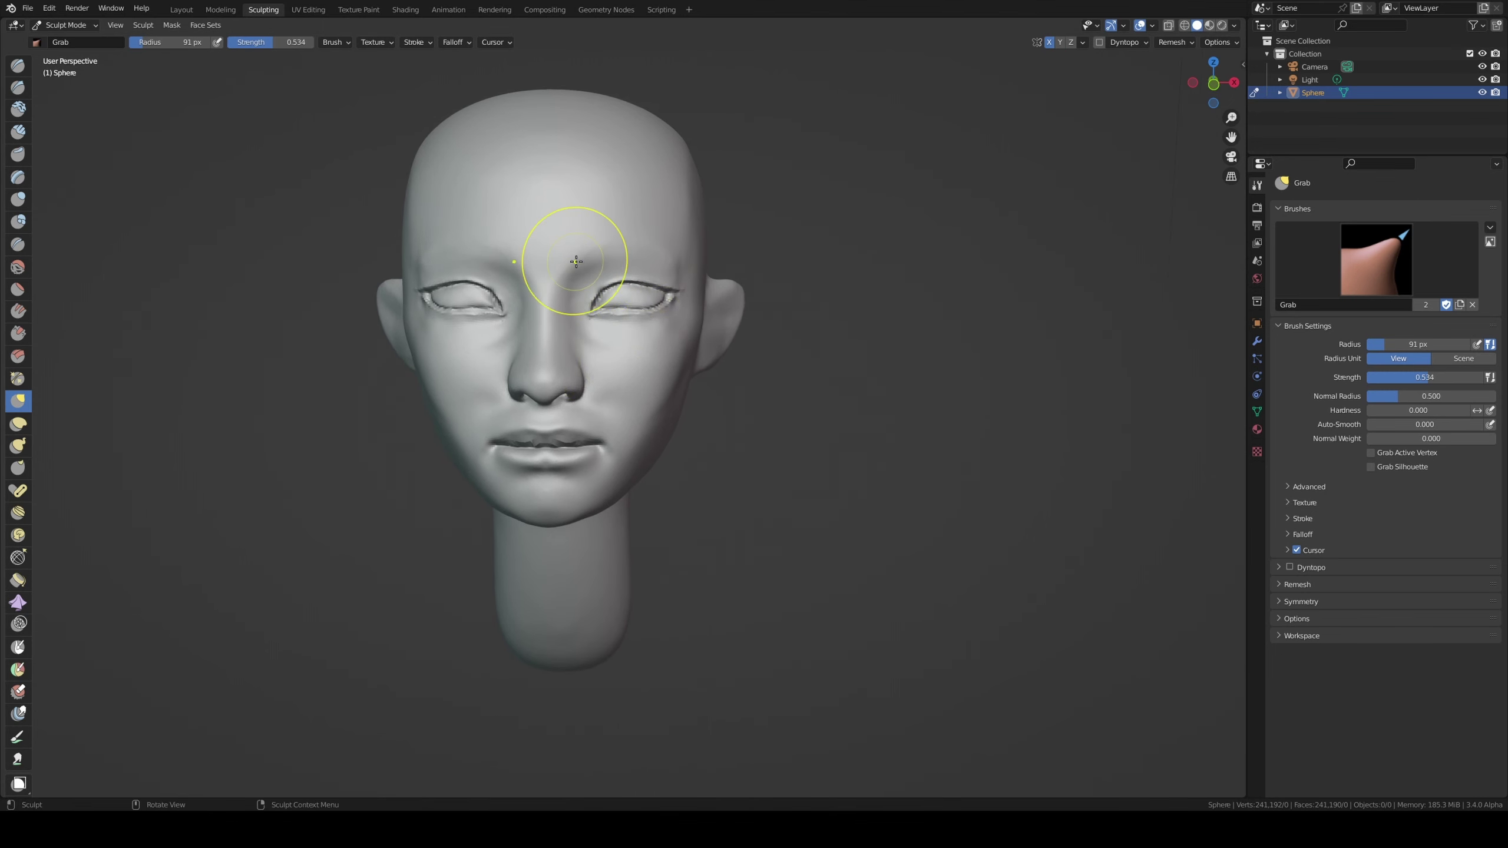
pyautogui.press('f')
pyautogui.moveTo(573, 403)
pyautogui.mouseDown(button='middle')
pyautogui.moveTo(515, 423)
pyautogui.moveTo(720, 475)
pyautogui.mouseUp(button='middle')
# - Reshape the lips in side profile with a smaller brush
pyautogui.press('KP_3')
pyautogui.press('f')
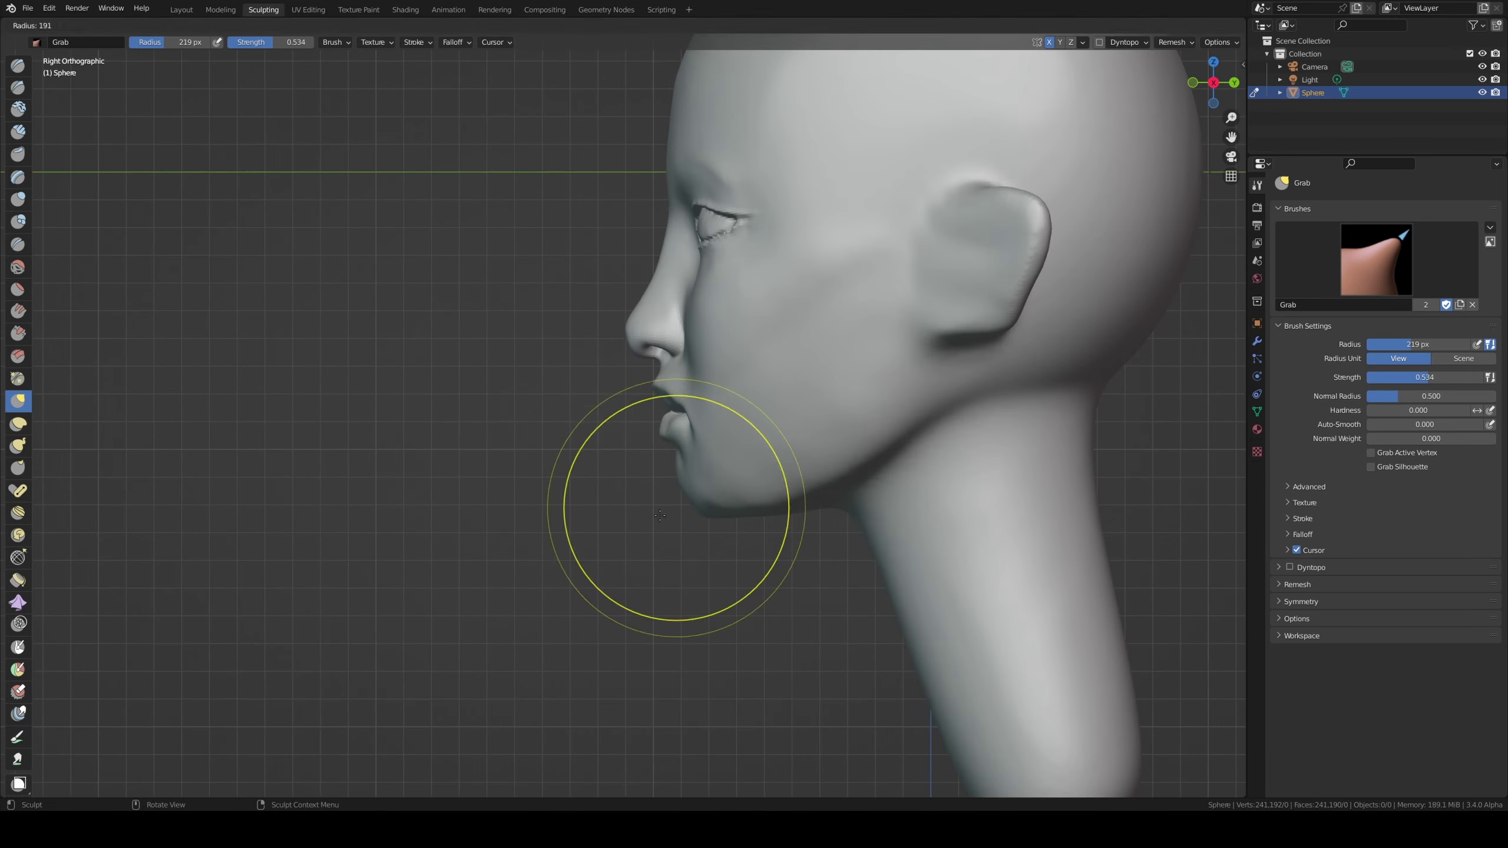
pyautogui.moveTo(697, 418)
pyautogui.mouseDown(button='middle')
pyautogui.moveTo(668, 496)
pyautogui.moveTo(731, 451)
pyautogui.mouseUp(button='middle')
pyautogui.press('KP_3')
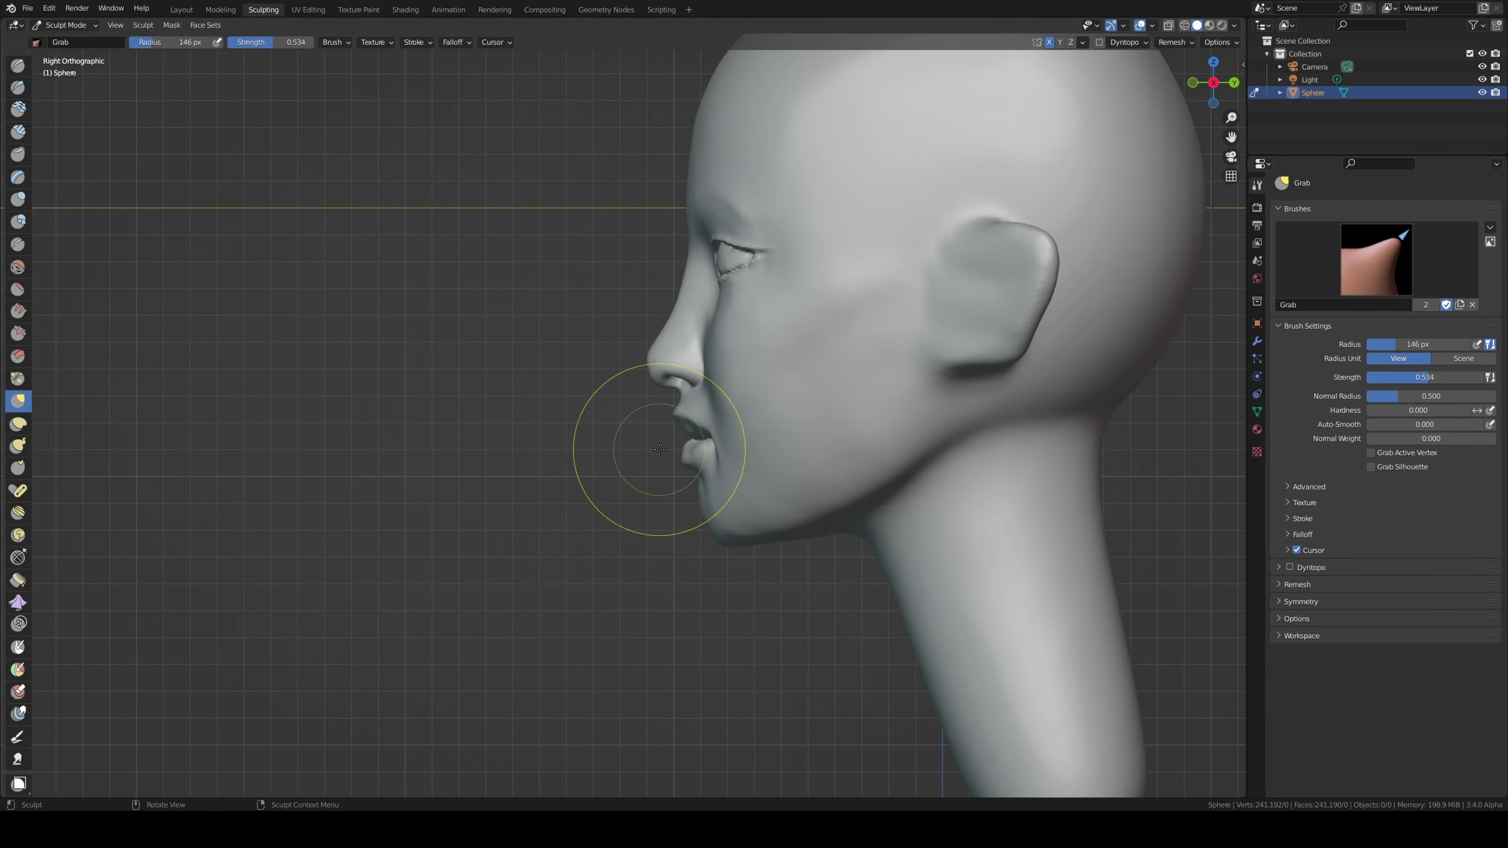
pyautogui.press('f')
pyautogui.click(689, 421)
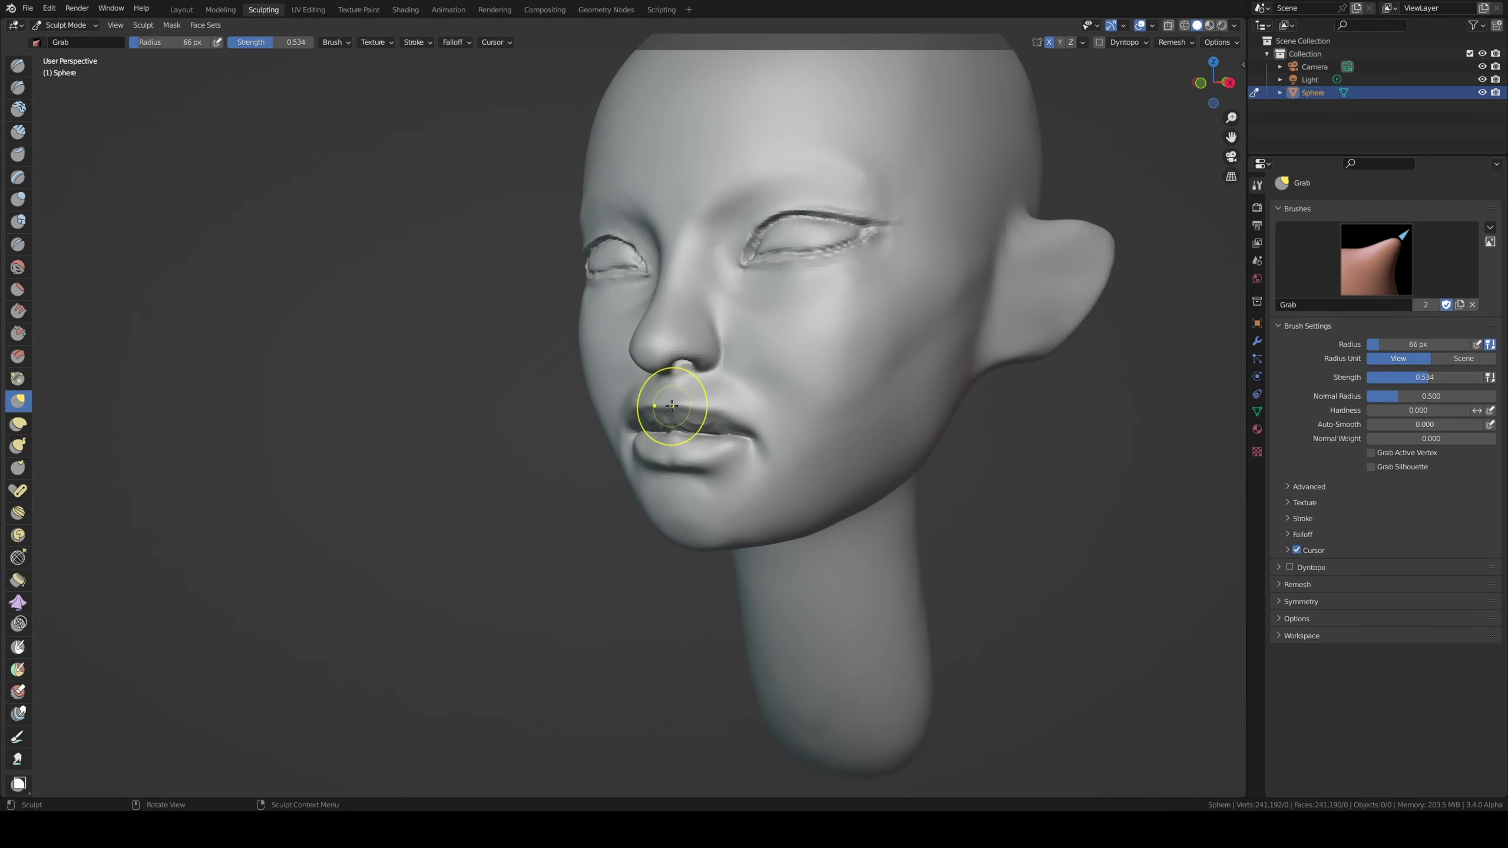
pyautogui.moveTo(690, 422)
pyautogui.mouseDown(button='middle')
pyautogui.moveTo(690, 397)
pyautogui.moveTo(679, 489)
pyautogui.moveTo(767, 377)
pyautogui.moveTo(710, 428)
pyautogui.moveTo(565, 414)
pyautogui.moveTo(719, 356)
pyautogui.moveTo(767, 387)
pyautogui.mouseUp(button='middle')
# - Refine the chin and jaw with Clay and Grab, resizing the brush in front and perspective views
pyautogui.press('c')
pyautogui.scroll(-3, 808, 397)
pyautogui.press('KP_1')
pyautogui.press('g')
pyautogui.press('f')
pyautogui.click(621, 379)
pyautogui.moveTo(622, 379)
pyautogui.mouseDown(button='middle')
pyautogui.moveTo(596, 380)
pyautogui.moveTo(684, 347)
pyautogui.moveTo(523, 340)
pyautogui.moveTo(549, 421)
pyautogui.moveTo(415, 453)
pyautogui.mouseUp(button='middle')
pyautogui.scroll(3, 534, 380)
pyautogui.press('f')
pyautogui.click(549, 421)
# - Carve sharp inner folds along the ear rim with Draw Sharp, ending in front view
pyautogui.scroll(-3, 599, 539)
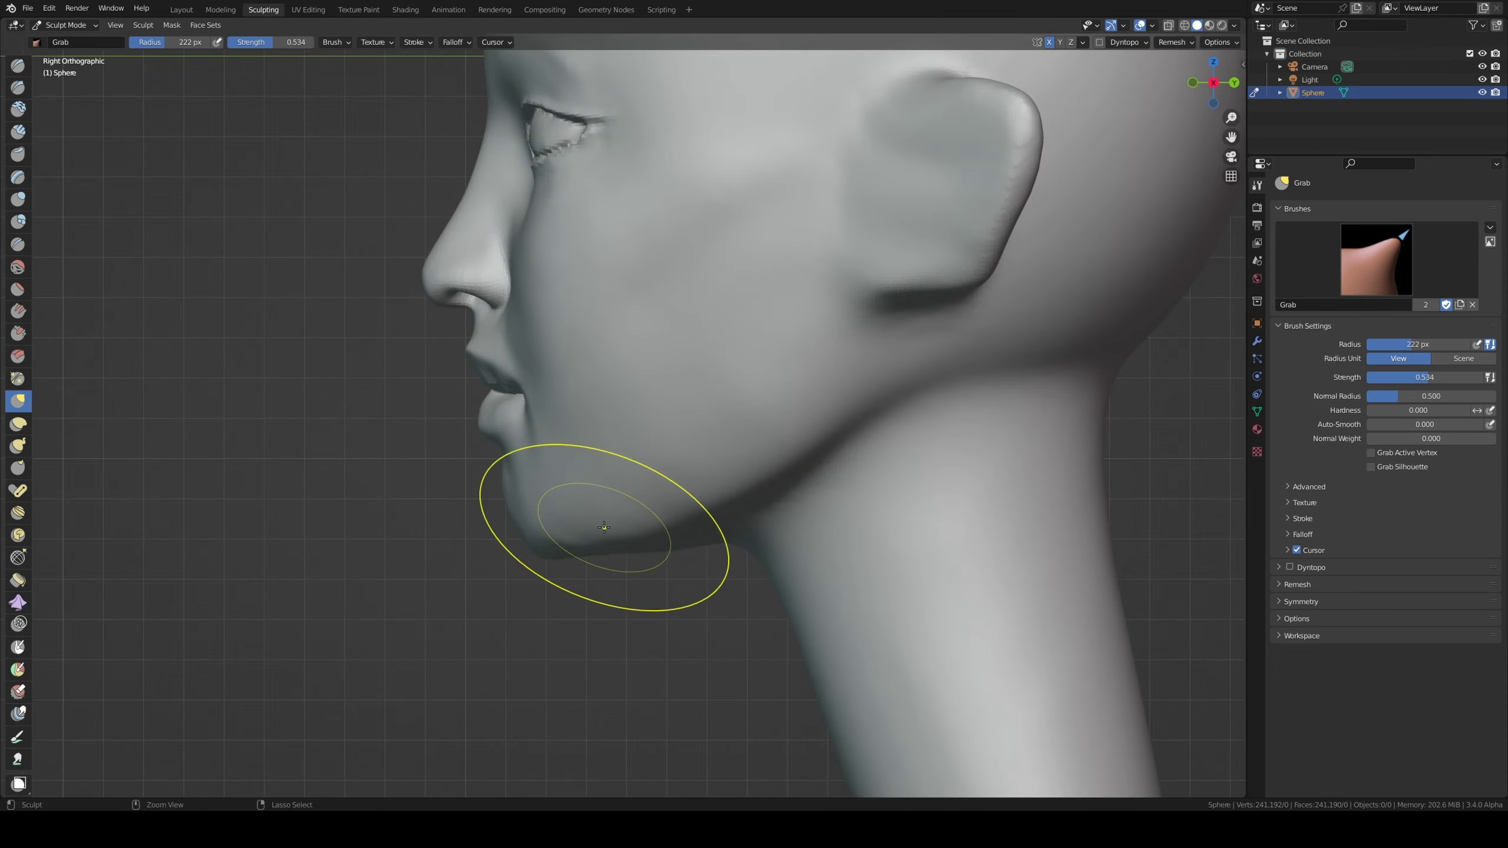
pyautogui.moveTo(599, 539)
pyautogui.mouseDown(button='middle')
pyautogui.moveTo(690, 472)
pyautogui.moveTo(572, 438)
pyautogui.moveTo(723, 415)
pyautogui.moveTo(772, 369)
pyautogui.moveTo(742, 333)
pyautogui.moveTo(688, 345)
pyautogui.mouseUp(button='middle')
pyautogui.scroll(-2, 572, 438)
pyautogui.scroll(1, 607, 426)
pyautogui.moveTo(688, 344); pyautogui.dragTo(808, 288)
pyautogui.moveTo(691, 387); pyautogui.dragTo(738, 345, button='middle')
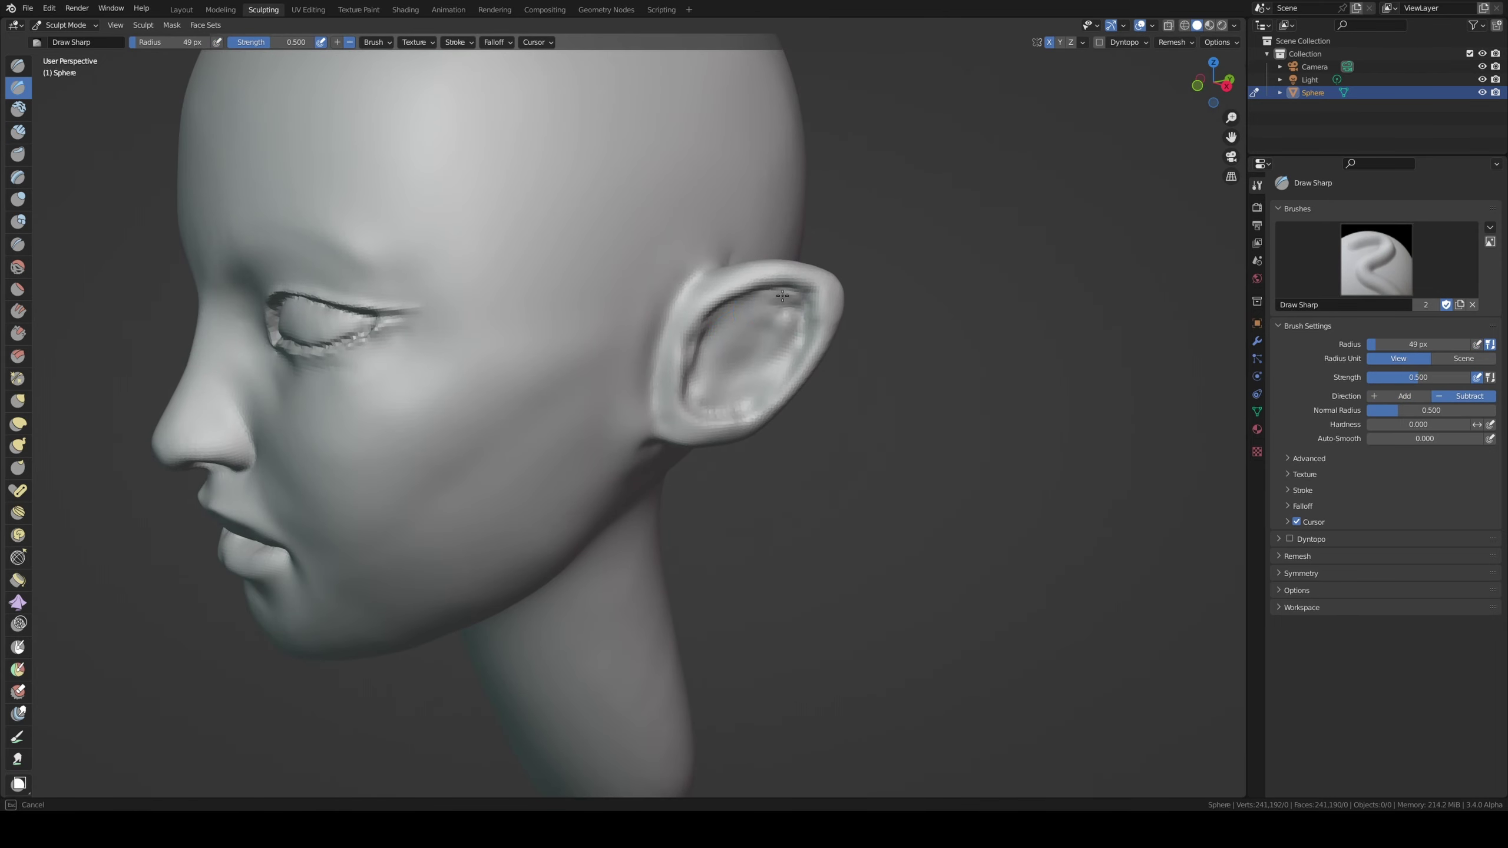
pyautogui.moveTo(783, 296); pyautogui.dragTo(799, 315, button='middle')
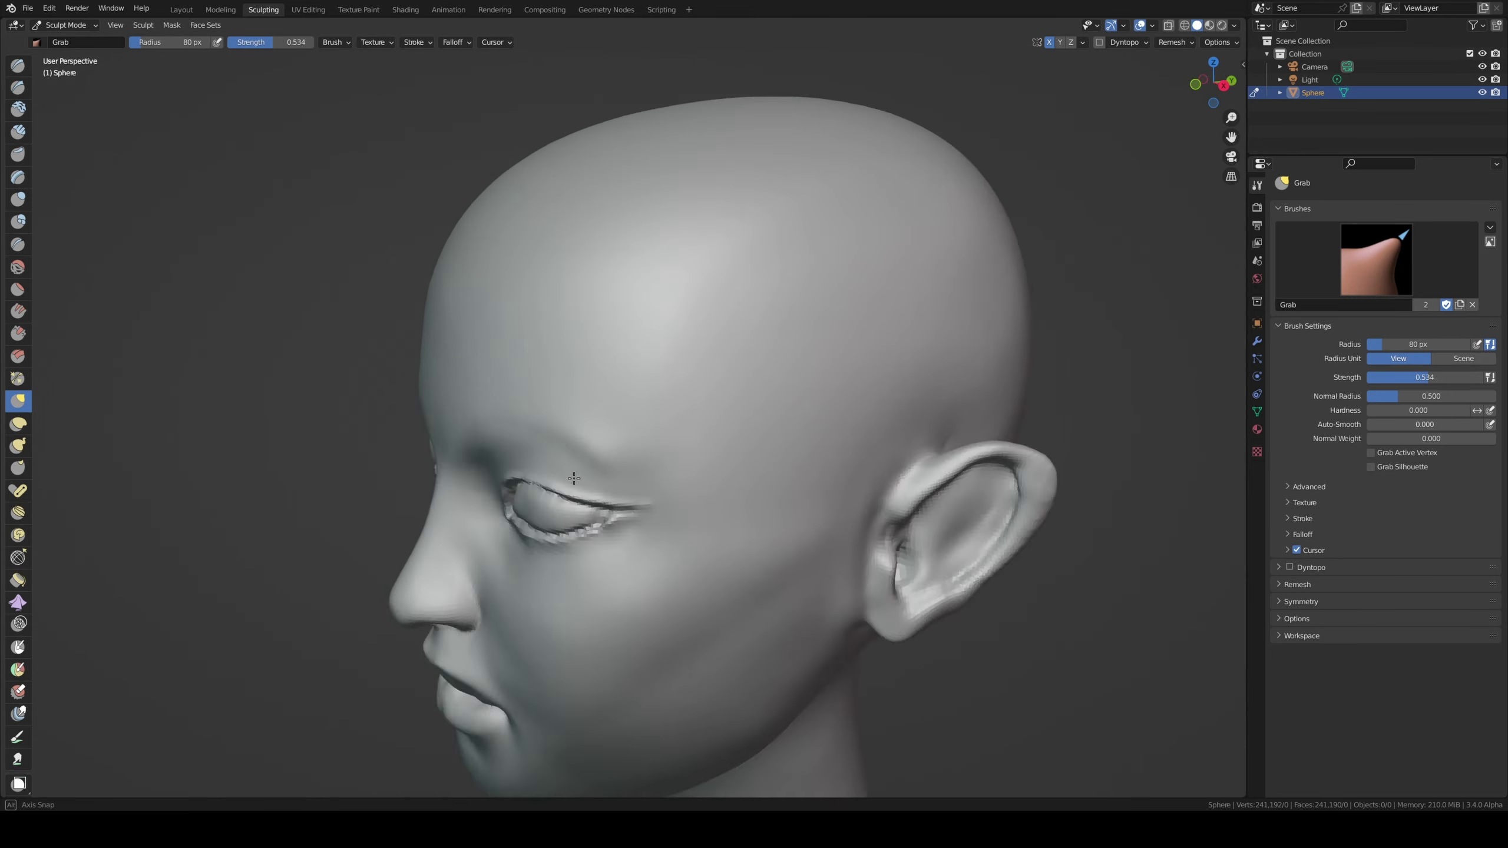
pyautogui.press('KP_1')
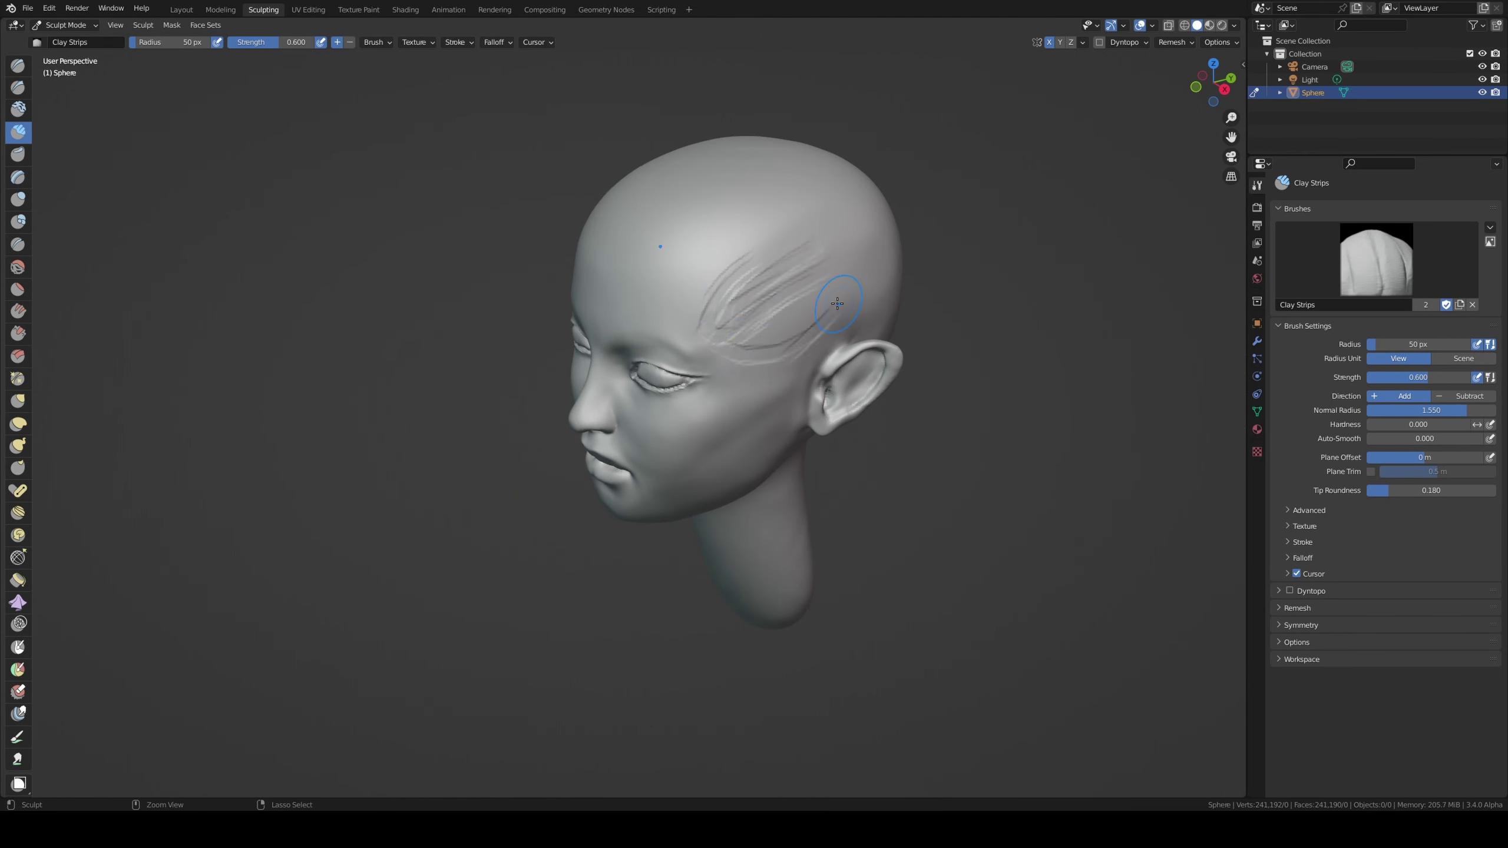
# - Reshape the lips and cheeks with Grab and Clay Strips from front and three-quarter views
pyautogui.moveTo(838, 303); pyautogui.dragTo(855, 257, button='middle')
pyautogui.moveTo(846, 319)
pyautogui.mouseDown(button='middle')
pyautogui.moveTo(809, 275)
pyautogui.moveTo(724, 455)
pyautogui.mouseUp(button='middle')
pyautogui.press('g')
pyautogui.moveTo(825, 724)
pyautogui.mouseDown(button='middle')
pyautogui.moveTo(805, 566)
pyautogui.moveTo(555, 471)
pyautogui.moveTo(539, 556)
pyautogui.moveTo(674, 613)
pyautogui.moveTo(705, 607)
pyautogui.moveTo(710, 640)
pyautogui.moveTo(654, 642)
pyautogui.moveTo(693, 530)
pyautogui.mouseUp(button='middle')
pyautogui.hotkey('shift', 'c')
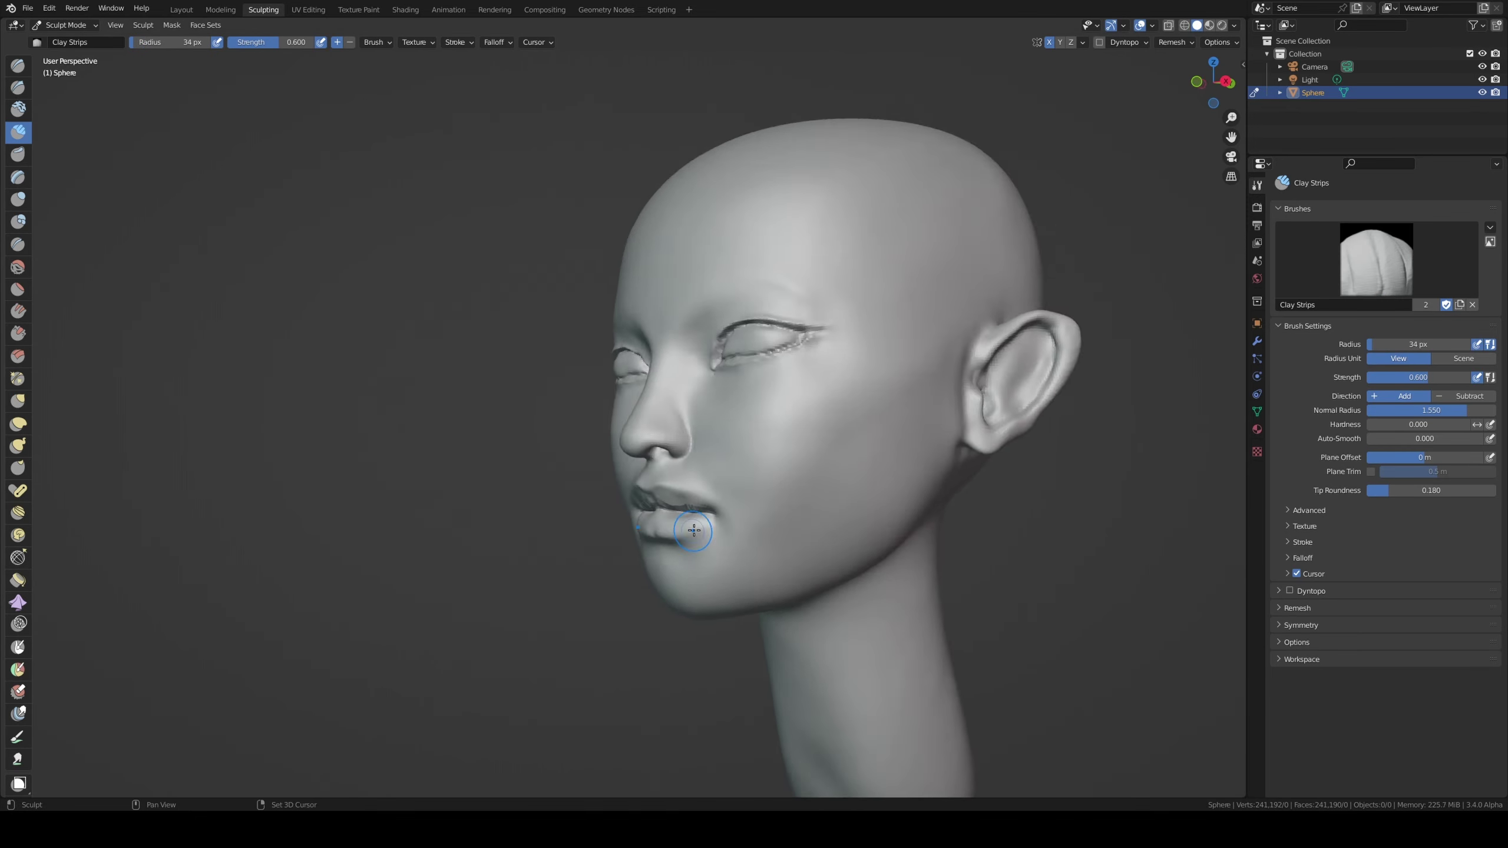
pyautogui.scroll(2, 693, 530)
pyautogui.moveTo(841, 503)
pyautogui.mouseDown(button='middle')
pyautogui.moveTo(813, 419)
pyautogui.moveTo(770, 409)
pyautogui.mouseUp(button='middle')
# - Carve eyelid creases with Draw Sharp and pull the cheeks inward with Grab
pyautogui.hotkey('shift', 'x')
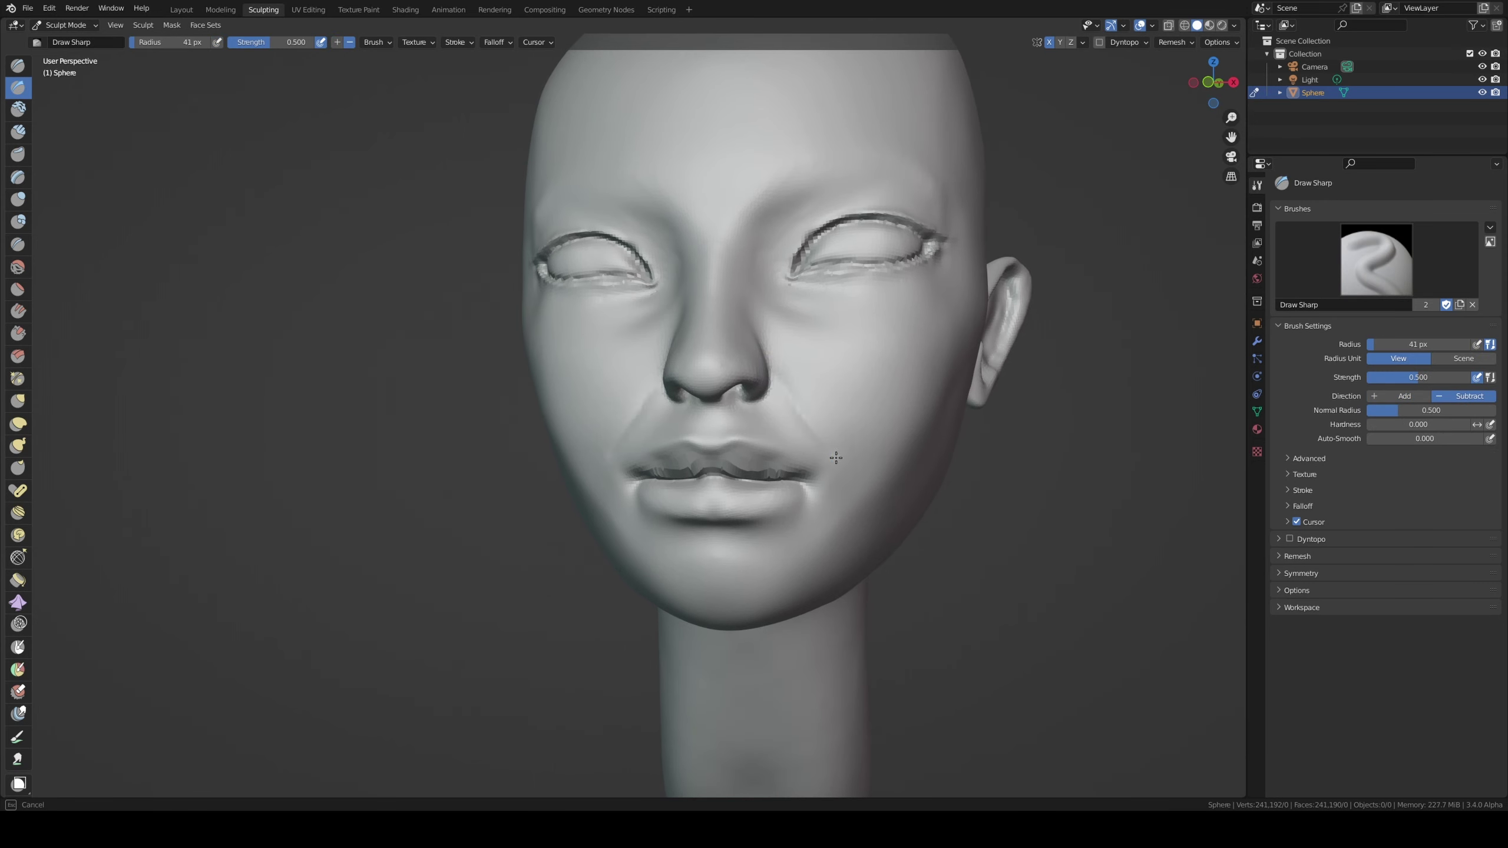
pyautogui.moveTo(836, 457)
pyautogui.mouseDown(button='middle')
pyautogui.moveTo(873, 499)
pyautogui.moveTo(792, 373)
pyautogui.mouseUp(button='middle')
pyautogui.scroll(-4, 780, 408)
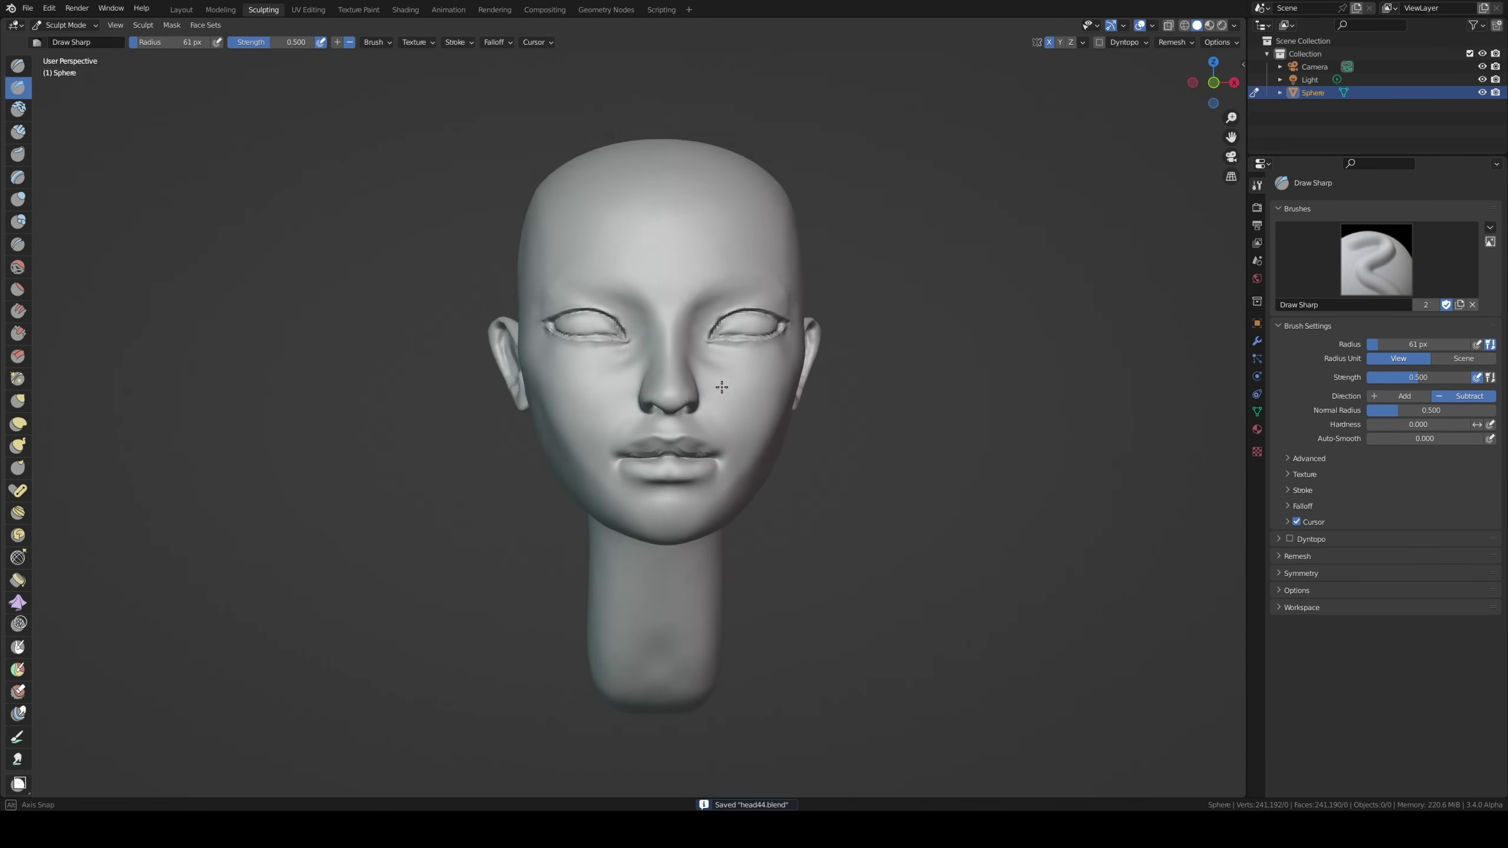
pyautogui.press('g')
pyautogui.moveTo(781, 408); pyautogui.dragTo(825, 320, button='middle')
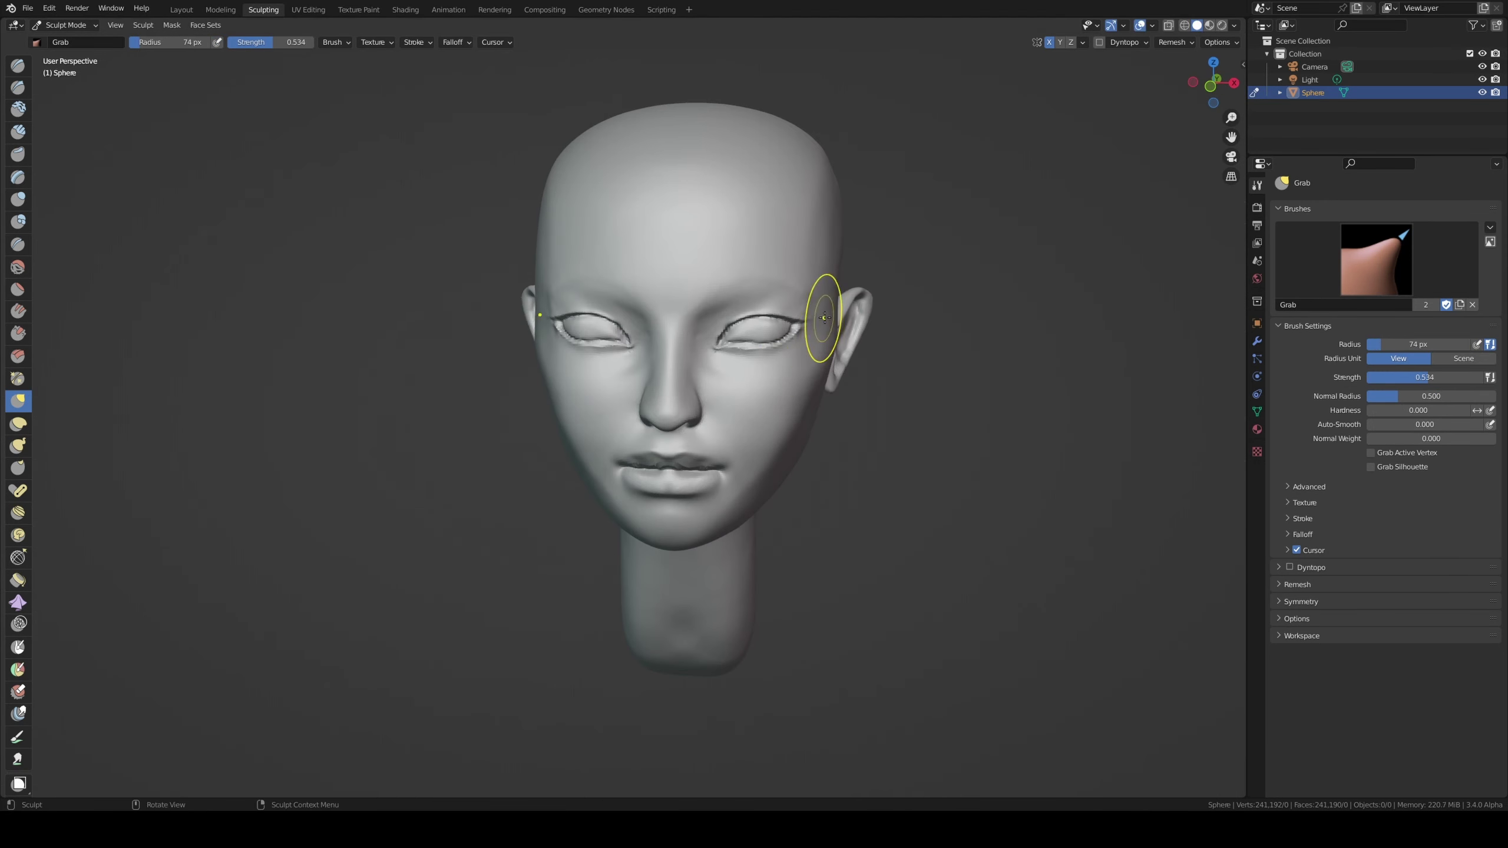
pyautogui.rightClick(781, 347)
pyautogui.moveTo(766, 327); pyautogui.dragTo(783, 327)
pyautogui.moveTo(869, 337)
pyautogui.mouseDown(button='middle')
pyautogui.moveTo(1043, 347)
pyautogui.moveTo(1066, 294)
pyautogui.moveTo(368, 196)
pyautogui.moveTo(299, 162)
pyautogui.moveTo(357, 197)
pyautogui.moveTo(505, 207)
pyautogui.moveTo(612, 330)
pyautogui.moveTo(398, 309)
pyautogui.moveTo(419, 465)
pyautogui.mouseUp(button='middle')
# - Resize the brush several times with F while tapering the jawline
pyautogui.press('f')
pyautogui.click(1068, 286)
pyautogui.press('f')
pyautogui.click(336, 168)
pyautogui.press('f')
pyautogui.click(505, 206)
pyautogui.press('f')
pyautogui.click(612, 330)
pyautogui.scroll(3, 612, 330)
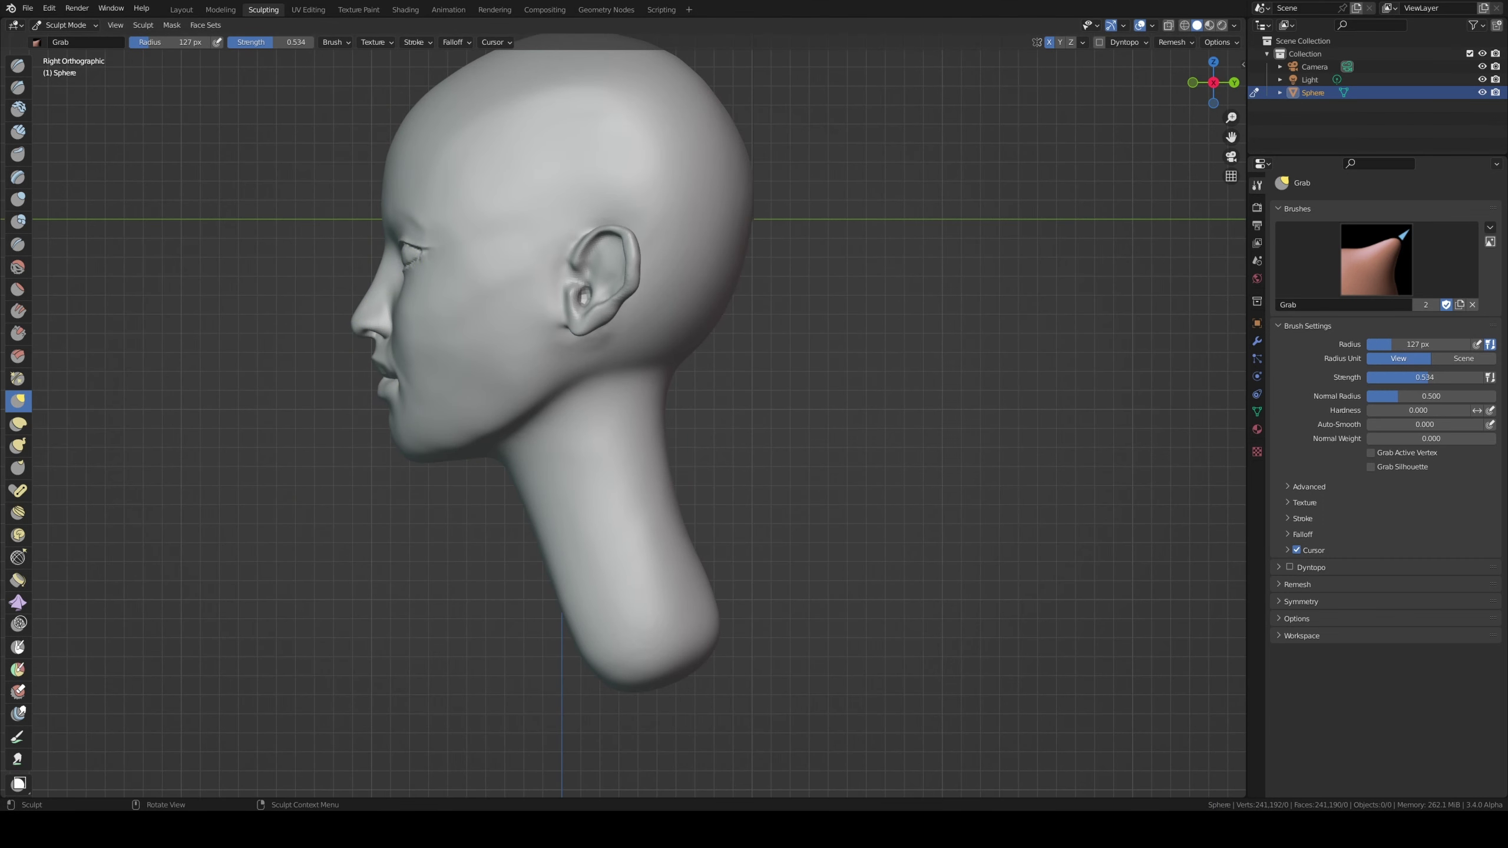
# - Check the slimmer profile and save the sculpt as head44.blend
pyautogui.moveTo(474, 357); pyautogui.dragTo(488, 387, button='middle')
pyautogui.scroll(-3, 438, 462)
pyautogui.moveTo(438, 461)
pyautogui.mouseDown(button='middle')
pyautogui.moveTo(474, 356)
pyautogui.moveTo(430, 337)
pyautogui.moveTo(563, 324)
pyautogui.mouseUp(button='middle')
pyautogui.scroll(3, 506, 311)
pyautogui.hotkey('ctrl', 's')
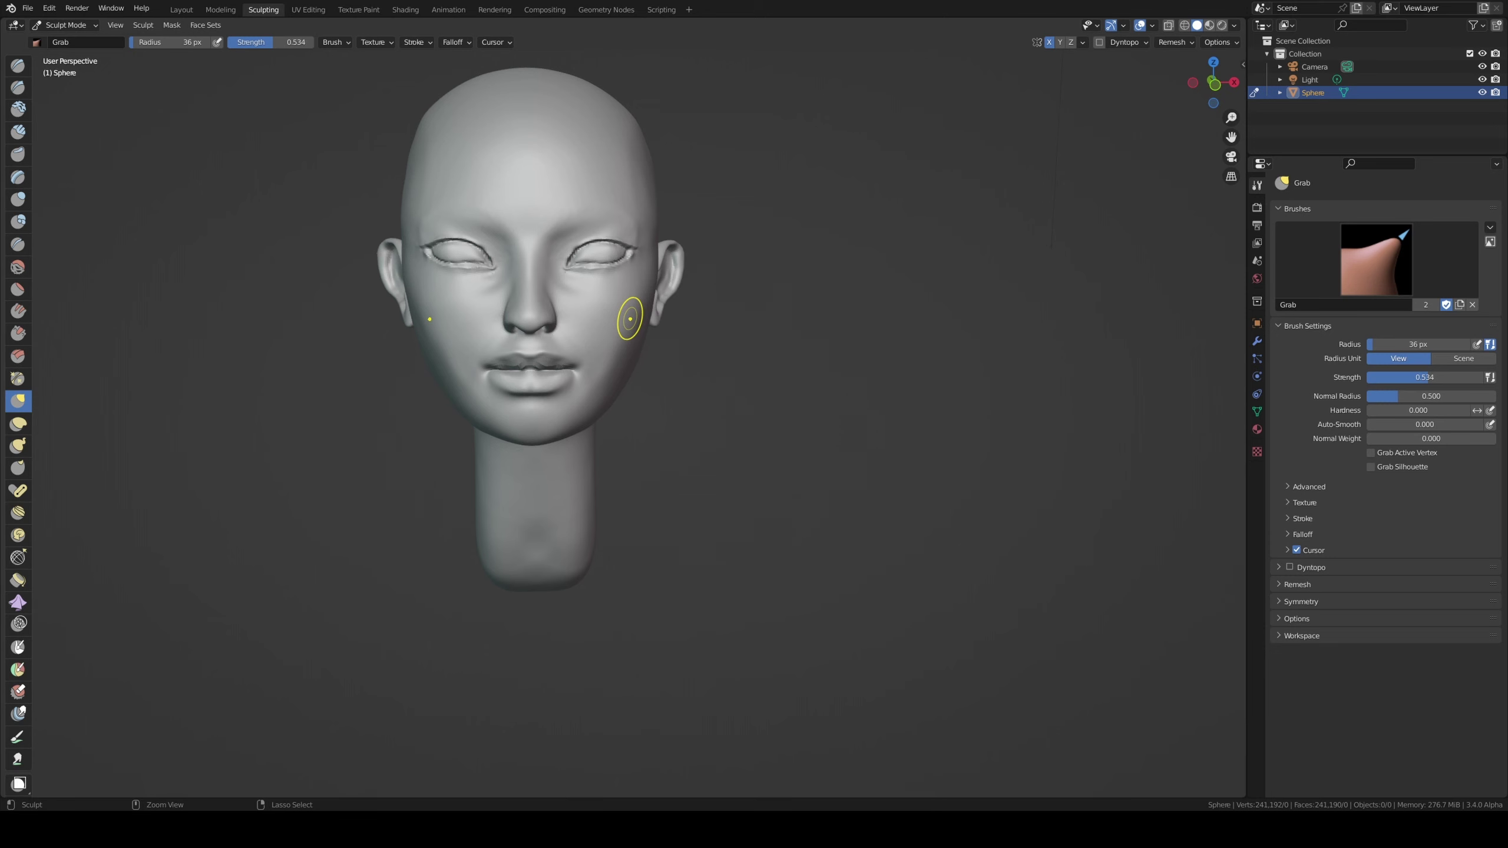
# - Orbit and zoom around the face to inspect the lips and side profile
pyautogui.moveTo(561, 260)
pyautogui.mouseDown(button='middle')
pyautogui.moveTo(498, 354)
pyautogui.moveTo(748, 381)
pyautogui.mouseUp(button='middle')
pyautogui.scroll(4, 747, 381)
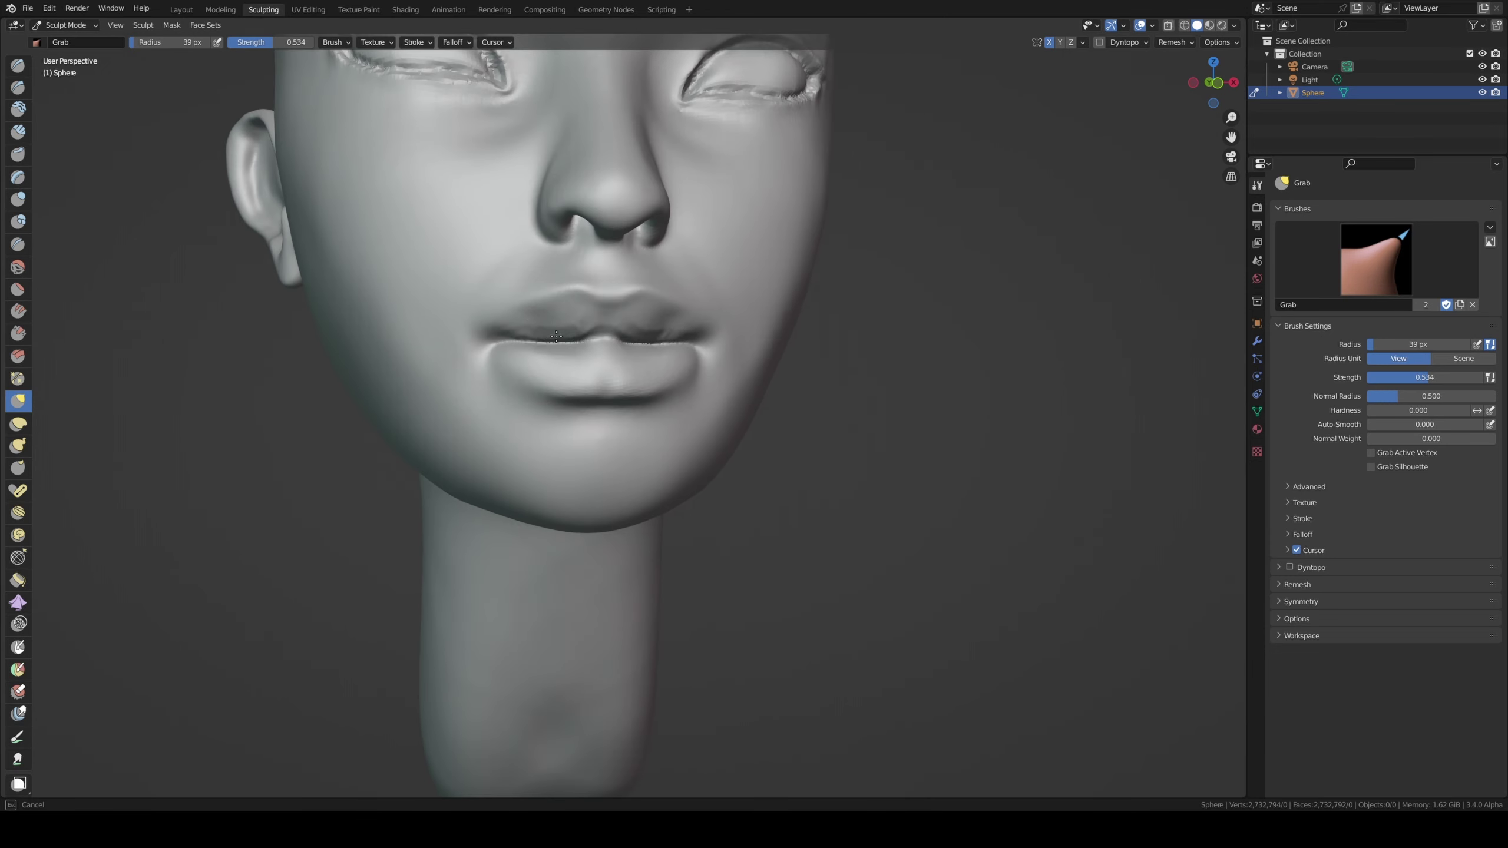
pyautogui.keyDown('shift'); pyautogui.moveTo(682, 332); pyautogui.dragTo(636, 303, button='middle'); pyautogui.keyUp('shift')
pyautogui.scroll(-5, 636, 304)
pyautogui.moveTo(869, 303)
pyautogui.mouseDown(button='middle')
pyautogui.moveTo(554, 387)
pyautogui.moveTo(578, 223)
pyautogui.moveTo(706, 303)
pyautogui.moveTo(762, 209)
pyautogui.moveTo(695, 176)
pyautogui.mouseUp(button='middle')
pyautogui.scroll(3, 555, 387)
pyautogui.scroll(-2, 639, 219)
pyautogui.scroll(-2, 639, 218)
pyautogui.scroll(3, 762, 209)
# - Build up clay strips above the eye along the brow ridge
pyautogui.press('q')
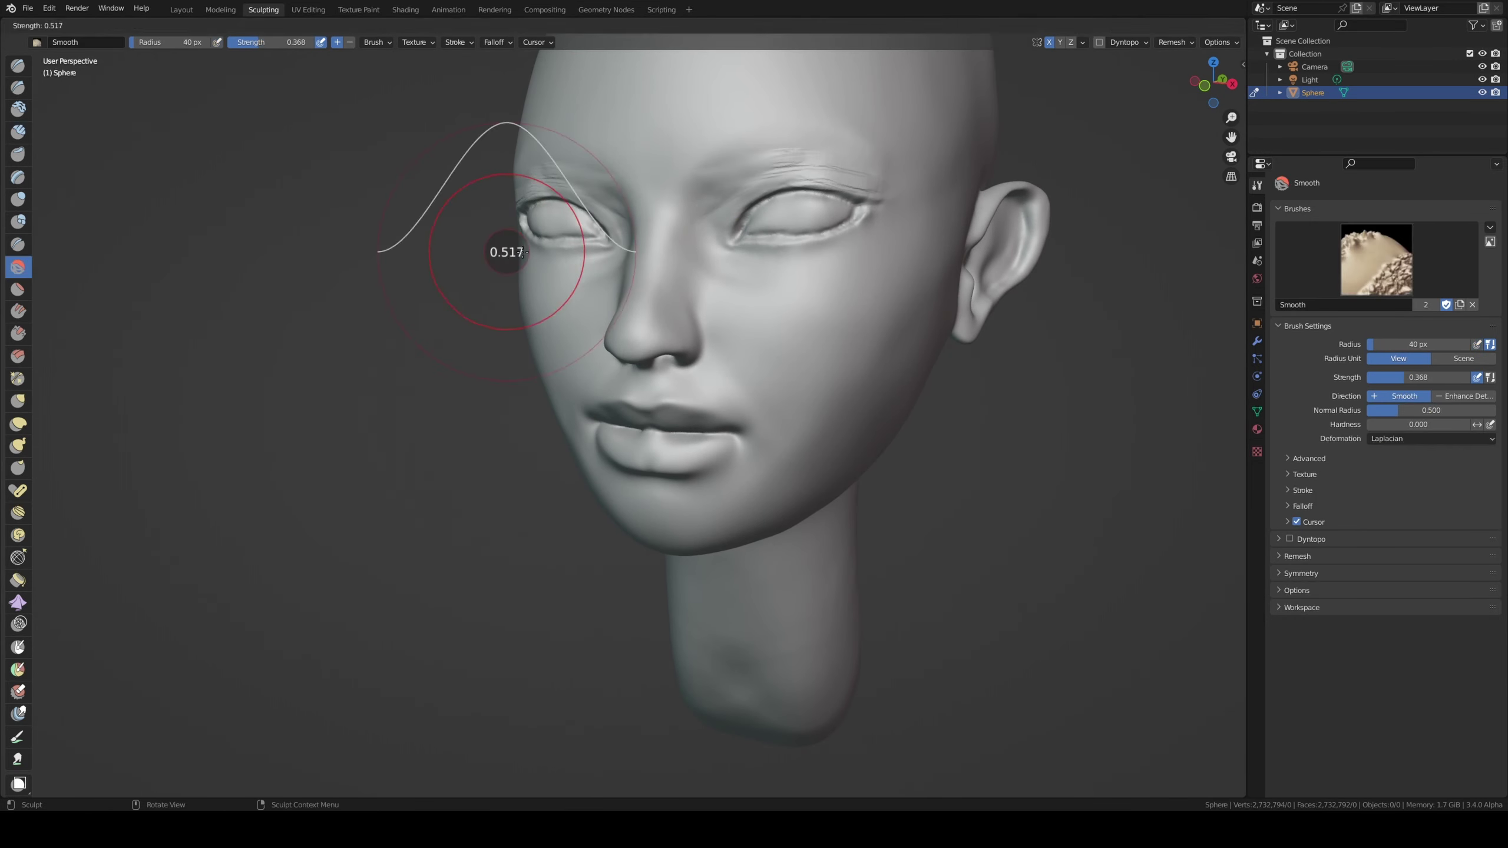
pyautogui.scroll(-2, 868, 183)
pyautogui.moveTo(868, 182); pyautogui.dragTo(771, 237, button='middle')
pyautogui.press('c')
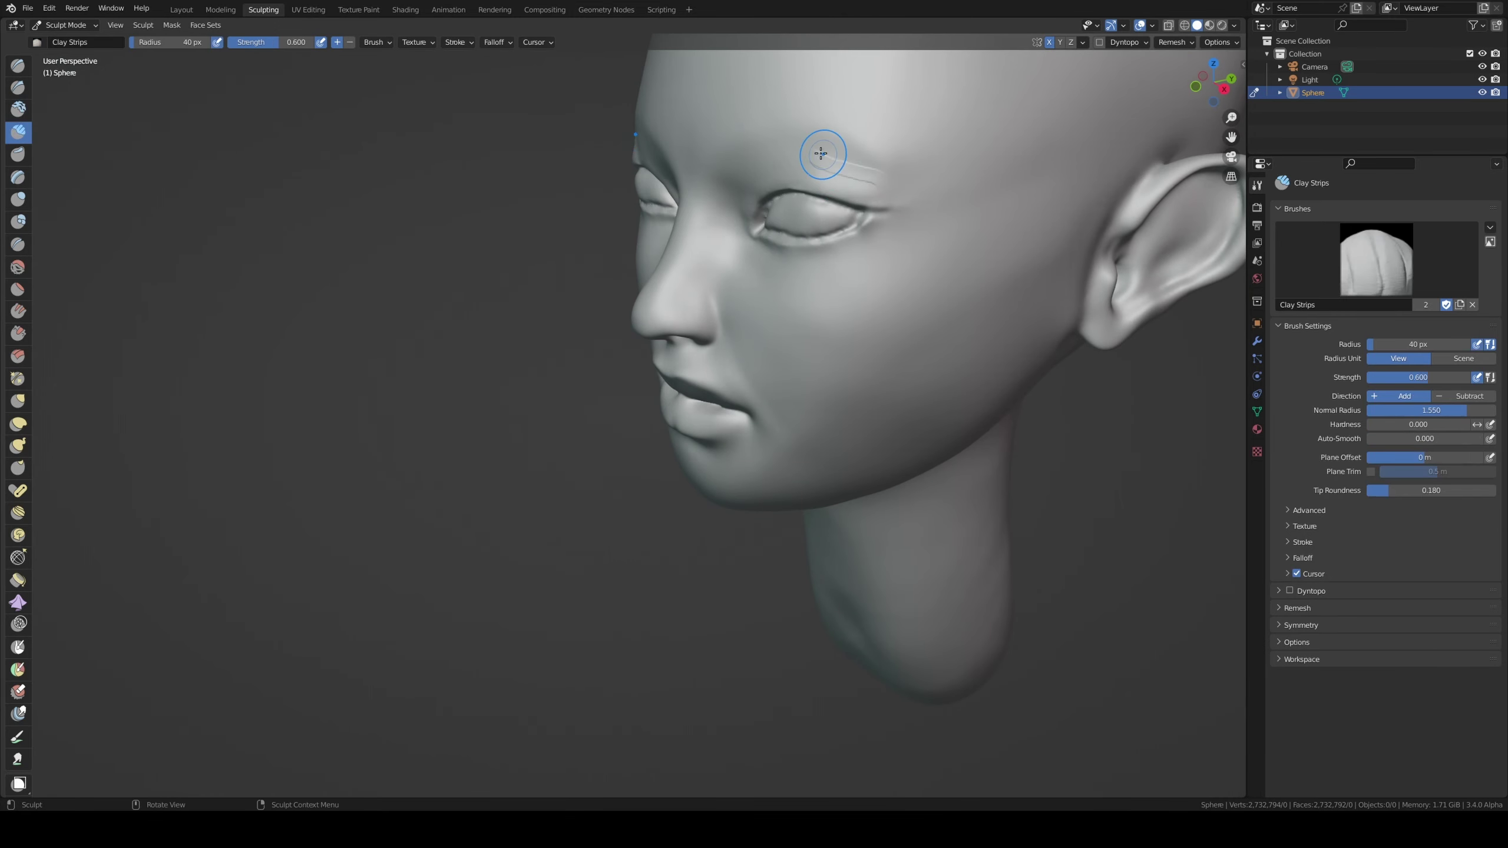
pyautogui.moveTo(790, 164); pyautogui.dragTo(866, 154)
pyautogui.moveTo(825, 158)
pyautogui.mouseDown(button='middle')
pyautogui.moveTo(681, 220)
pyautogui.moveTo(772, 226)
pyautogui.mouseUp(button='middle')
pyautogui.scroll(-2, 681, 219)
# - Carve the upper eyelid crease with Draw Sharp, using a 52 px brush
pyautogui.click(18, 87)
pyautogui.scroll(3, 682, 219)
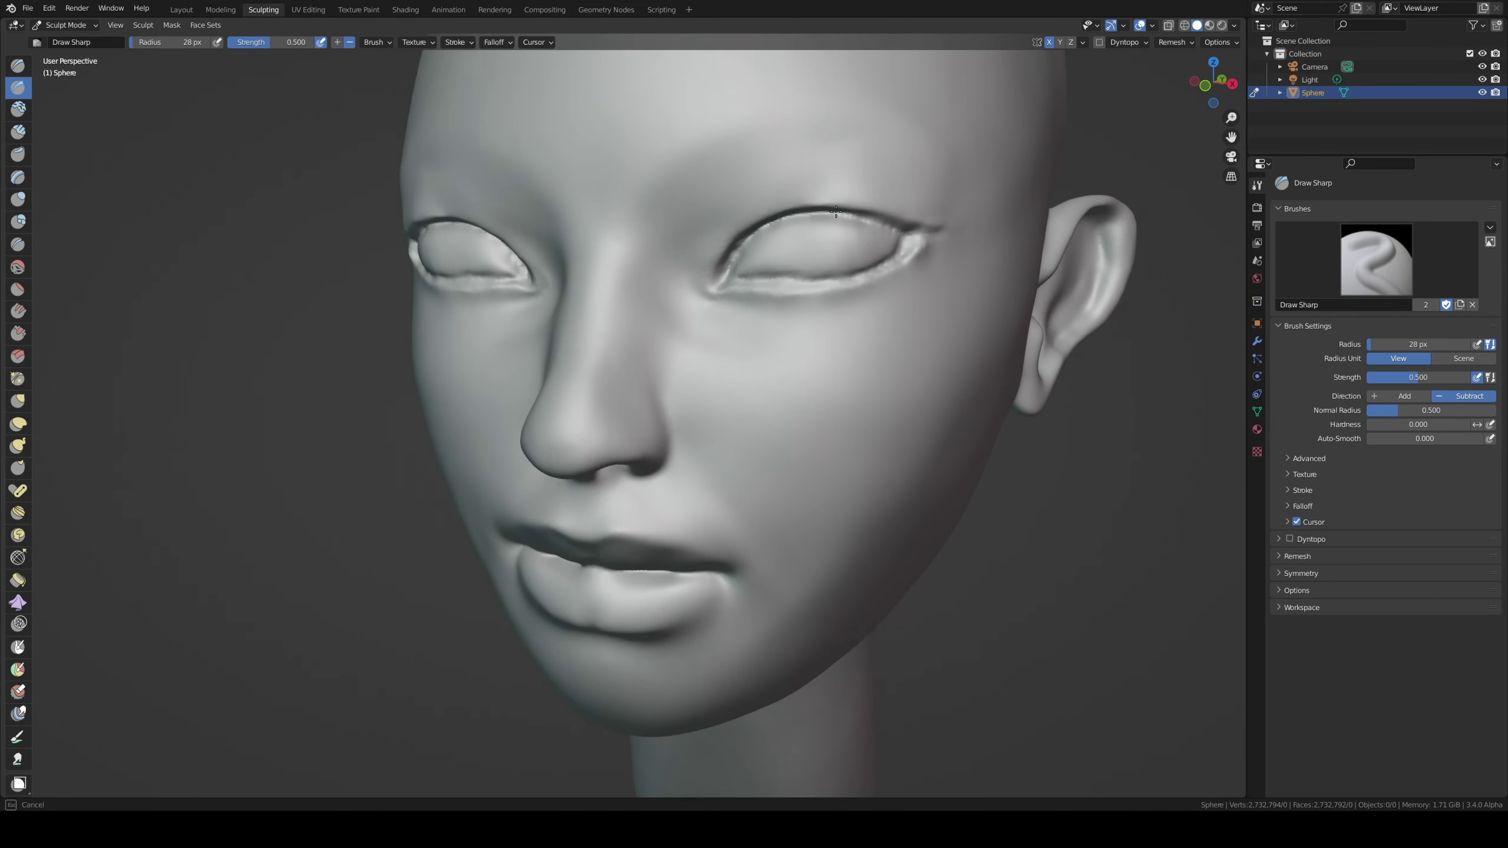
pyautogui.moveTo(736, 225); pyautogui.dragTo(917, 234)
pyautogui.moveTo(790, 256)
pyautogui.mouseDown(button='middle')
pyautogui.moveTo(926, 250)
pyautogui.moveTo(731, 303)
pyautogui.mouseUp(button='middle')
pyautogui.press('f')
pyautogui.click(942, 263)
pyautogui.moveTo(890, 263)
pyautogui.mouseDown(button='middle')
pyautogui.moveTo(808, 246)
pyautogui.moveTo(718, 286)
pyautogui.moveTo(745, 243)
pyautogui.mouseUp(button='middle')
pyautogui.scroll(-2, 734, 265)
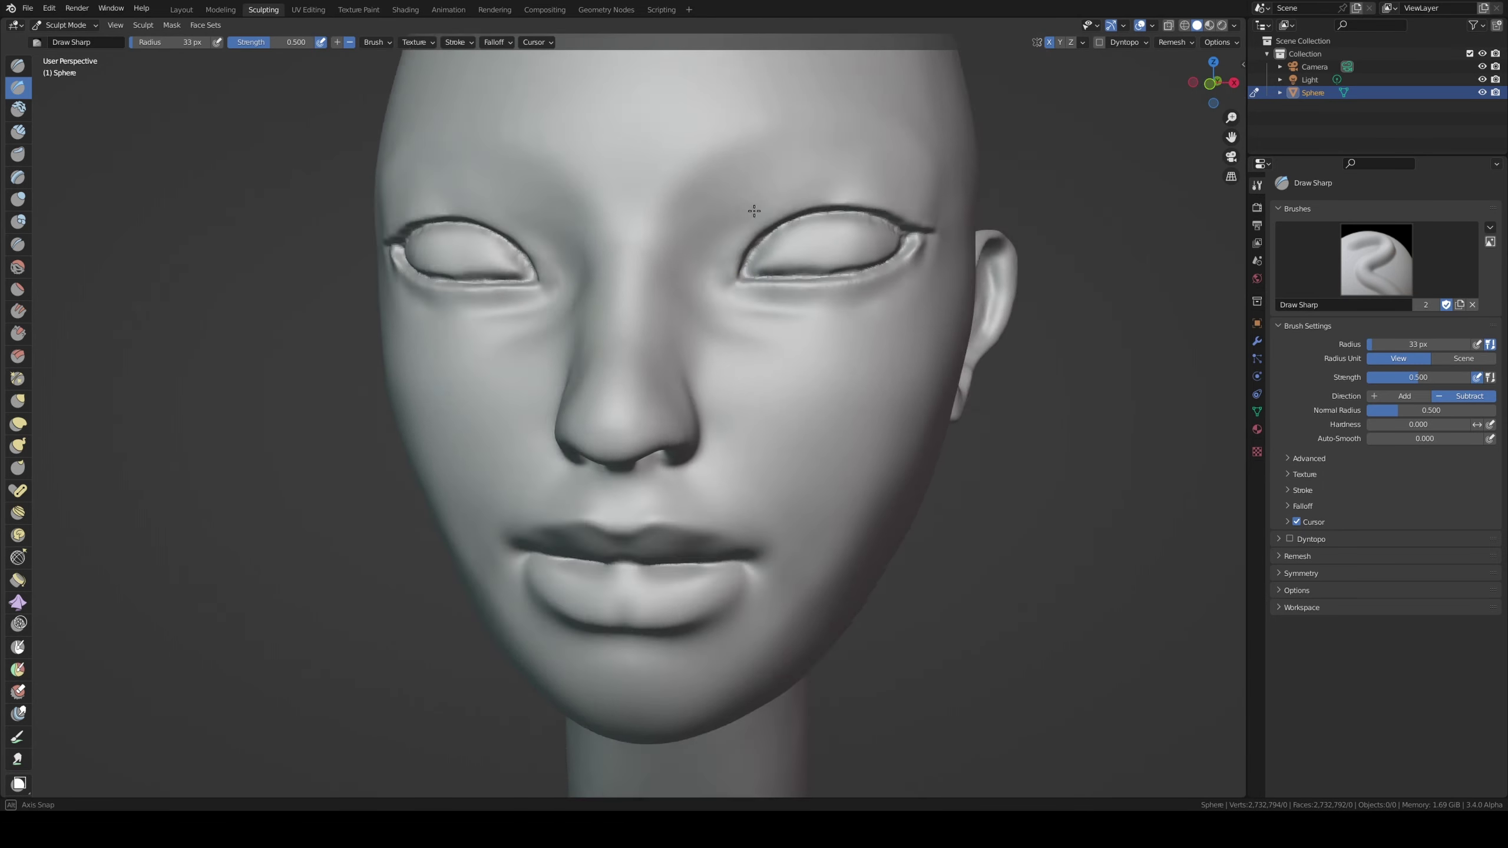
# - Pull the surface around the eyes with a larger Grab brush, then resize Clay Strips
pyautogui.press('g')
pyautogui.scroll(-2, 731, 273)
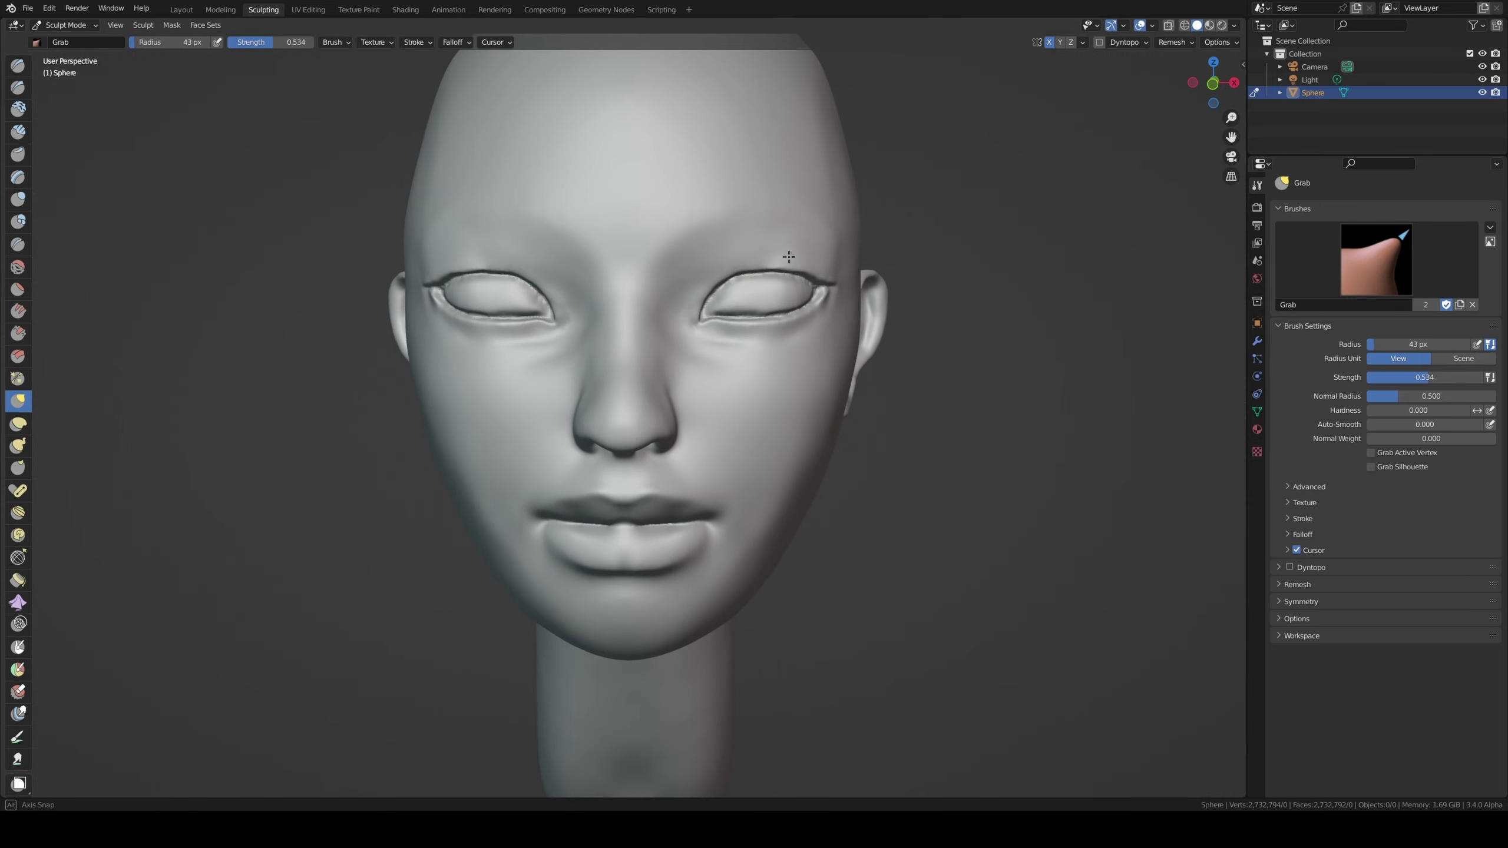
pyautogui.moveTo(788, 257); pyautogui.dragTo(820, 256, button='middle')
pyautogui.press('f')
pyautogui.click(835, 256)
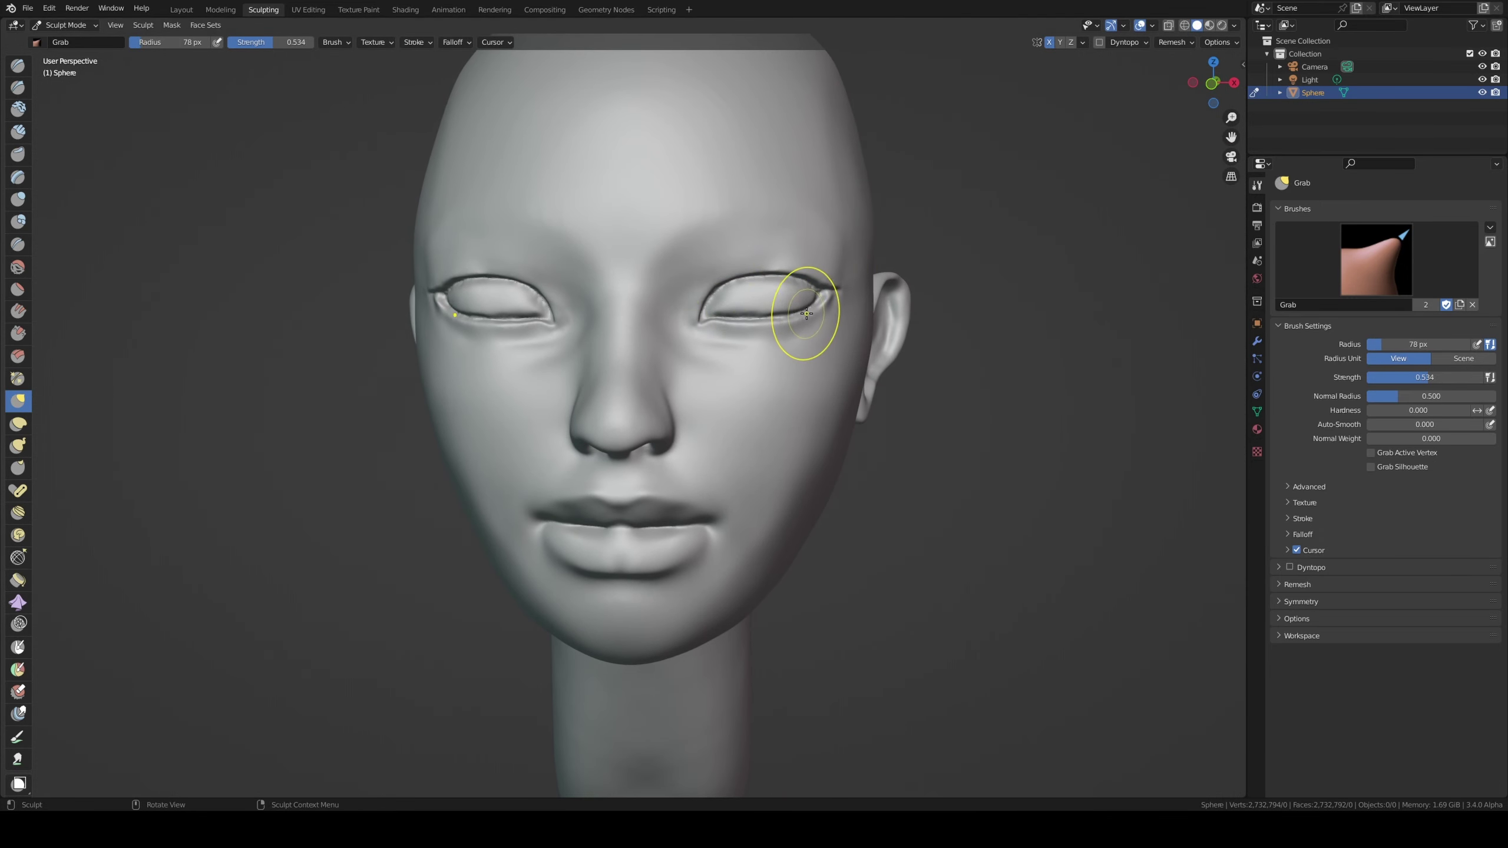
pyautogui.moveTo(807, 313)
pyautogui.mouseDown(button='middle')
pyautogui.moveTo(689, 297)
pyautogui.moveTo(687, 258)
pyautogui.moveTo(798, 219)
pyautogui.moveTo(671, 231)
pyautogui.mouseUp(button='middle')
pyautogui.press('c')
pyautogui.press('f')
pyautogui.click(692, 323)
# - Alternate Draw Sharp, Grab and Clay Strips around the eyes, enlarging the brush
pyautogui.press('x')
pyautogui.press('g')
pyautogui.moveTo(817, 205)
pyautogui.mouseDown(button='middle')
pyautogui.moveTo(837, 208)
pyautogui.moveTo(828, 176)
pyautogui.moveTo(862, 187)
pyautogui.moveTo(774, 263)
pyautogui.moveTo(795, 252)
pyautogui.moveTo(605, 309)
pyautogui.moveTo(616, 428)
pyautogui.moveTo(683, 416)
pyautogui.mouseUp(button='middle')
pyautogui.press('c')
pyautogui.press('g')
pyautogui.scroll(-4, 759, 253)
pyautogui.press('f')
pyautogui.click(677, 297)
pyautogui.scroll(3, 677, 296)
# - Lay clay strokes across the cheek and smooth them into a soft cheekbone contour
pyautogui.press('c')
pyautogui.moveTo(683, 470); pyautogui.dragTo(861, 404)
pyautogui.scroll(2, 734, 446)
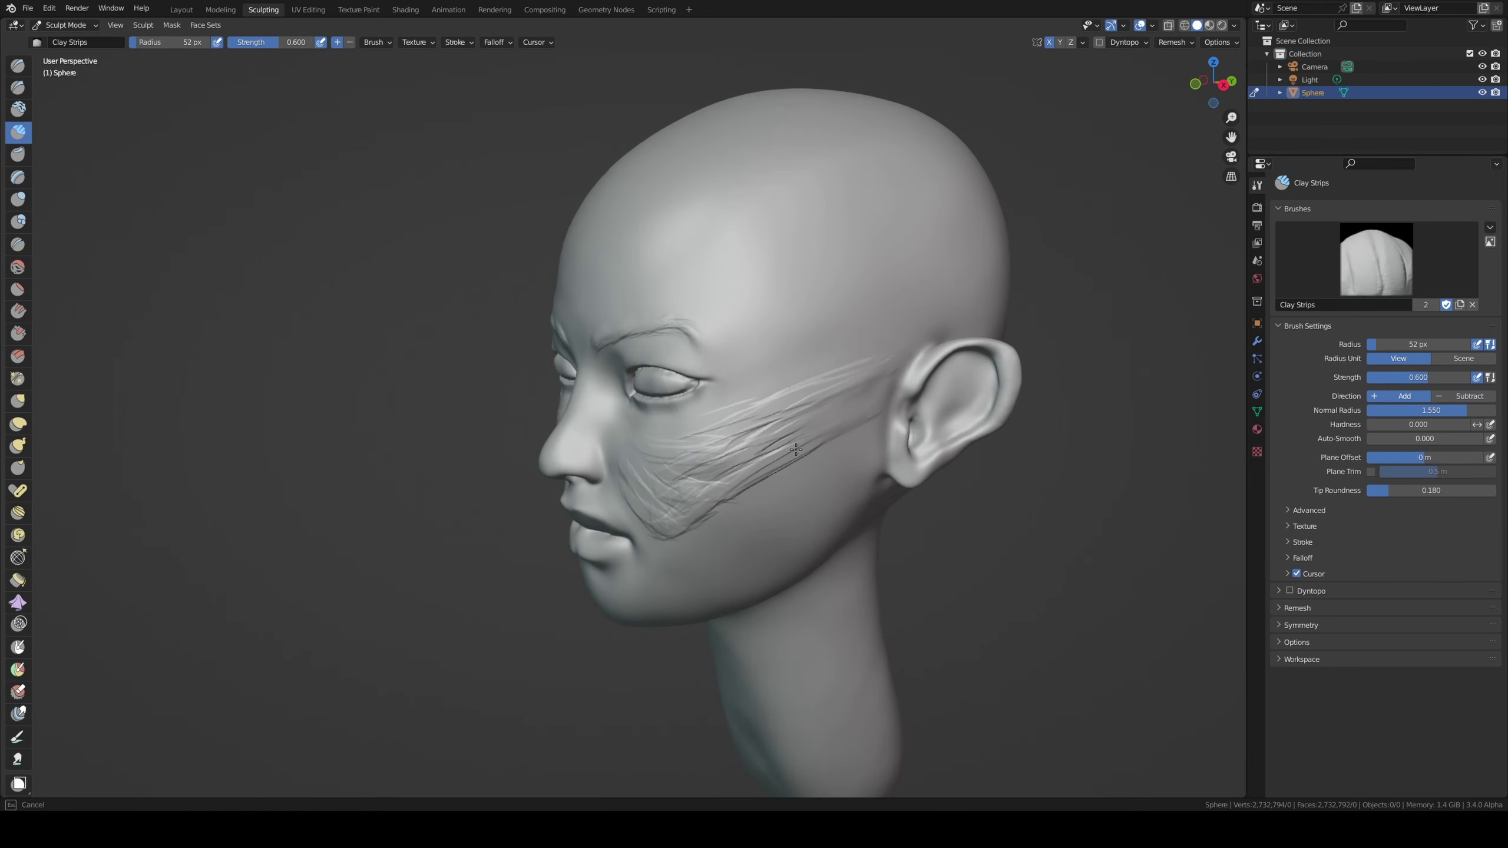
pyautogui.hotkey('shift', 's')
pyautogui.moveTo(663, 455); pyautogui.dragTo(760, 439)
pyautogui.moveTo(760, 439)
pyautogui.mouseDown(button='middle')
pyautogui.moveTo(808, 442)
pyautogui.moveTo(654, 511)
pyautogui.mouseUp(button='middle')
pyautogui.press('f')
# - Grab the lips and jaw while checking the Right Orthographic side profile
pyautogui.press('g')
pyautogui.press('KP_3')
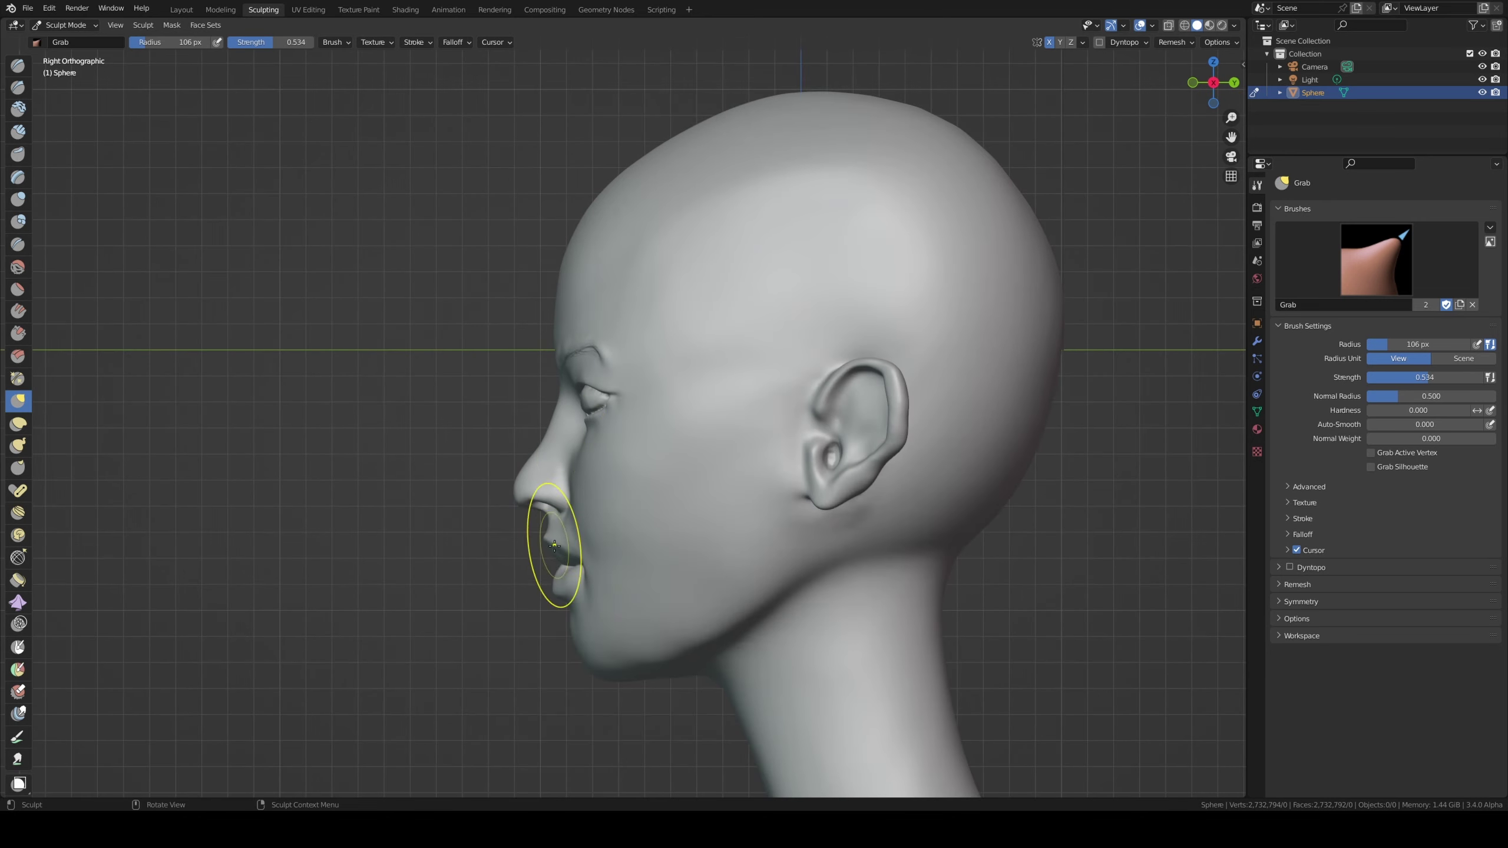
pyautogui.moveTo(616, 655); pyautogui.dragTo(869, 447, button='middle')
pyautogui.press('KP_3')
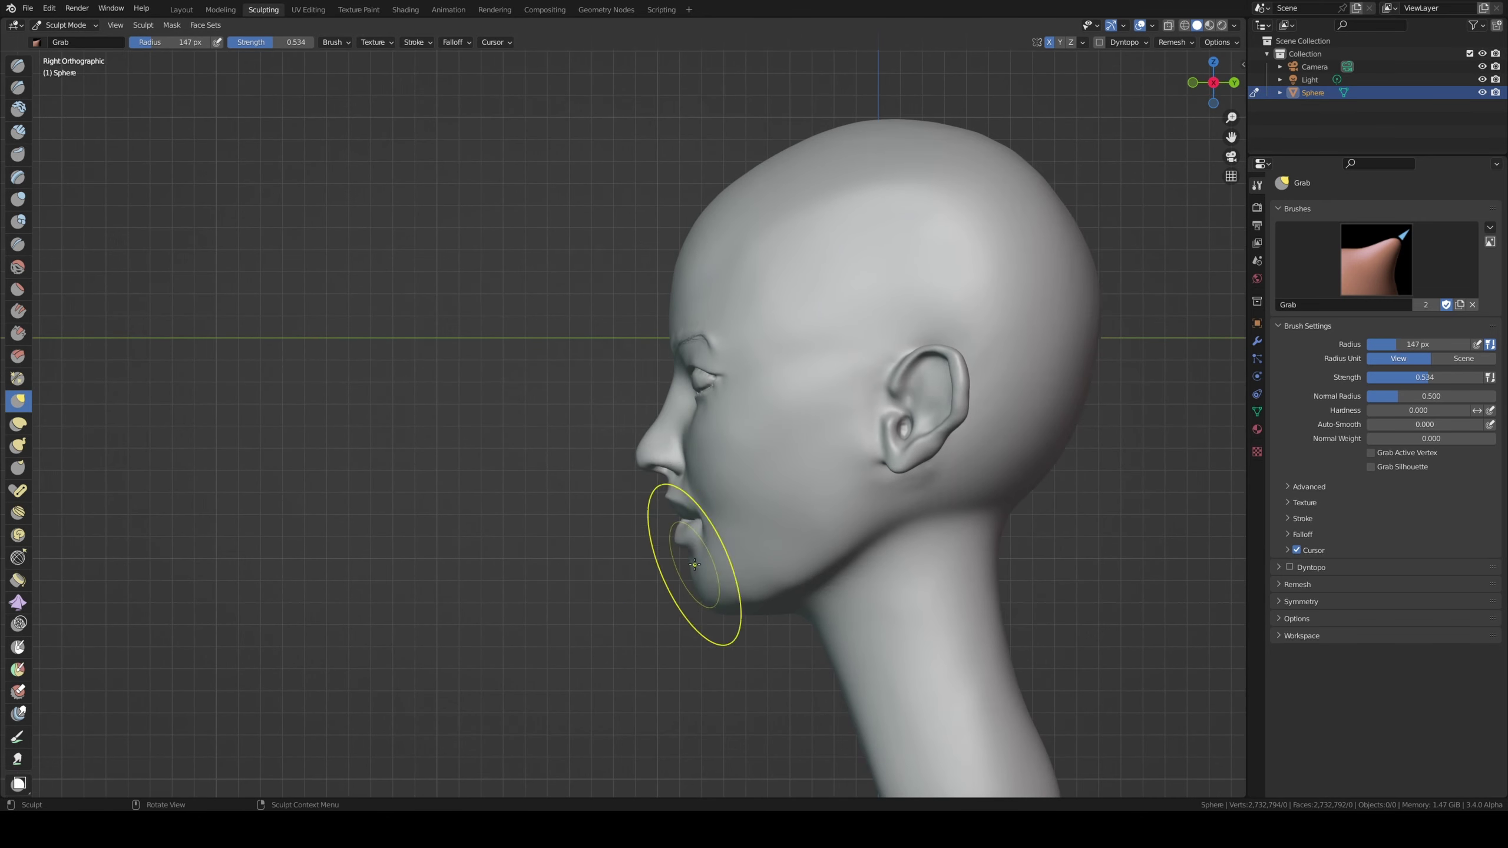
pyautogui.moveTo(675, 498)
pyautogui.mouseDown(button='middle')
pyautogui.moveTo(767, 512)
pyautogui.moveTo(717, 522)
pyautogui.moveTo(357, 416)
pyautogui.mouseUp(button='middle')
# - Smooth under the chin, adjusting the smoothing strength, then return to Grab
pyautogui.press('q')
pyautogui.hotkey('shift', 's')
pyautogui.hotkey('shift', 'f')
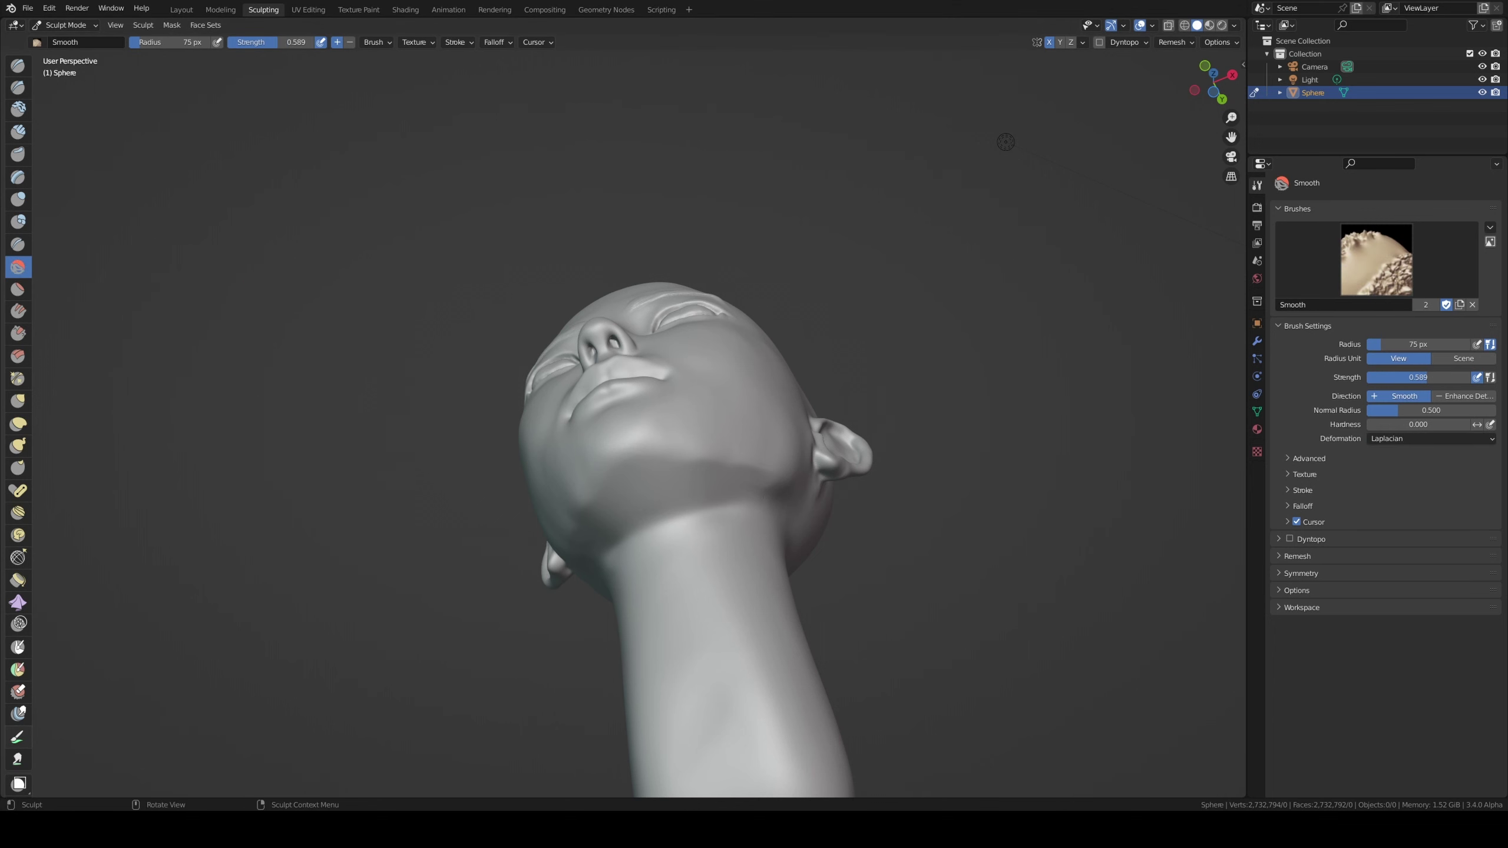
pyautogui.press('g')
pyautogui.moveTo(571, 307)
pyautogui.mouseDown(button='middle')
pyautogui.moveTo(724, 336)
pyautogui.moveTo(718, 380)
pyautogui.moveTo(673, 421)
pyautogui.moveTo(781, 411)
pyautogui.moveTo(674, 358)
pyautogui.mouseUp(button='middle')
# - Pull the cheek into line with Grab, then pick Draw Sharp from Quick Favorites
pyautogui.press('q')
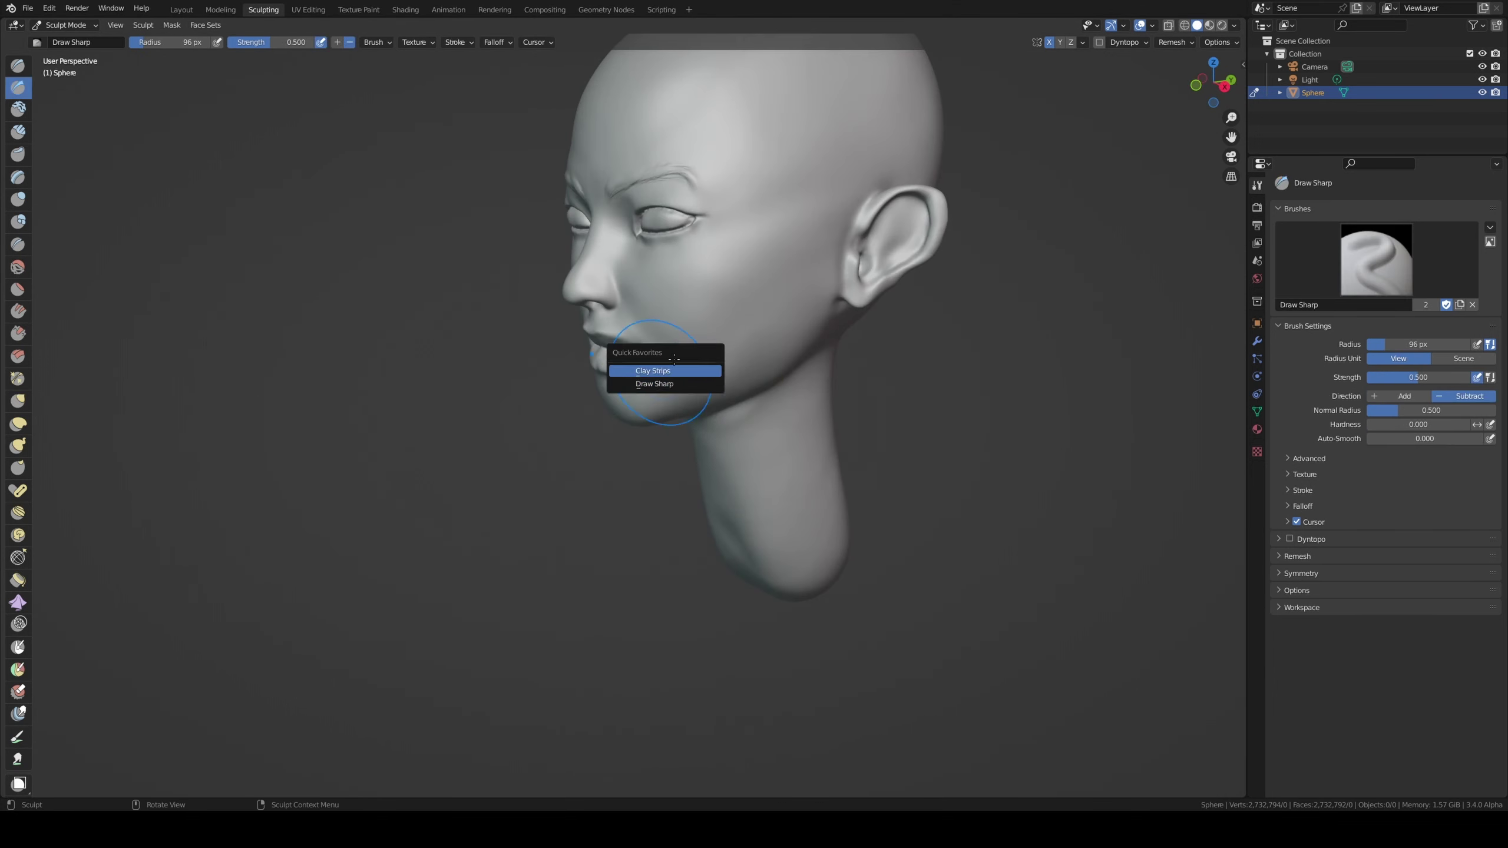
pyautogui.moveTo(33, 279); pyautogui.dragTo(654, 308, button='middle')
pyautogui.press('g')
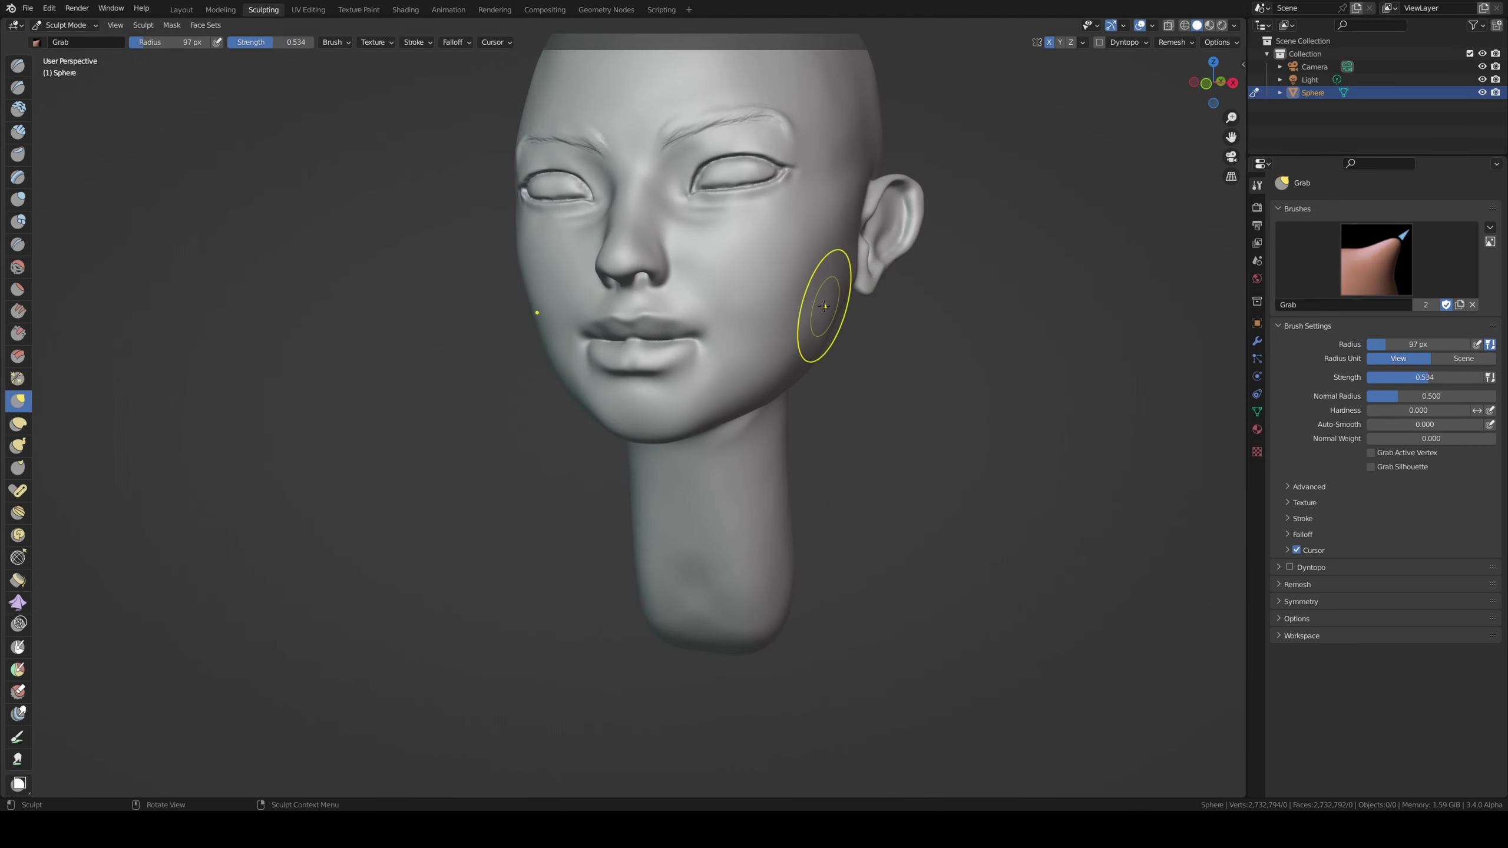
pyautogui.moveTo(825, 303)
pyautogui.mouseDown(button='middle')
pyautogui.moveTo(493, 310)
pyautogui.moveTo(854, 327)
pyautogui.mouseUp(button='middle')
pyautogui.press('q')
pyautogui.click(871, 298)
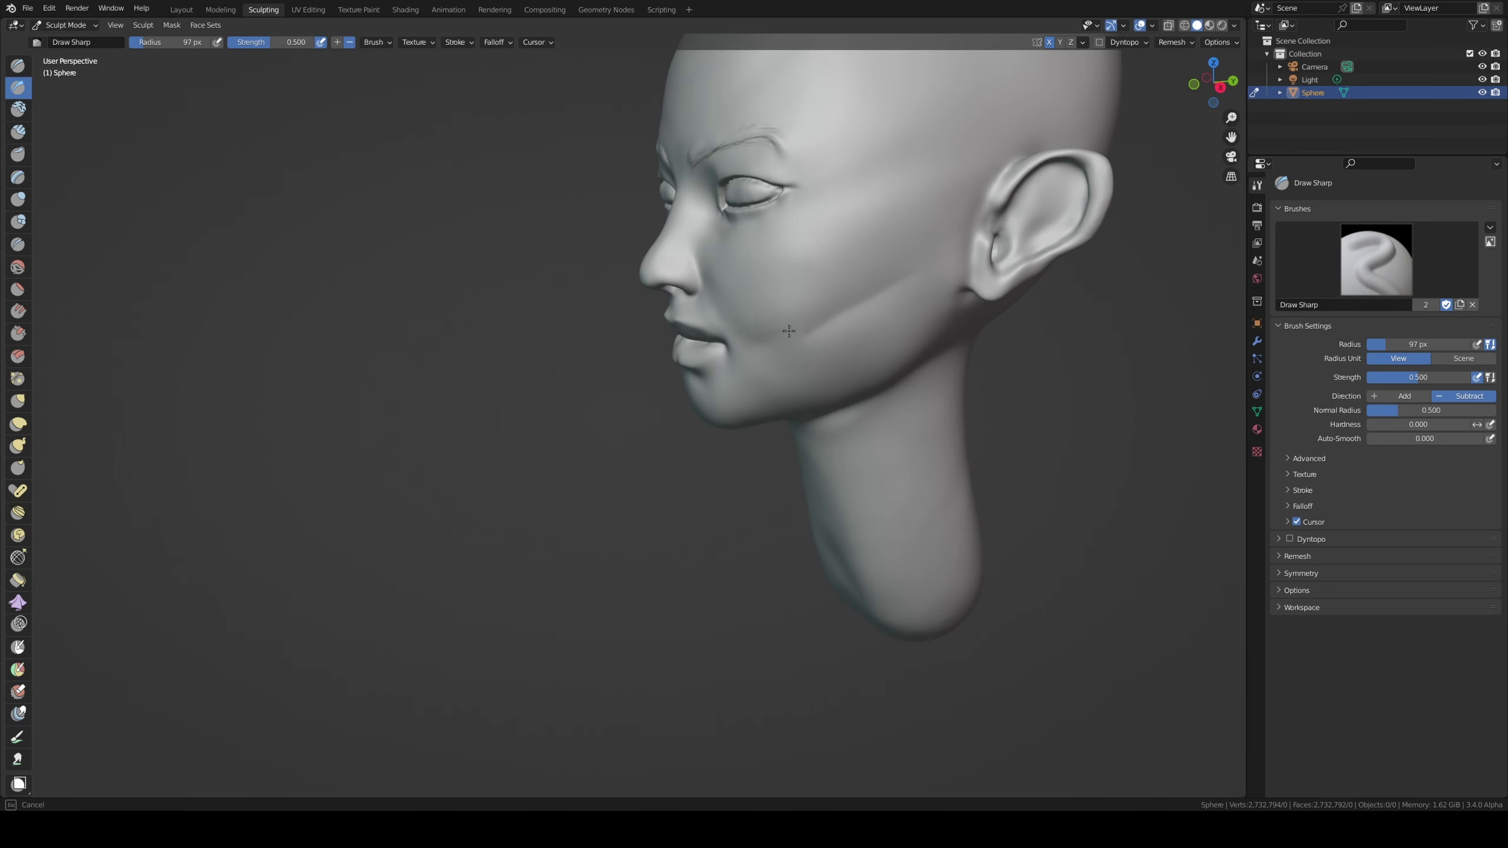
pyautogui.moveTo(918, 272)
pyautogui.mouseDown(button='middle')
pyautogui.moveTo(563, 285)
pyautogui.moveTo(776, 433)
pyautogui.mouseUp(button='middle')
# - Sharpen the eyelid rims with Draw Sharp and Inflate, and reshape the jaw with Grab
pyautogui.press('g')
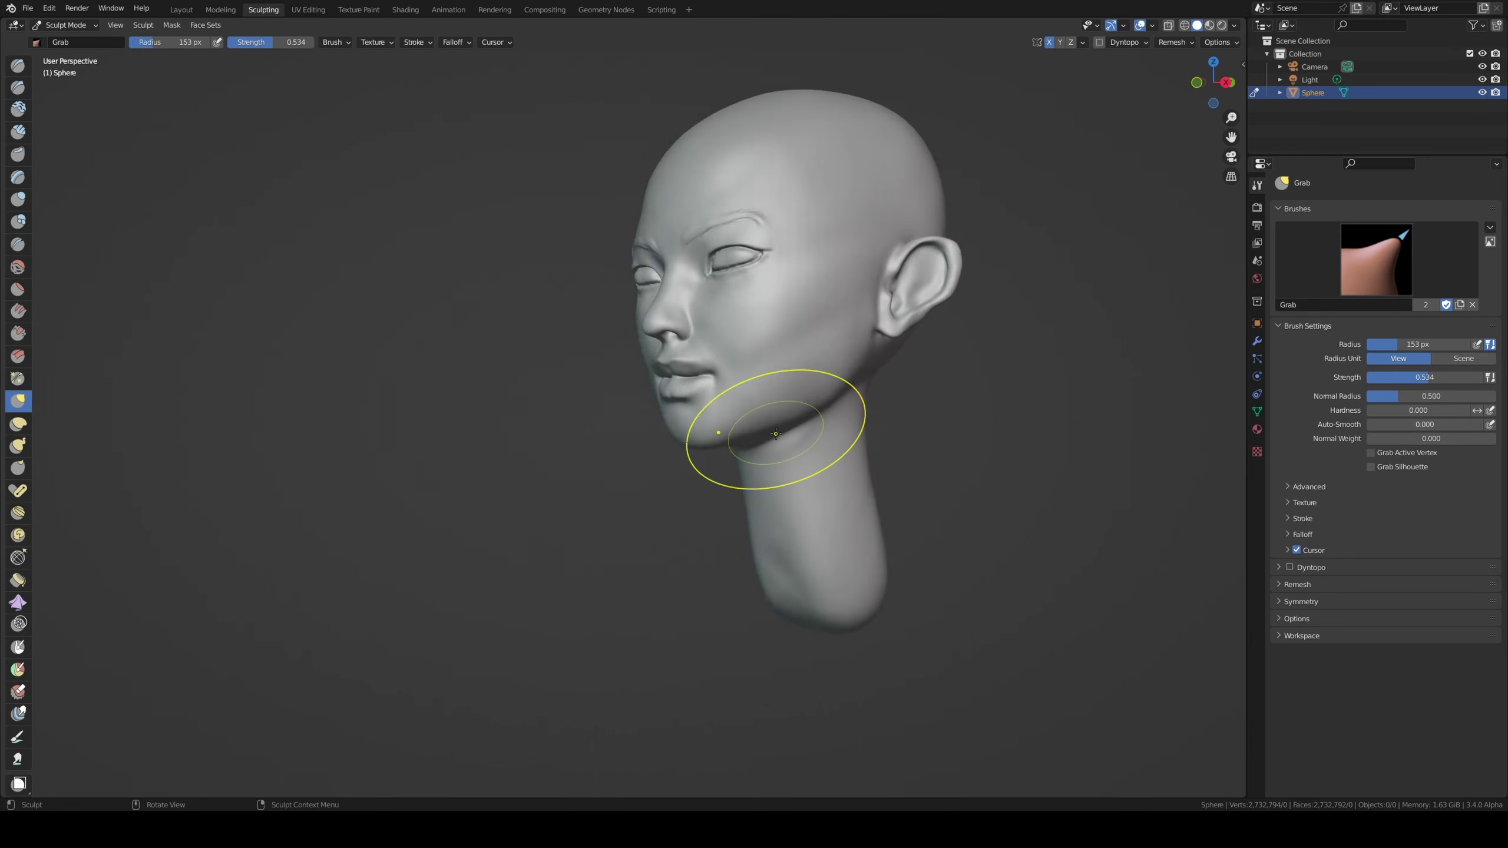
pyautogui.moveTo(854, 381)
pyautogui.mouseDown(button='middle')
pyautogui.moveTo(743, 404)
pyautogui.moveTo(606, 353)
pyautogui.moveTo(840, 282)
pyautogui.moveTo(961, 320)
pyautogui.moveTo(685, 456)
pyautogui.moveTo(654, 416)
pyautogui.moveTo(772, 428)
pyautogui.moveTo(623, 431)
pyautogui.moveTo(778, 427)
pyautogui.moveTo(397, 404)
pyautogui.moveTo(576, 529)
pyautogui.moveTo(697, 455)
pyautogui.moveTo(748, 438)
pyautogui.moveTo(774, 455)
pyautogui.moveTo(466, 396)
pyautogui.mouseUp(button='middle')
pyautogui.click(676, 400)
pyautogui.scroll(4, 780, 135)
pyautogui.press('q')
pyautogui.scroll(5, 724, 421)
pyautogui.press('i')
pyautogui.scroll(-5, 686, 455)
pyautogui.press('q')
pyautogui.press('g')
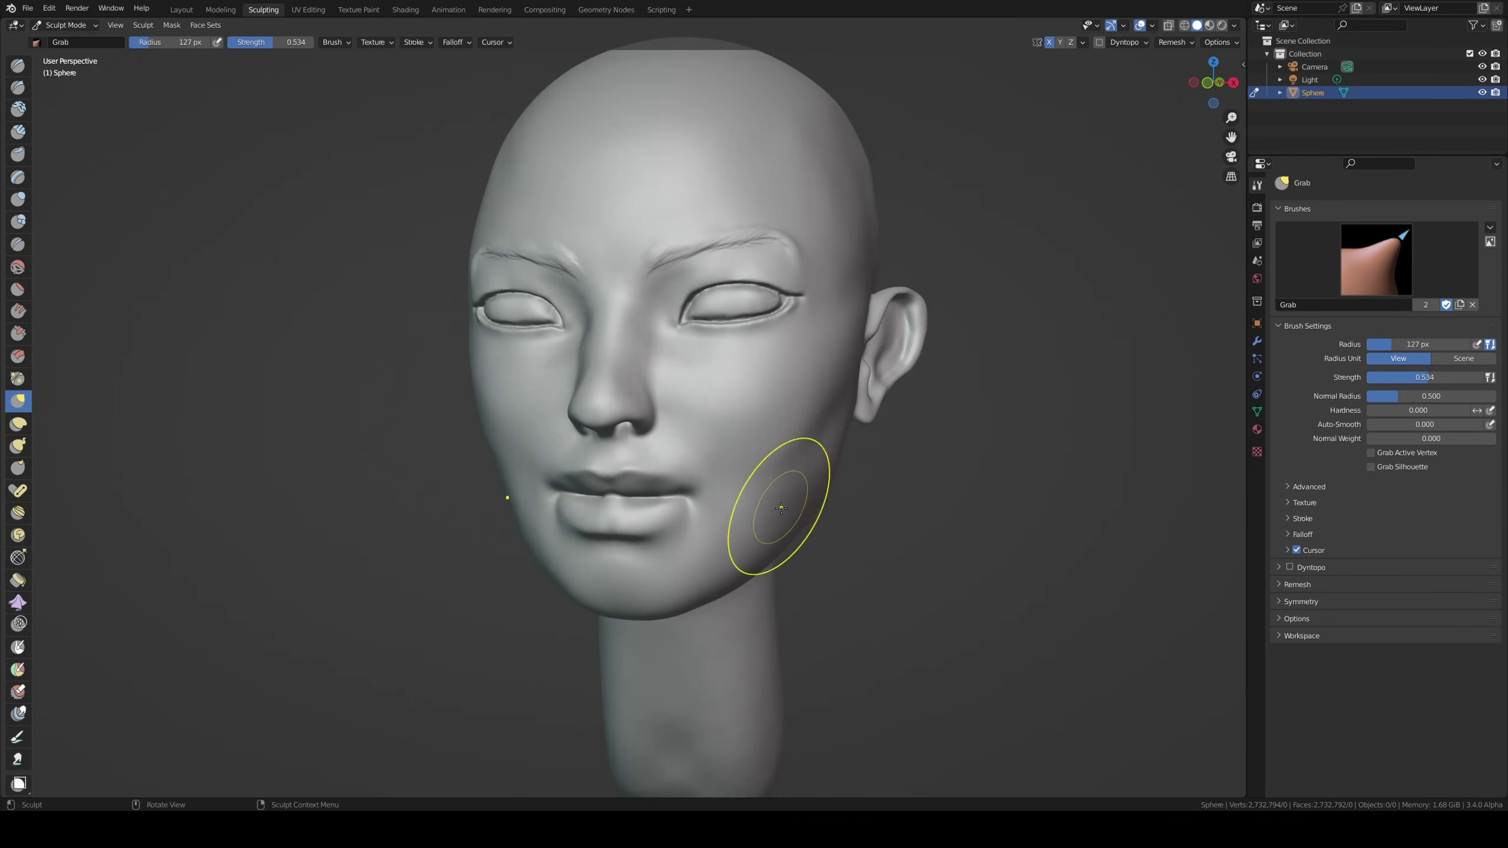
# - Crease facial details with the Draw Sharp brush chosen from Quick Favorites
pyautogui.moveTo(781, 512)
pyautogui.mouseDown(button='middle')
pyautogui.moveTo(499, 404)
pyautogui.moveTo(712, 416)
pyautogui.moveTo(808, 370)
pyautogui.moveTo(779, 386)
pyautogui.mouseUp(button='middle')
pyautogui.scroll(3, 499, 404)
pyautogui.moveTo(798, 331)
pyautogui.mouseDown(button='middle')
pyautogui.moveTo(766, 294)
pyautogui.moveTo(712, 385)
pyautogui.moveTo(546, 416)
pyautogui.mouseUp(button='middle')
pyautogui.press('q')
pyautogui.click(690, 428)
pyautogui.scroll(3, 547, 415)
# - Pull the face in side profile with Grab and build up form with Clay Strips
pyautogui.press('g')
pyautogui.moveTo(825, 472)
pyautogui.mouseDown(button='middle')
pyautogui.moveTo(768, 438)
pyautogui.moveTo(860, 468)
pyautogui.moveTo(774, 475)
pyautogui.moveTo(724, 456)
pyautogui.mouseUp(button='middle')
pyautogui.scroll(3, 828, 484)
pyautogui.press('c')
pyautogui.scroll(-3, 860, 468)
pyautogui.scroll(3, 719, 461)
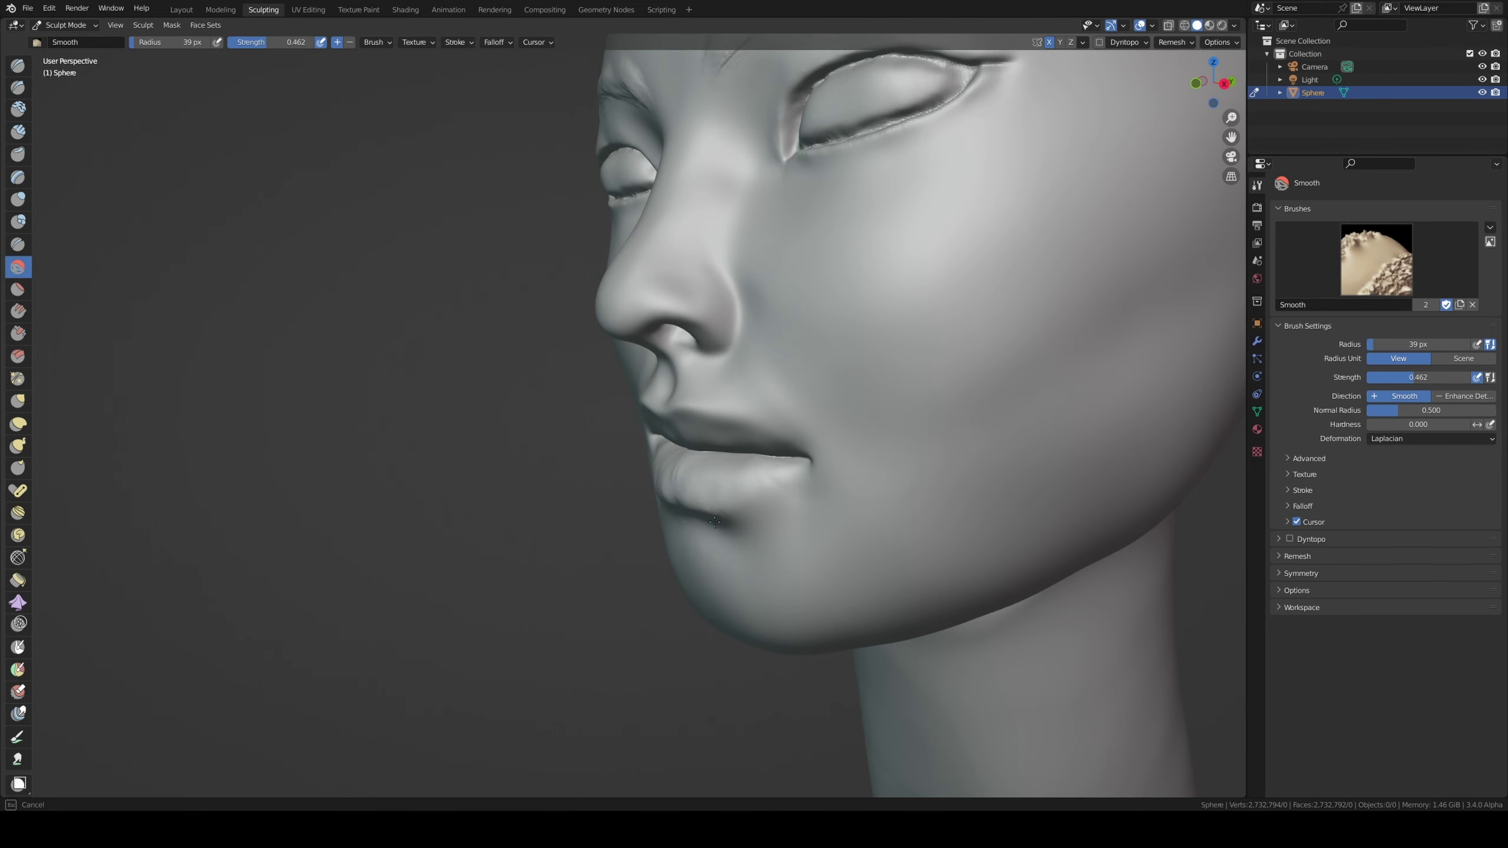
# - Reshape the nose and lips with Grab from the front view, resizing the brush
pyautogui.moveTo(715, 522)
pyautogui.mouseDown(button='middle')
pyautogui.moveTo(707, 454)
pyautogui.moveTo(666, 479)
pyautogui.moveTo(555, 465)
pyautogui.mouseUp(button='middle')
pyautogui.press('g')
pyautogui.press('KP_1')
pyautogui.press('f')
pyautogui.press('KP_1')
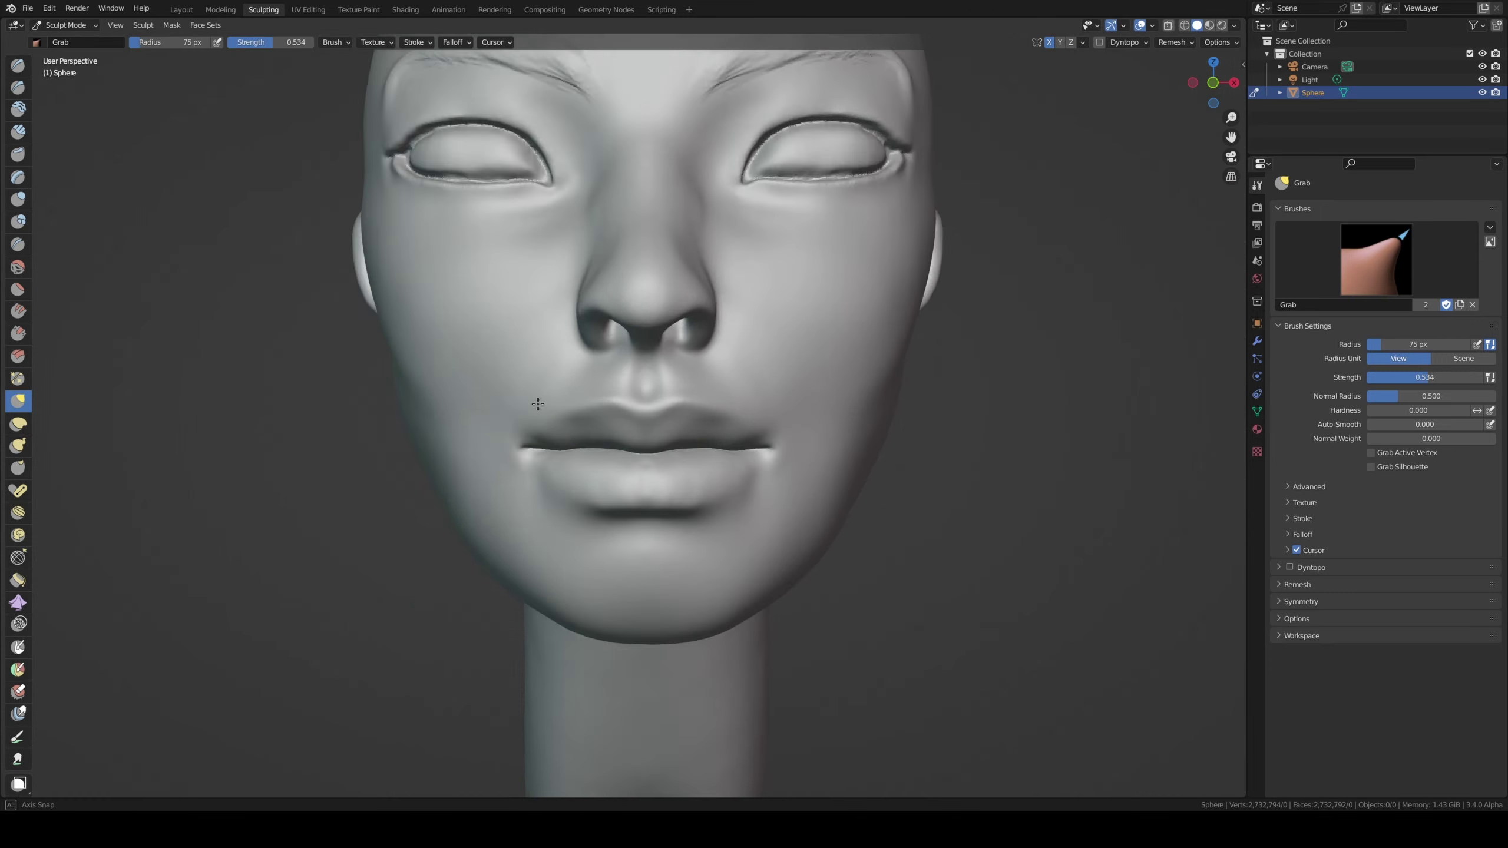
pyautogui.moveTo(675, 440)
pyautogui.mouseDown(button='middle')
pyautogui.moveTo(707, 431)
pyautogui.moveTo(690, 432)
pyautogui.moveTo(656, 356)
pyautogui.moveTo(614, 431)
pyautogui.moveTo(617, 464)
pyautogui.moveTo(647, 370)
pyautogui.mouseUp(button='middle')
pyautogui.press('f')
pyautogui.press('KP_1')
pyautogui.press('x')
# - Shape the cheeks and jawline with Clay Strips, Grab and Draw Sharp, viewed from below
pyautogui.press('c')
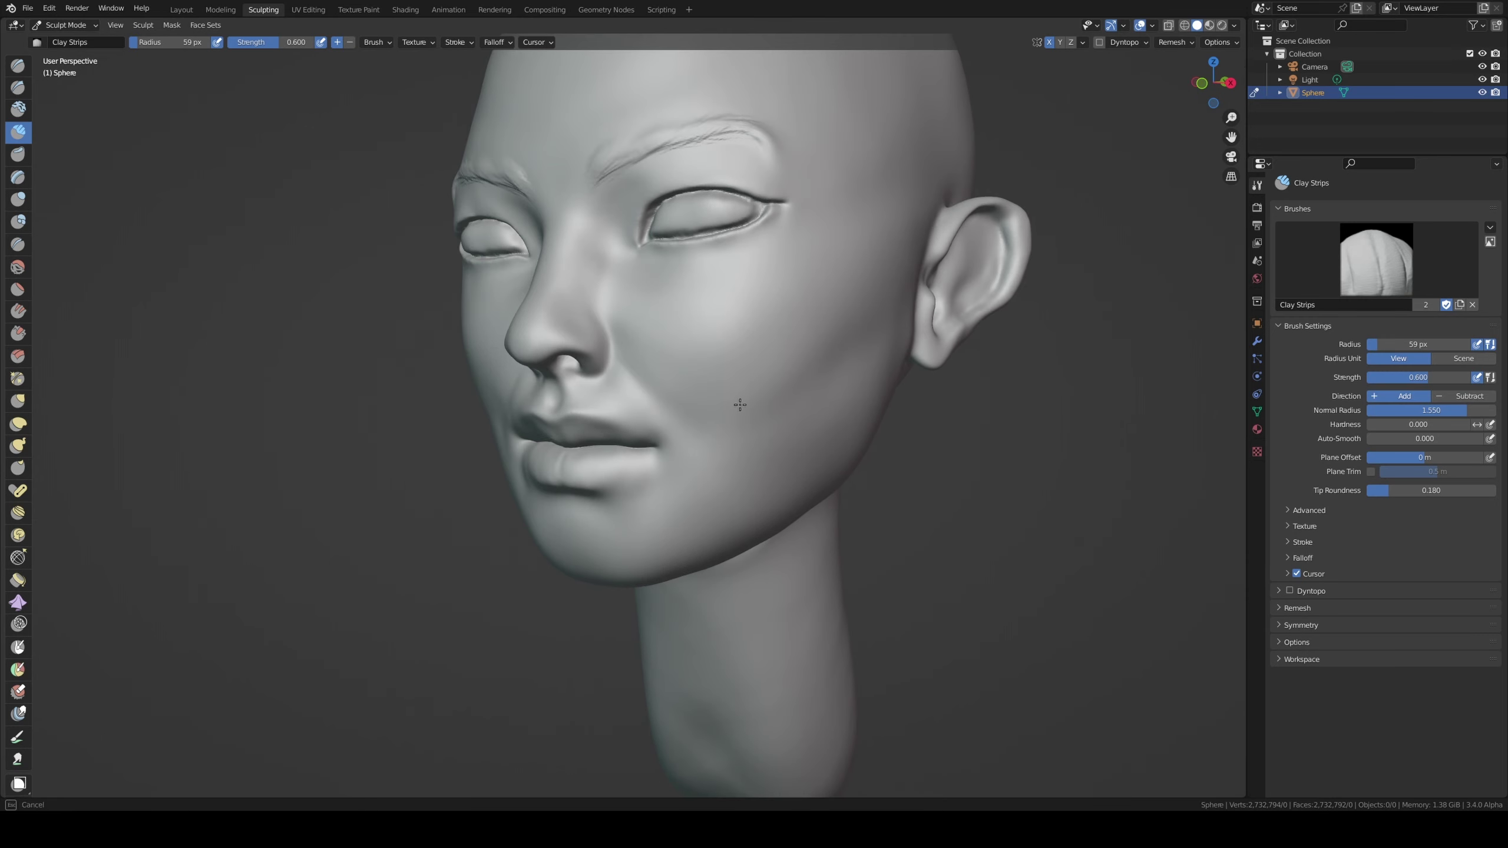
pyautogui.moveTo(740, 405)
pyautogui.mouseDown(button='middle')
pyautogui.moveTo(605, 522)
pyautogui.moveTo(599, 421)
pyautogui.moveTo(752, 336)
pyautogui.moveTo(656, 454)
pyautogui.moveTo(664, 421)
pyautogui.moveTo(795, 499)
pyautogui.moveTo(780, 462)
pyautogui.moveTo(568, 455)
pyautogui.moveTo(481, 522)
pyautogui.moveTo(742, 506)
pyautogui.moveTo(705, 500)
pyautogui.moveTo(718, 472)
pyautogui.moveTo(594, 416)
pyautogui.moveTo(503, 327)
pyautogui.mouseUp(button='middle')
pyautogui.press('g')
pyautogui.press('KP_1')
pyautogui.press('x')
pyautogui.scroll(3, 781, 462)
pyautogui.scroll(-3, 481, 522)
pyautogui.scroll(-3, 703, 464)
# - Pull the jawline in profile with Grab using a smaller brush radius
pyautogui.press('g')
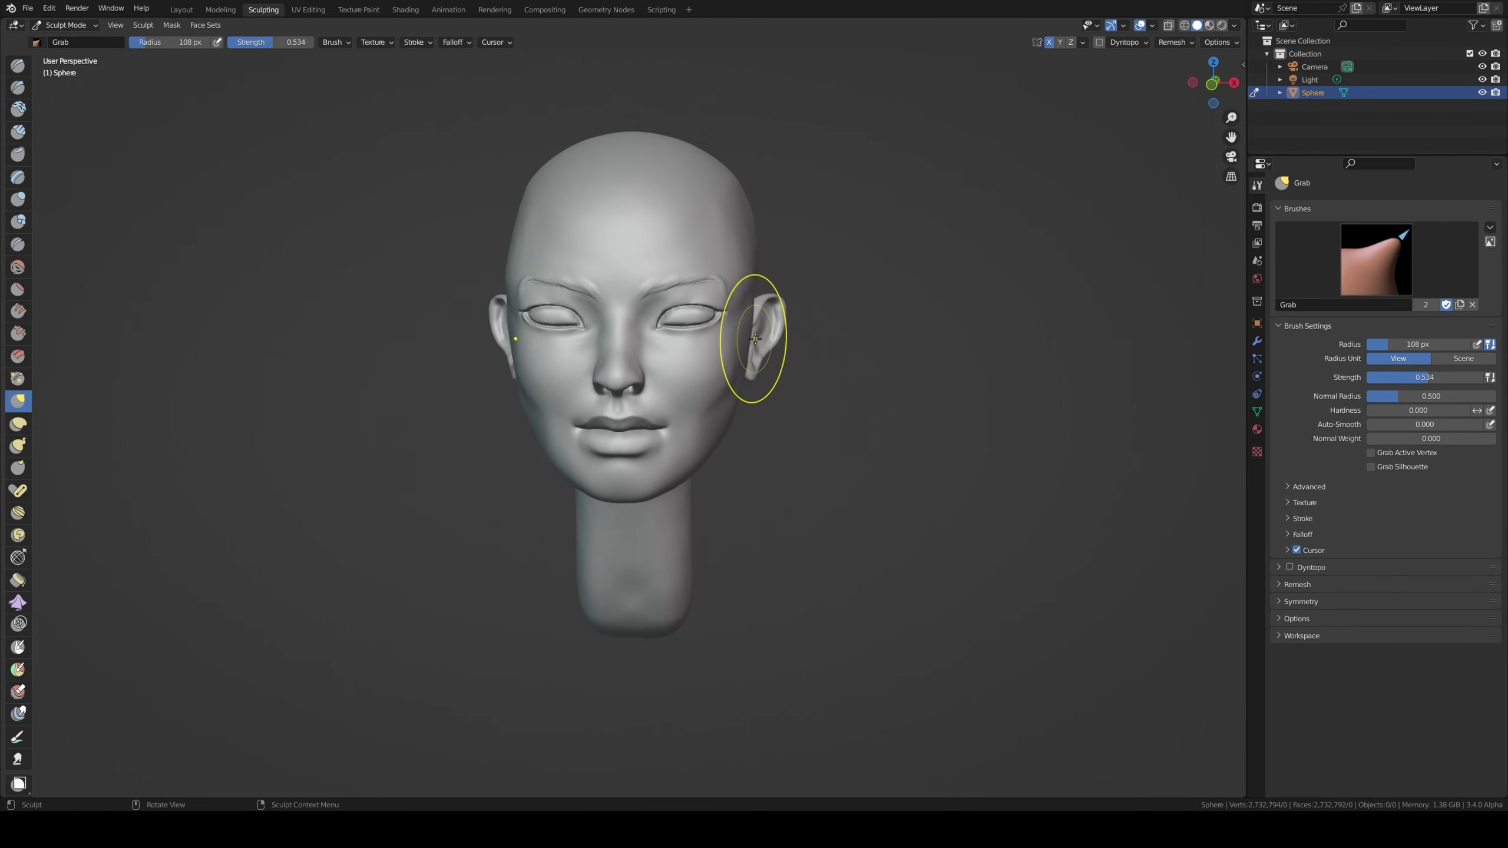
pyautogui.moveTo(755, 339)
pyautogui.mouseDown(button='middle')
pyautogui.moveTo(528, 369)
pyautogui.moveTo(538, 347)
pyautogui.moveTo(653, 380)
pyautogui.moveTo(579, 354)
pyautogui.moveTo(492, 373)
pyautogui.mouseUp(button='middle')
pyautogui.press('f')
pyautogui.click(538, 347)
pyautogui.scroll(3, 538, 346)
pyautogui.scroll(-3, 549, 343)
# - Enlarge the brush radius and adjust the ear from a three-quarter view
pyautogui.press('f')
pyautogui.click(579, 353)
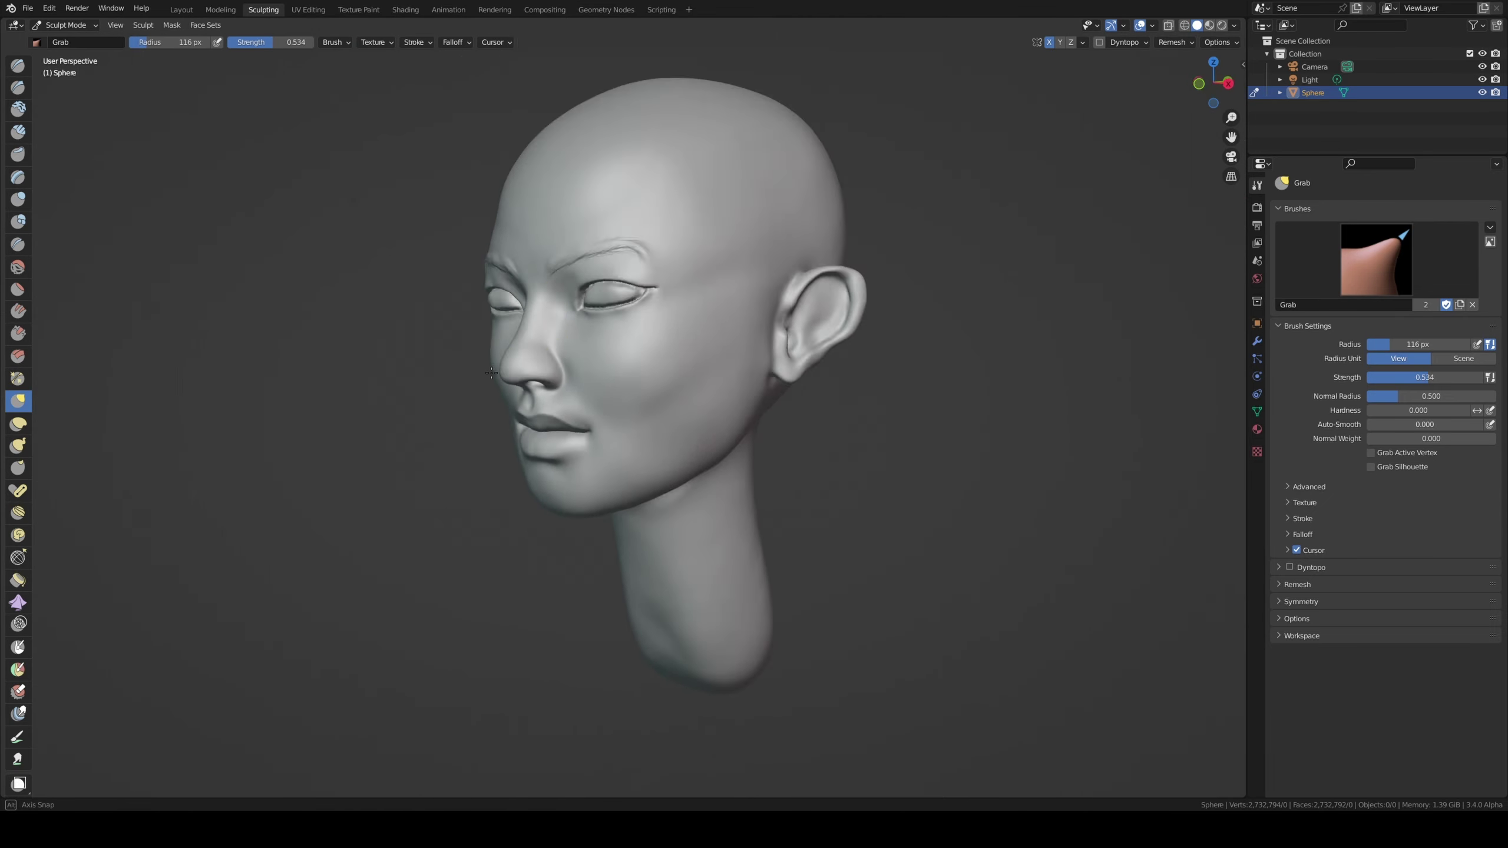
pyautogui.scroll(3, 545, 322)
pyautogui.press('q')
pyautogui.moveTo(741, 372)
pyautogui.mouseDown(button='middle')
pyautogui.moveTo(545, 323)
pyautogui.moveTo(578, 315)
pyautogui.moveTo(562, 381)
pyautogui.moveTo(597, 347)
pyautogui.moveTo(428, 539)
pyautogui.moveTo(381, 528)
pyautogui.moveTo(415, 380)
pyautogui.mouseUp(button='middle')
# - Reshape the cranium and forehead with Grab, checking front and right-side views
pyautogui.press('g')
pyautogui.press('KP_1')
pyautogui.press('KP_3')
pyautogui.scroll(7, 597, 348)
pyautogui.scroll(-2, 586, 381)
pyautogui.scroll(-5, 587, 380)
pyautogui.scroll(-4, 415, 380)
pyautogui.moveTo(622, 444); pyautogui.dragTo(719, 373, button='middle')
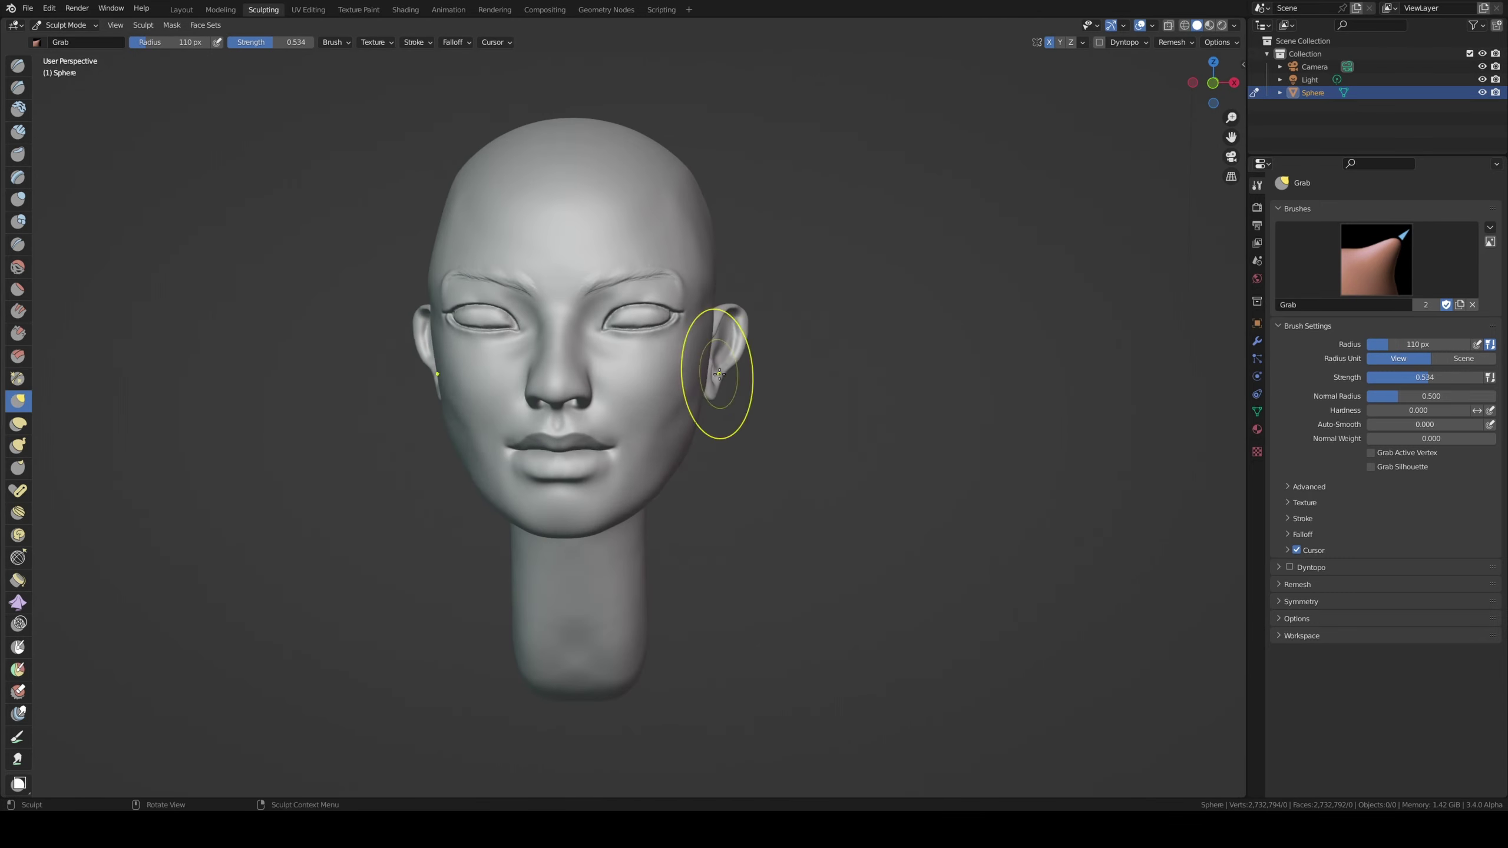
pyautogui.moveTo(824, 360)
pyautogui.mouseDown(button='middle')
pyautogui.moveTo(454, 387)
pyautogui.moveTo(481, 428)
pyautogui.moveTo(827, 316)
pyautogui.mouseUp(button='middle')
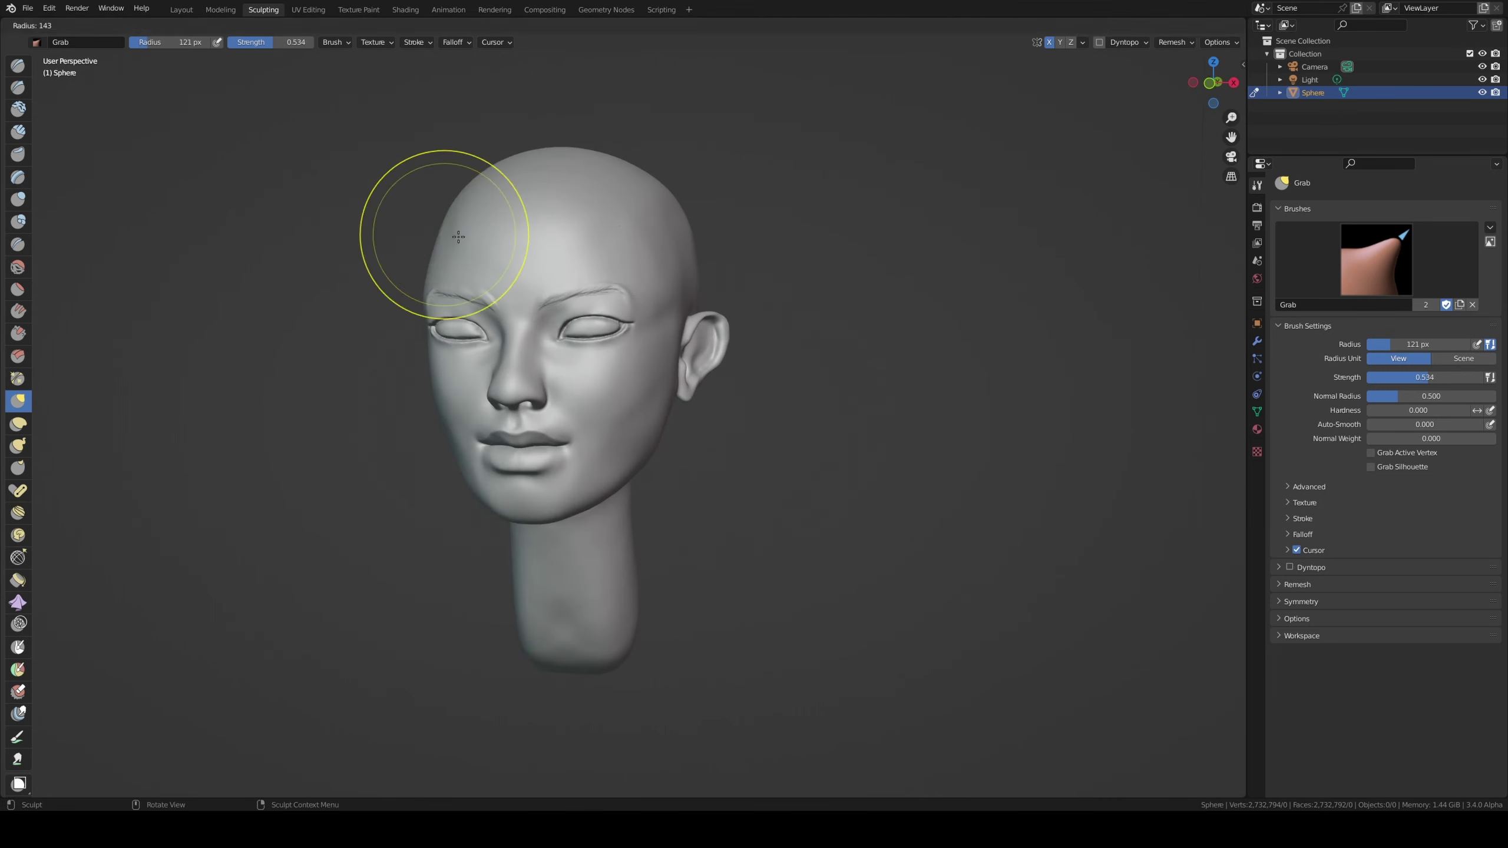
pyautogui.moveTo(431, 254)
pyautogui.mouseDown(button='middle')
pyautogui.moveTo(438, 236)
pyautogui.moveTo(515, 431)
pyautogui.moveTo(386, 452)
pyautogui.moveTo(409, 414)
pyautogui.moveTo(332, 416)
pyautogui.moveTo(202, 363)
pyautogui.moveTo(731, 492)
pyautogui.moveTo(724, 462)
pyautogui.mouseUp(button='middle')
# - Work the temples with Clay Strips and Smooth, adjusting brush strength
pyautogui.hotkey('shift', 'c')
pyautogui.scroll(3, 480, 423)
pyautogui.hotkey('shift', 'f')
pyautogui.hotkey('shift', 'c')
pyautogui.hotkey('shift', 's')
pyautogui.hotkey('shift', 'f')
pyautogui.click(202, 363)
# - Reshape the mouth corners with a larger Grab brush from the front
pyautogui.press('g')
pyautogui.press('KP_1')
pyautogui.moveTo(915, 387)
pyautogui.keyDown('ctrl'); pyautogui.mouseDown(button='middle')
pyautogui.moveTo(752, 455)
pyautogui.moveTo(819, 428)
pyautogui.mouseUp(button='middle'); pyautogui.keyUp('ctrl')
pyautogui.scroll(-4, 752, 456)
pyautogui.press('f')
pyautogui.click(871, 411)
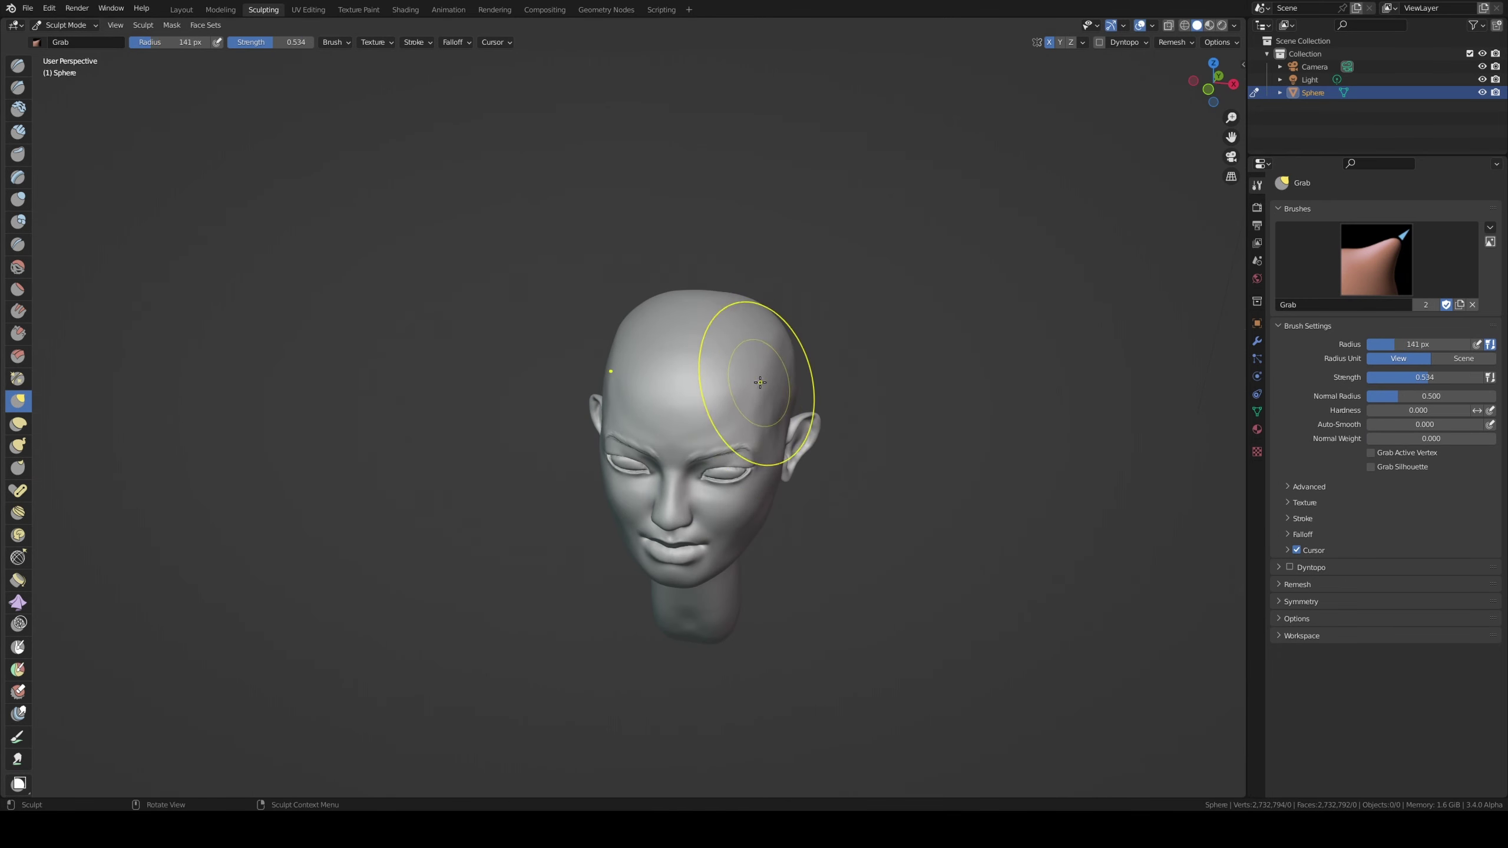
pyautogui.moveTo(759, 382); pyautogui.dragTo(800, 436, button='middle')
# - Flatten and smooth the temple area, then save the sculpt as head44.blend
pyautogui.hotkey('shift', 't')
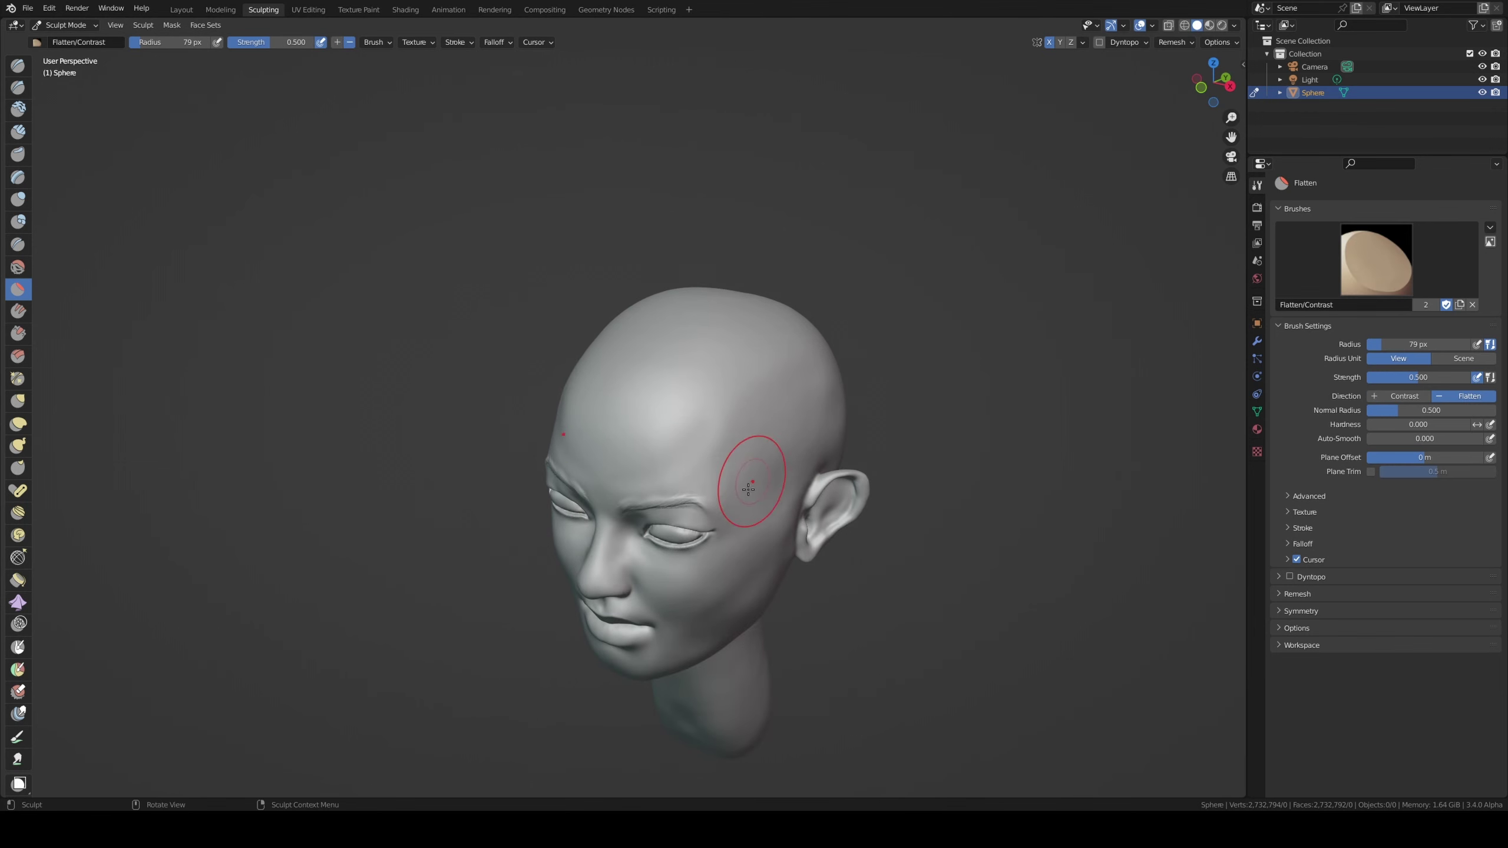
pyautogui.moveTo(748, 489); pyautogui.dragTo(783, 479, button='middle')
pyautogui.hotkey('shift', 's')
pyautogui.moveTo(813, 385)
pyautogui.mouseDown(button='middle')
pyautogui.moveTo(801, 404)
pyautogui.moveTo(777, 401)
pyautogui.mouseUp(button='middle')
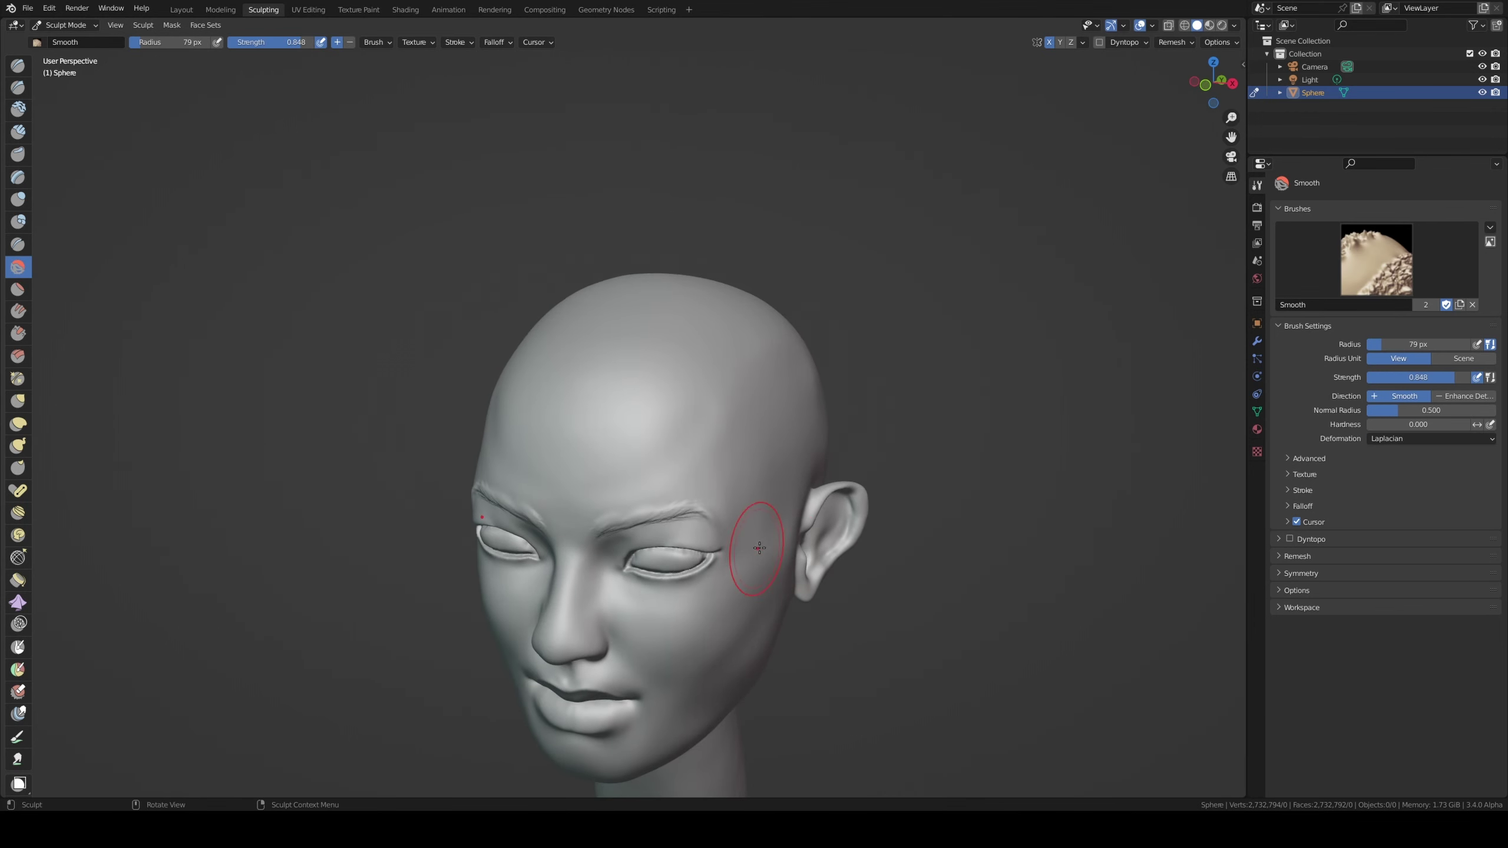
pyautogui.moveTo(759, 548)
pyautogui.mouseDown(button='middle')
pyautogui.moveTo(758, 488)
pyautogui.moveTo(623, 539)
pyautogui.moveTo(512, 463)
pyautogui.moveTo(396, 261)
pyautogui.mouseUp(button='middle')
pyautogui.press('g')
pyautogui.hotkey('ctrl', 's')
pyautogui.moveTo(460, 524)
pyautogui.keyDown('ctrl'); pyautogui.mouseDown(button='middle')
pyautogui.moveTo(438, 556)
pyautogui.moveTo(447, 539)
pyautogui.moveTo(621, 520)
pyautogui.moveTo(555, 618)
pyautogui.moveTo(632, 537)
pyautogui.moveTo(488, 499)
pyautogui.moveTo(649, 607)
pyautogui.mouseUp(button='middle'); pyautogui.keyUp('ctrl')
pyautogui.press('c')
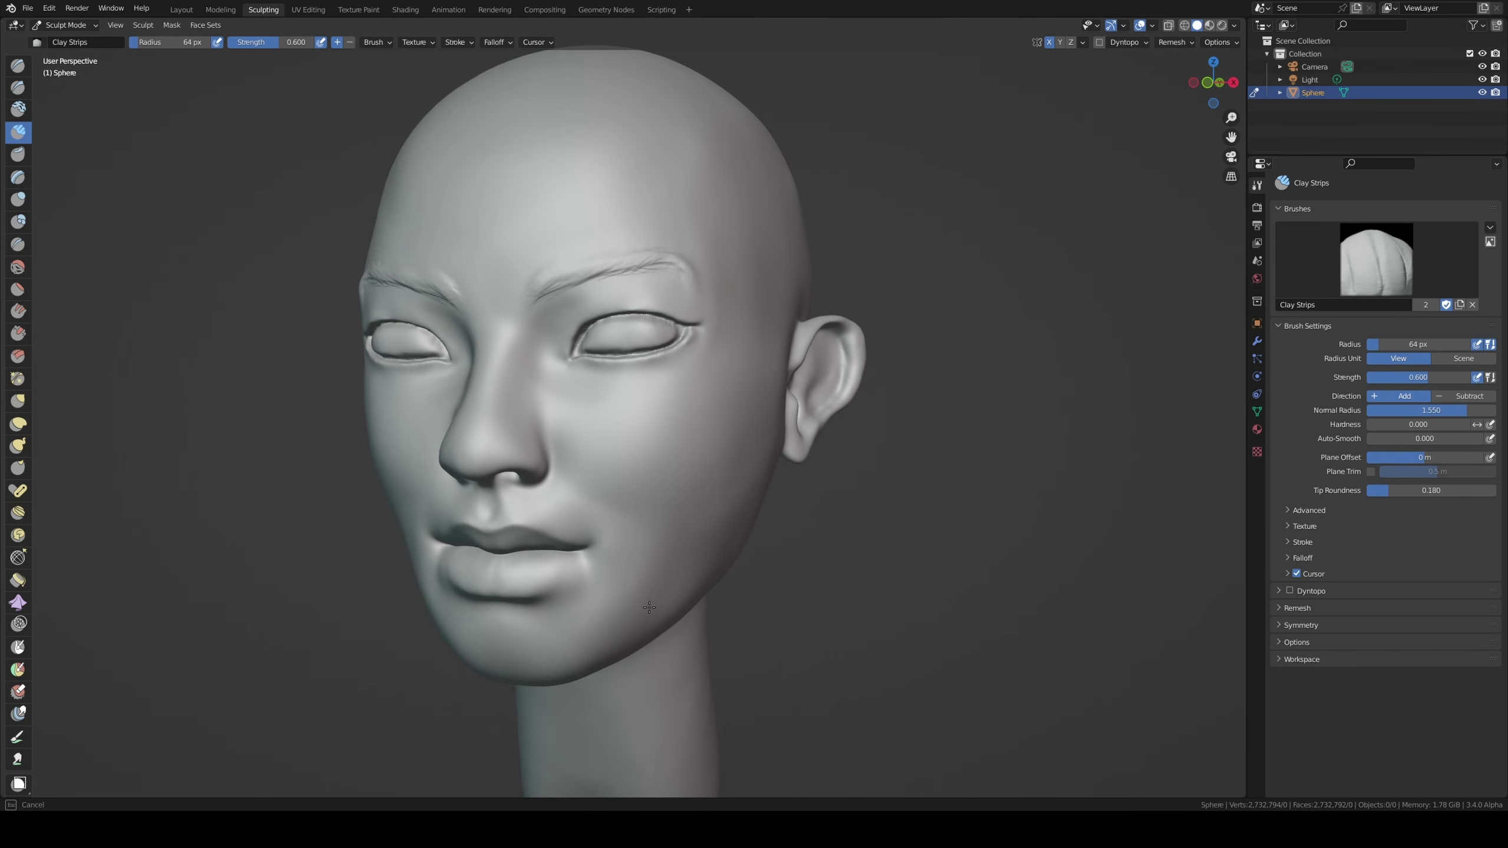
# - Carve deeper creases into the inner ear with the Draw Sharp brush
pyautogui.scroll(5, 892, 340)
pyautogui.moveTo(892, 340); pyautogui.dragTo(696, 376, button='middle')
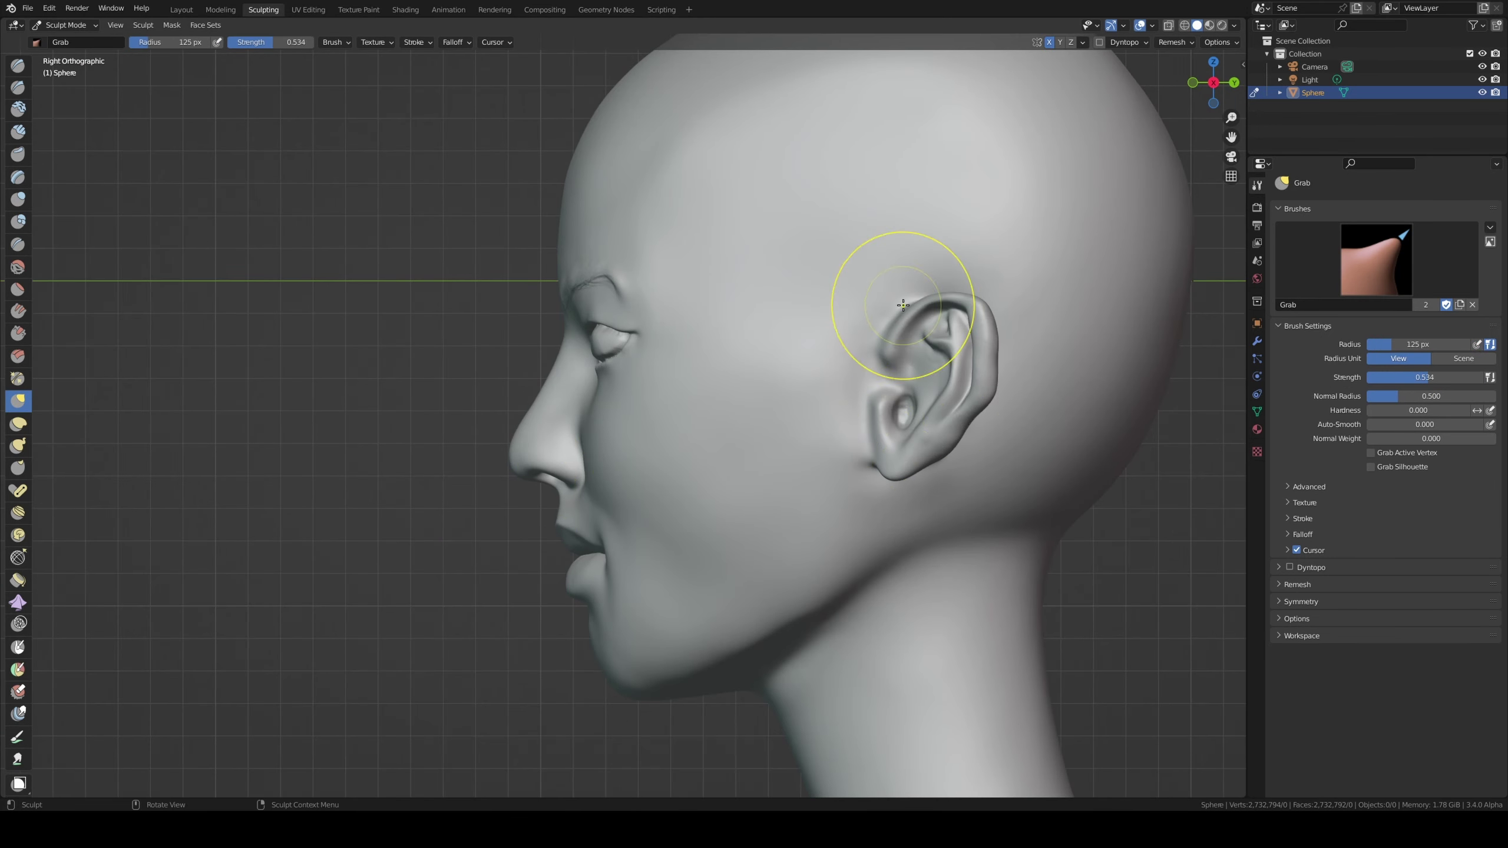
pyautogui.press('f')
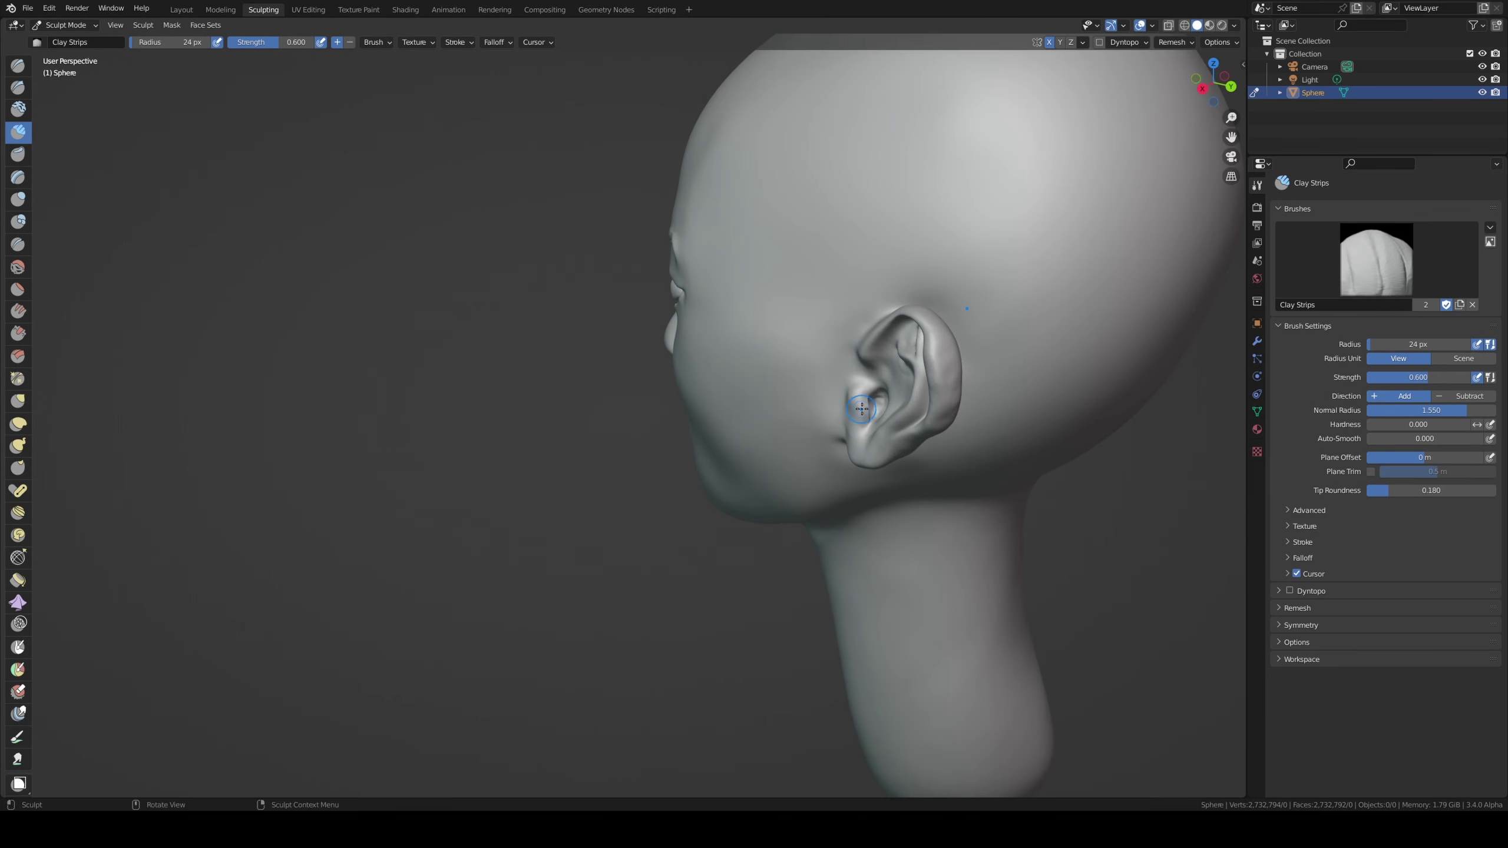
pyautogui.moveTo(861, 409); pyautogui.dragTo(896, 381, button='middle')
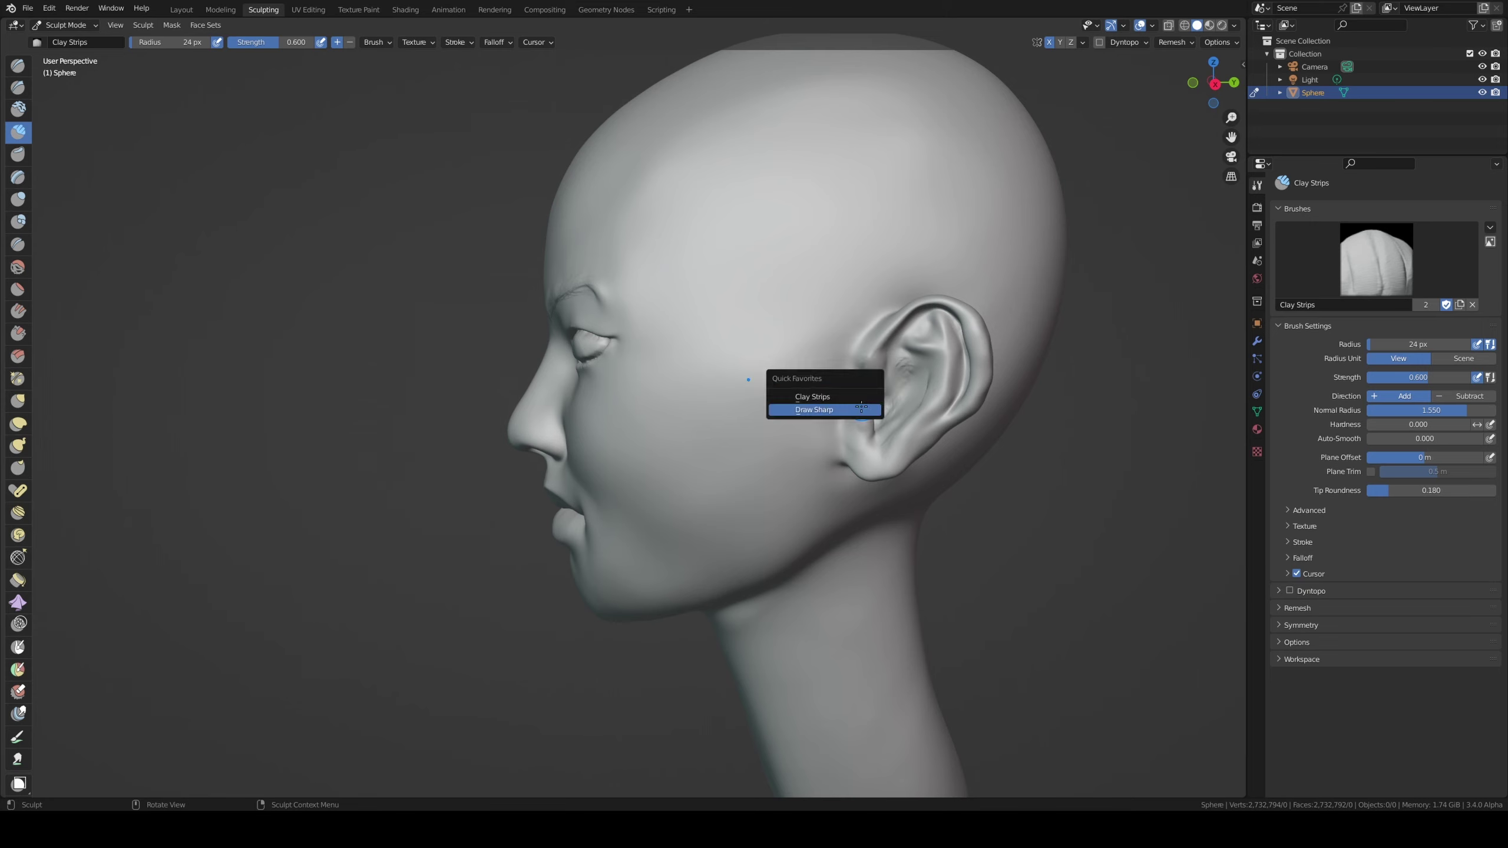
pyautogui.click(860, 409)
pyautogui.moveTo(861, 408); pyautogui.dragTo(883, 426, button='middle')
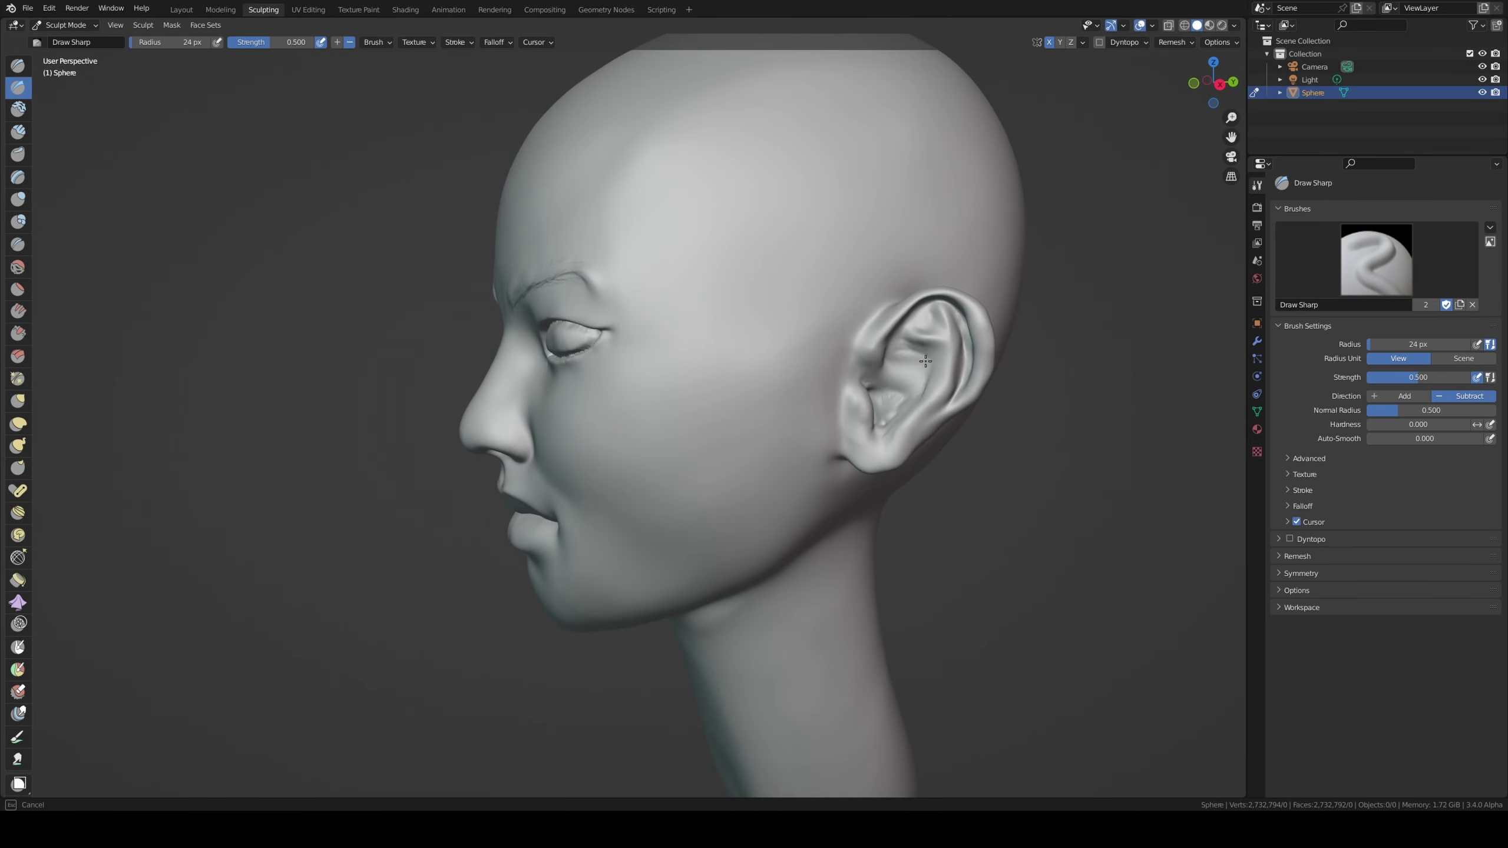
pyautogui.scroll(-3, 925, 362)
# - Adjust the ear shape with Grab from the side profile
pyautogui.moveTo(926, 361); pyautogui.dragTo(771, 416, button='middle')
pyautogui.press('g')
pyautogui.scroll(5, 582, 357)
pyautogui.moveTo(654, 386)
pyautogui.mouseDown(button='middle')
pyautogui.moveTo(582, 358)
pyautogui.moveTo(647, 384)
pyautogui.moveTo(615, 337)
pyautogui.moveTo(577, 383)
pyautogui.moveTo(454, 394)
pyautogui.moveTo(664, 386)
pyautogui.moveTo(491, 451)
pyautogui.mouseUp(button='middle')
pyautogui.scroll(4, 616, 337)
# - Build up the cheeks and brow ridges with Clay Strips from a three-quarter view
pyautogui.scroll(-5, 578, 382)
pyautogui.scroll(-3, 491, 450)
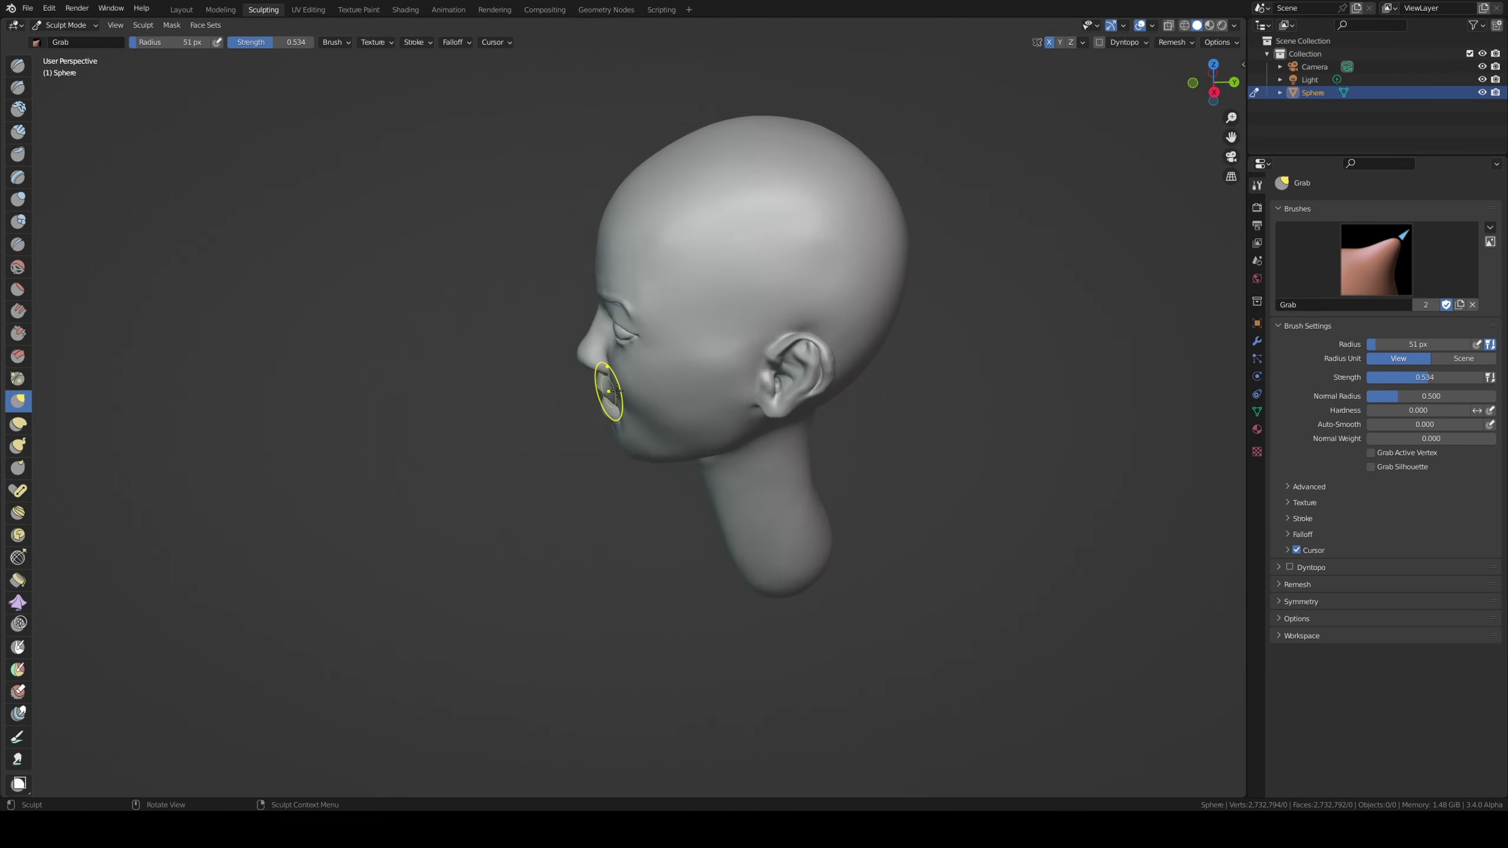
pyautogui.press('c')
pyautogui.moveTo(760, 336); pyautogui.dragTo(661, 390, button='middle')
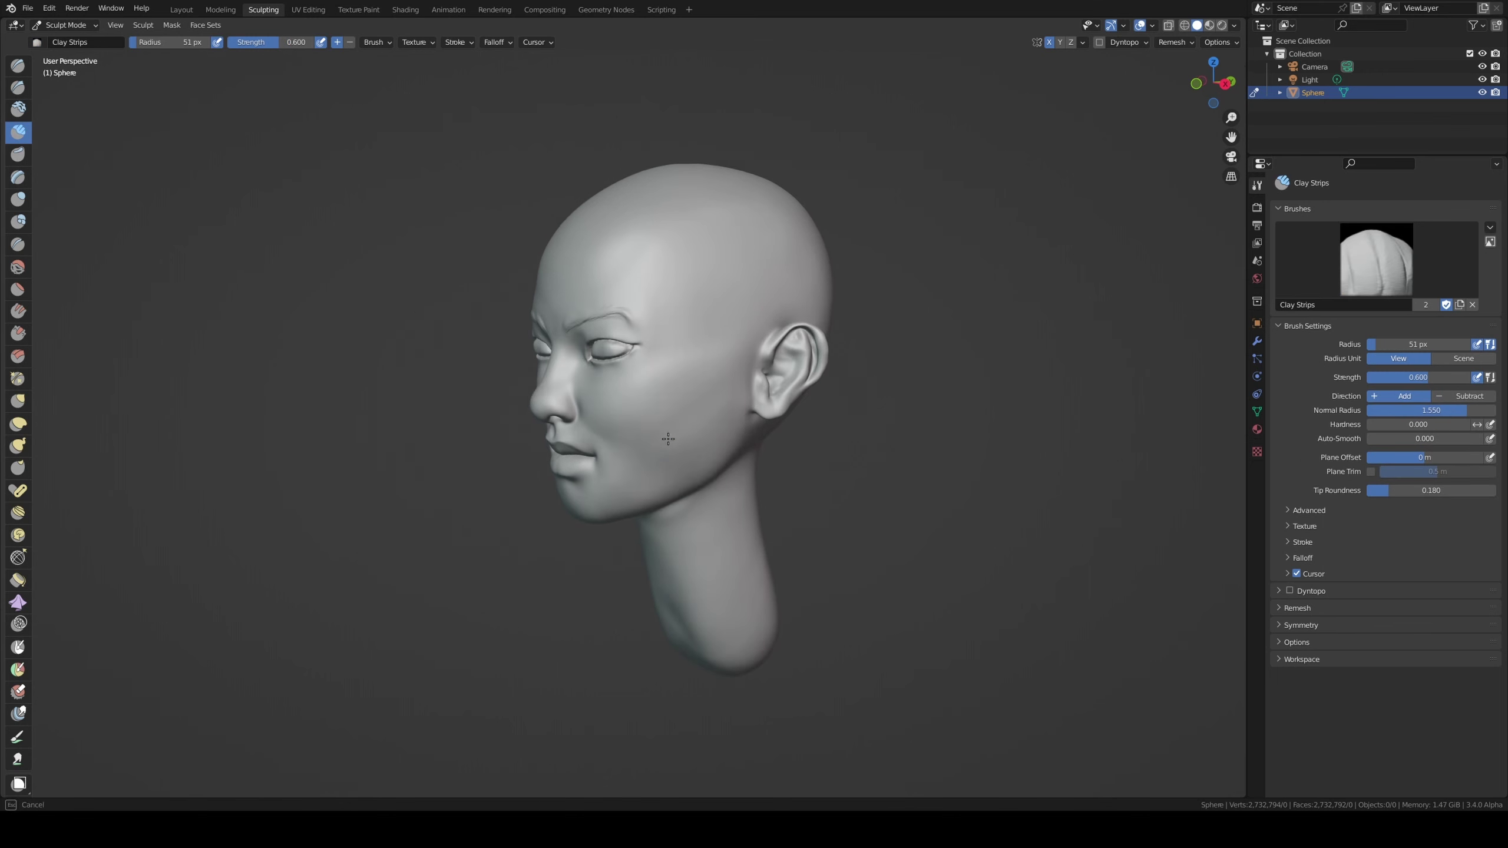
pyautogui.moveTo(717, 395)
pyautogui.mouseDown(button='middle')
pyautogui.moveTo(601, 338)
pyautogui.moveTo(606, 321)
pyautogui.mouseUp(button='middle')
# - Reshape the mouth profile with Grab, comparing both sides from front and top views
pyautogui.scroll(3, 606, 320)
pyautogui.press('g')
pyautogui.moveTo(548, 364)
pyautogui.mouseDown(button='middle')
pyautogui.moveTo(513, 363)
pyautogui.moveTo(599, 353)
pyautogui.moveTo(517, 447)
pyautogui.mouseUp(button='middle')
pyautogui.moveTo(488, 606); pyautogui.dragTo(397, 556, button='middle')
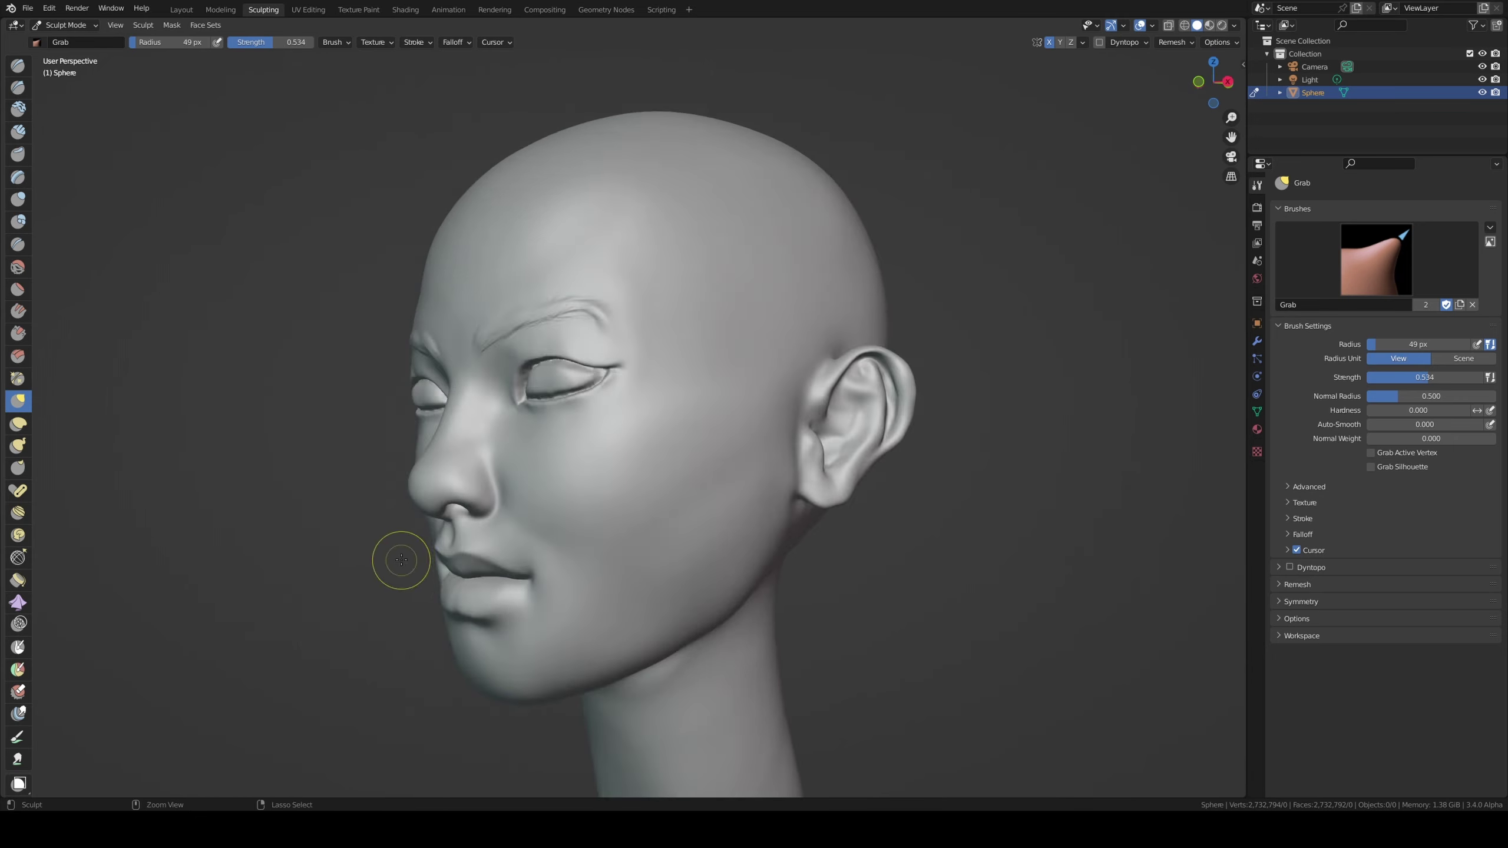
pyautogui.scroll(-2, 471, 522)
pyautogui.moveTo(471, 522)
pyautogui.mouseDown(button='middle')
pyautogui.moveTo(451, 511)
pyautogui.moveTo(478, 481)
pyautogui.moveTo(475, 499)
pyautogui.moveTo(505, 505)
pyautogui.moveTo(422, 499)
pyautogui.moveTo(469, 493)
pyautogui.moveTo(475, 517)
pyautogui.moveTo(614, 185)
pyautogui.mouseUp(button='middle')
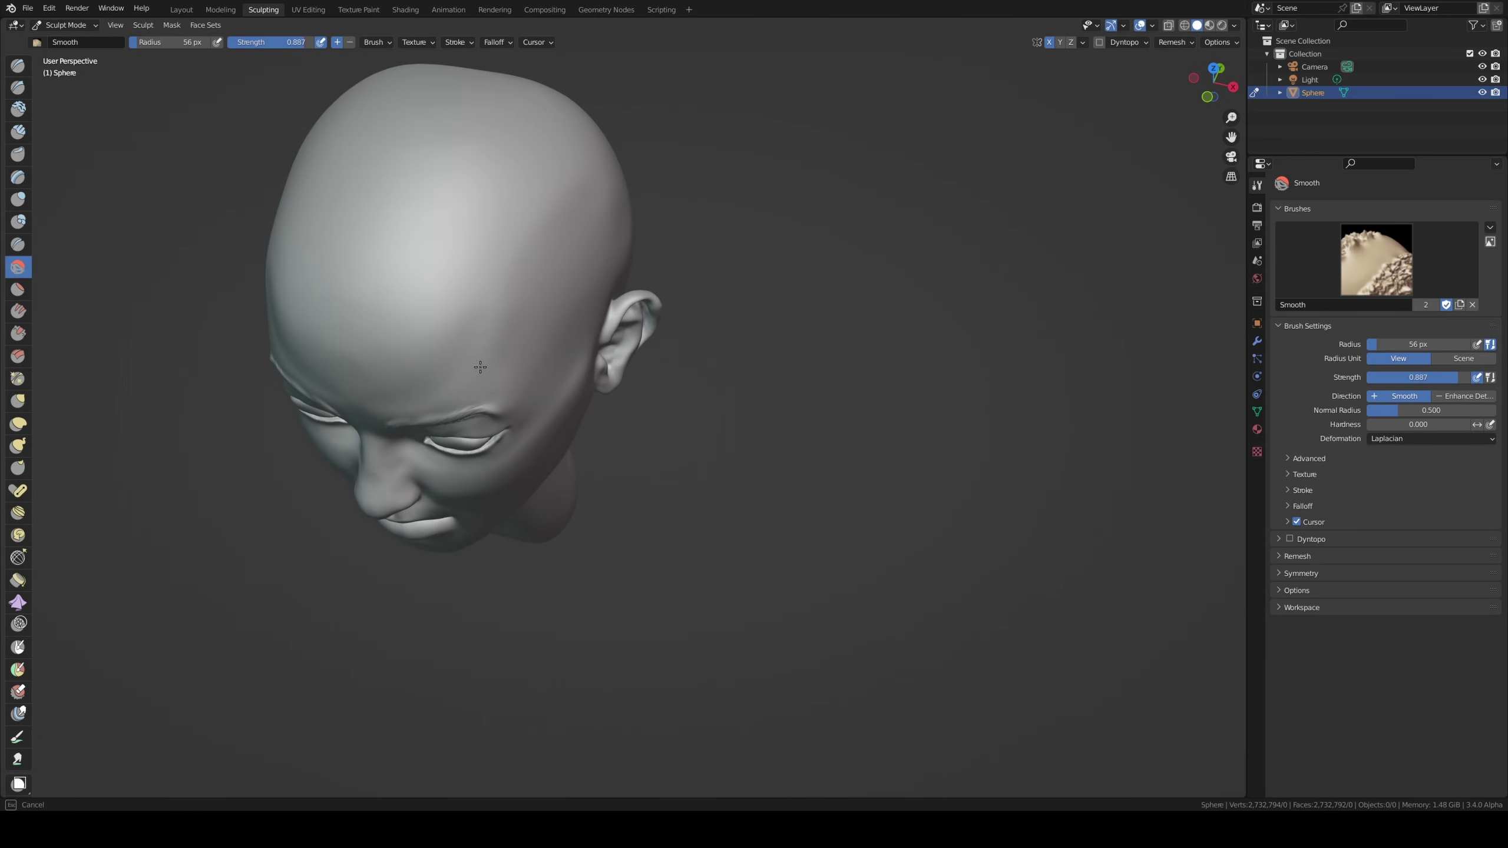
pyautogui.moveTo(480, 366)
pyautogui.mouseDown(button='middle')
pyautogui.moveTo(486, 309)
pyautogui.moveTo(558, 357)
pyautogui.moveTo(635, 467)
pyautogui.mouseUp(button='middle')
# - Pull the neck base outward with Grab and add muscle strokes down the neck with Clay Strips
pyautogui.press('g')
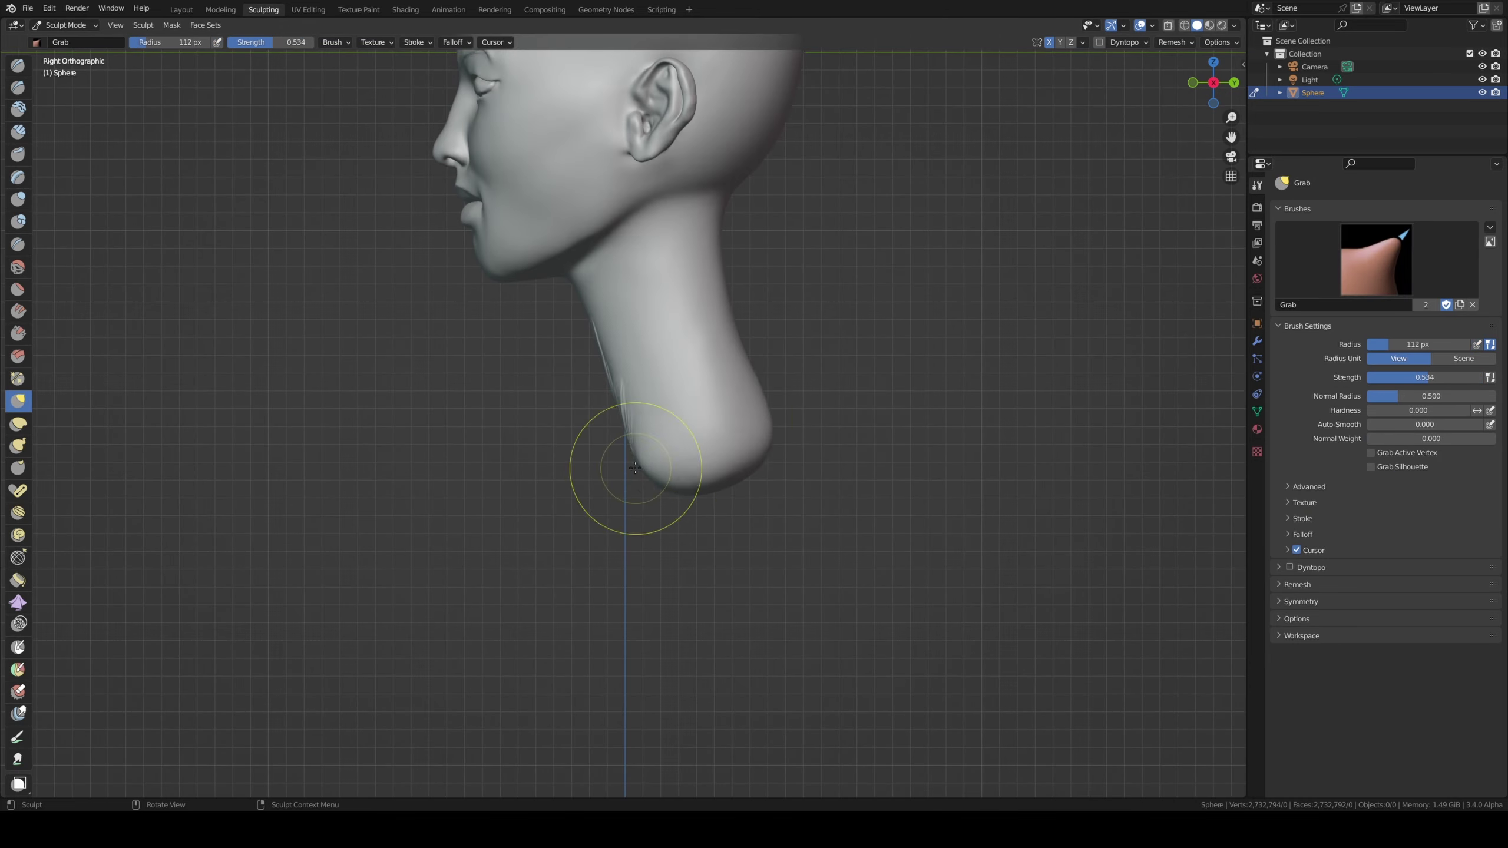
pyautogui.scroll(-2, 730, 325)
pyautogui.hotkey('shift', 'c')
pyautogui.moveTo(676, 374); pyautogui.dragTo(632, 450, button='middle')
pyautogui.press('g')
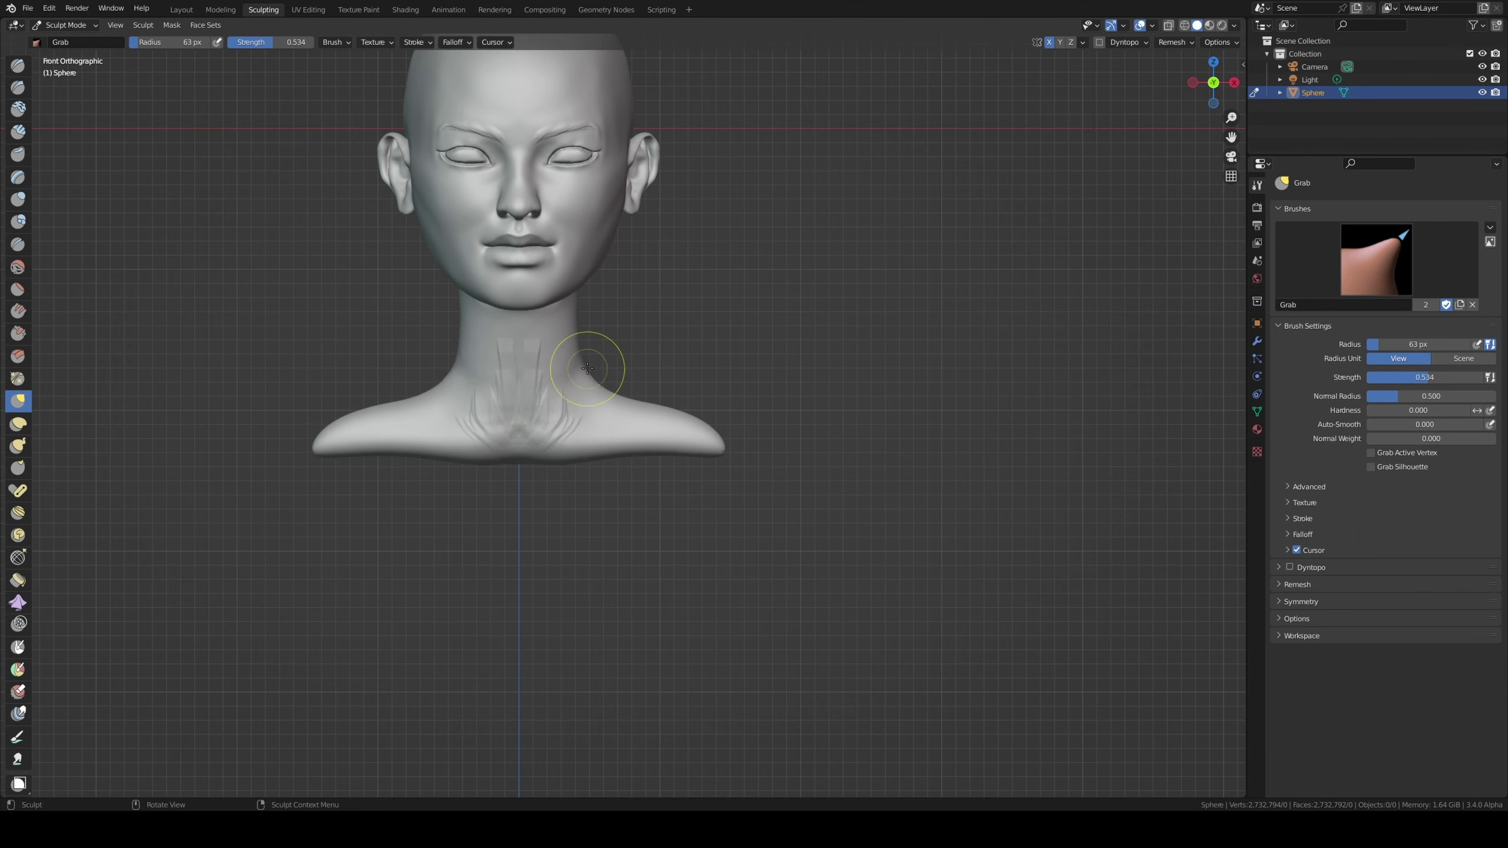
pyautogui.click(514, 400)
pyautogui.moveTo(505, 380)
pyautogui.mouseDown(button='middle')
pyautogui.moveTo(530, 429)
pyautogui.moveTo(594, 385)
pyautogui.moveTo(558, 416)
pyautogui.mouseUp(button='middle')
pyautogui.moveTo(600, 261); pyautogui.dragTo(572, 359)
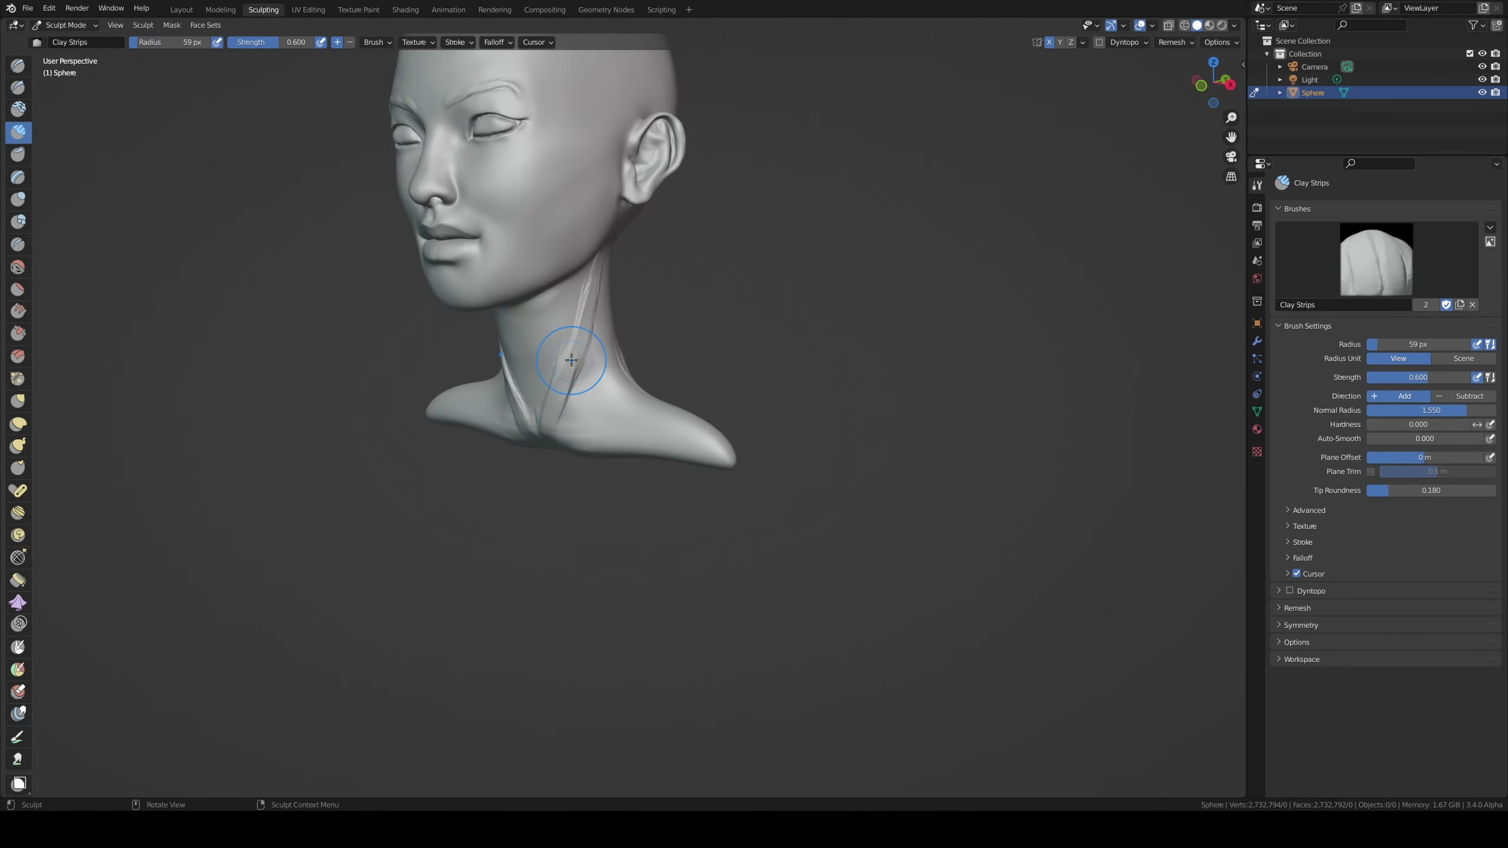
pyautogui.moveTo(571, 360); pyautogui.dragTo(649, 302, button='middle')
pyautogui.moveTo(541, 459)
pyautogui.mouseDown(button='middle')
pyautogui.moveTo(555, 472)
pyautogui.moveTo(497, 454)
pyautogui.moveTo(570, 410)
pyautogui.moveTo(523, 437)
pyautogui.moveTo(627, 433)
pyautogui.moveTo(593, 412)
pyautogui.moveTo(730, 443)
pyautogui.moveTo(552, 314)
pyautogui.mouseUp(button='middle')
# - Define neck muscles with Draw Sharp and Clay Strips, then slim the neck with Grab
pyautogui.press('f')
pyautogui.press('c')
pyautogui.press('g')
pyautogui.scroll(2, 730, 443)
pyautogui.scroll(-2, 680, 398)
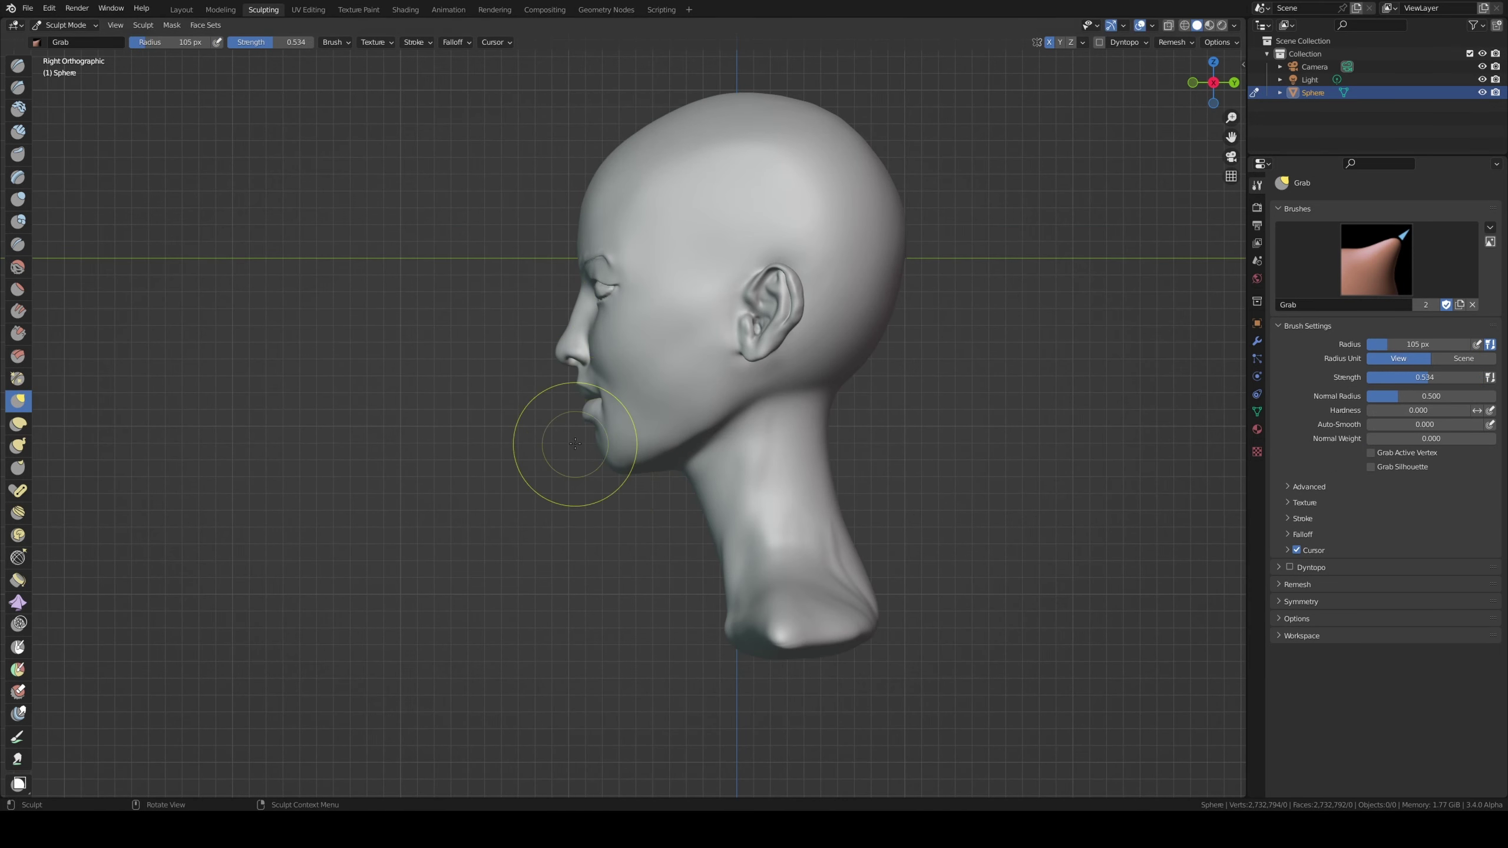
pyautogui.moveTo(575, 443)
pyautogui.mouseDown(button='middle')
pyautogui.moveTo(616, 431)
pyautogui.moveTo(579, 380)
pyautogui.moveTo(664, 370)
pyautogui.moveTo(609, 395)
pyautogui.mouseUp(button='middle')
pyautogui.scroll(3, 570, 379)
pyautogui.scroll(2, 561, 371)
pyautogui.scroll(-3, 561, 371)
# - Enlarge the Grab brush and pull the lips and chin into a softer, smiling profile
pyautogui.press('f')
pyautogui.click(730, 494)
pyautogui.moveTo(730, 494); pyautogui.dragTo(648, 472, button='middle')
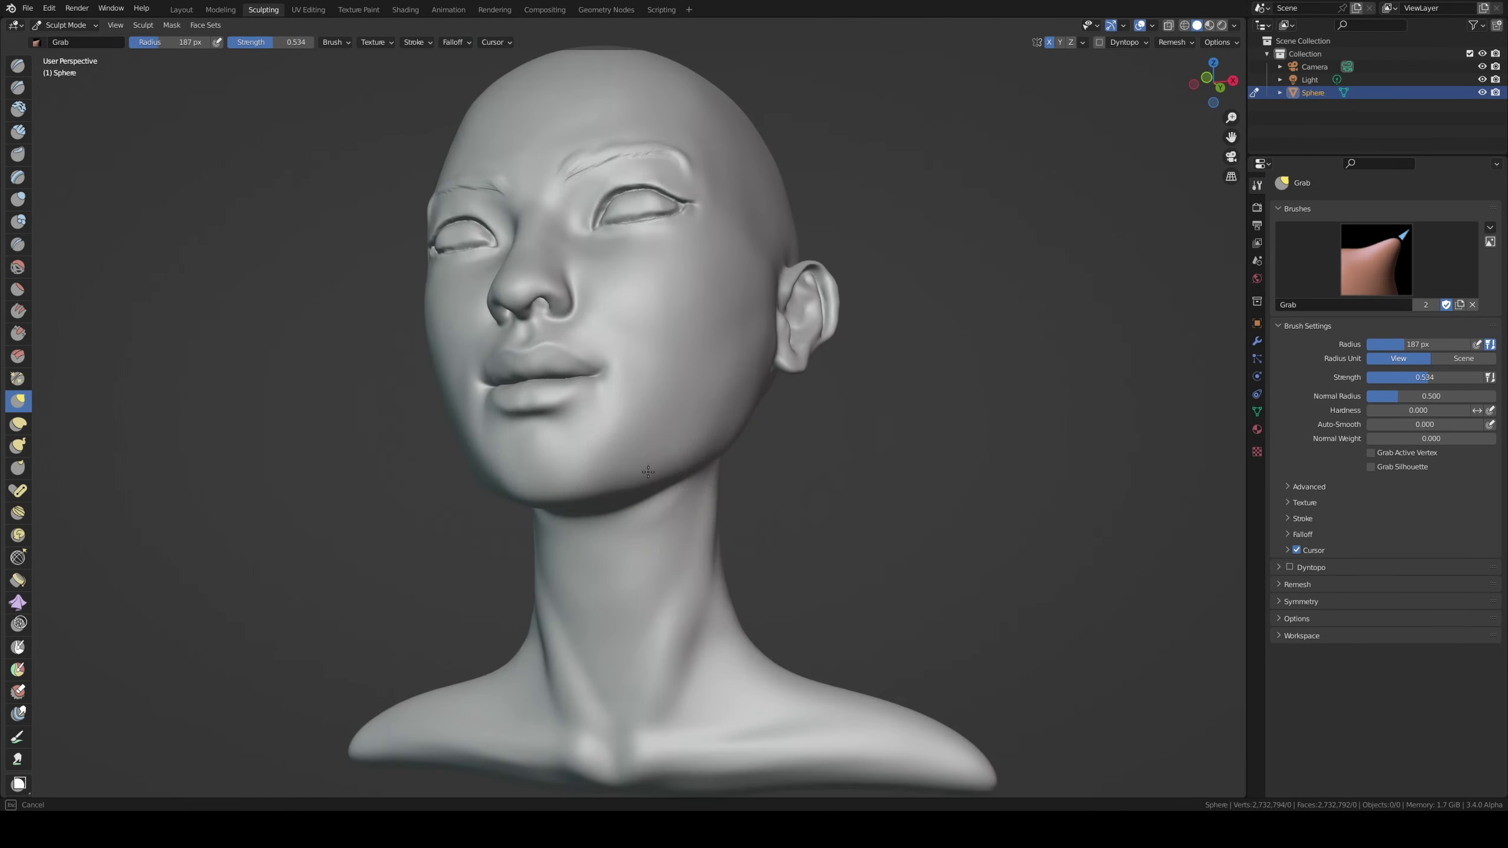
pyautogui.moveTo(753, 390)
pyautogui.mouseDown(button='middle')
pyautogui.moveTo(610, 311)
pyautogui.moveTo(740, 269)
pyautogui.moveTo(672, 425)
pyautogui.mouseUp(button='middle')
pyautogui.scroll(3, 611, 311)
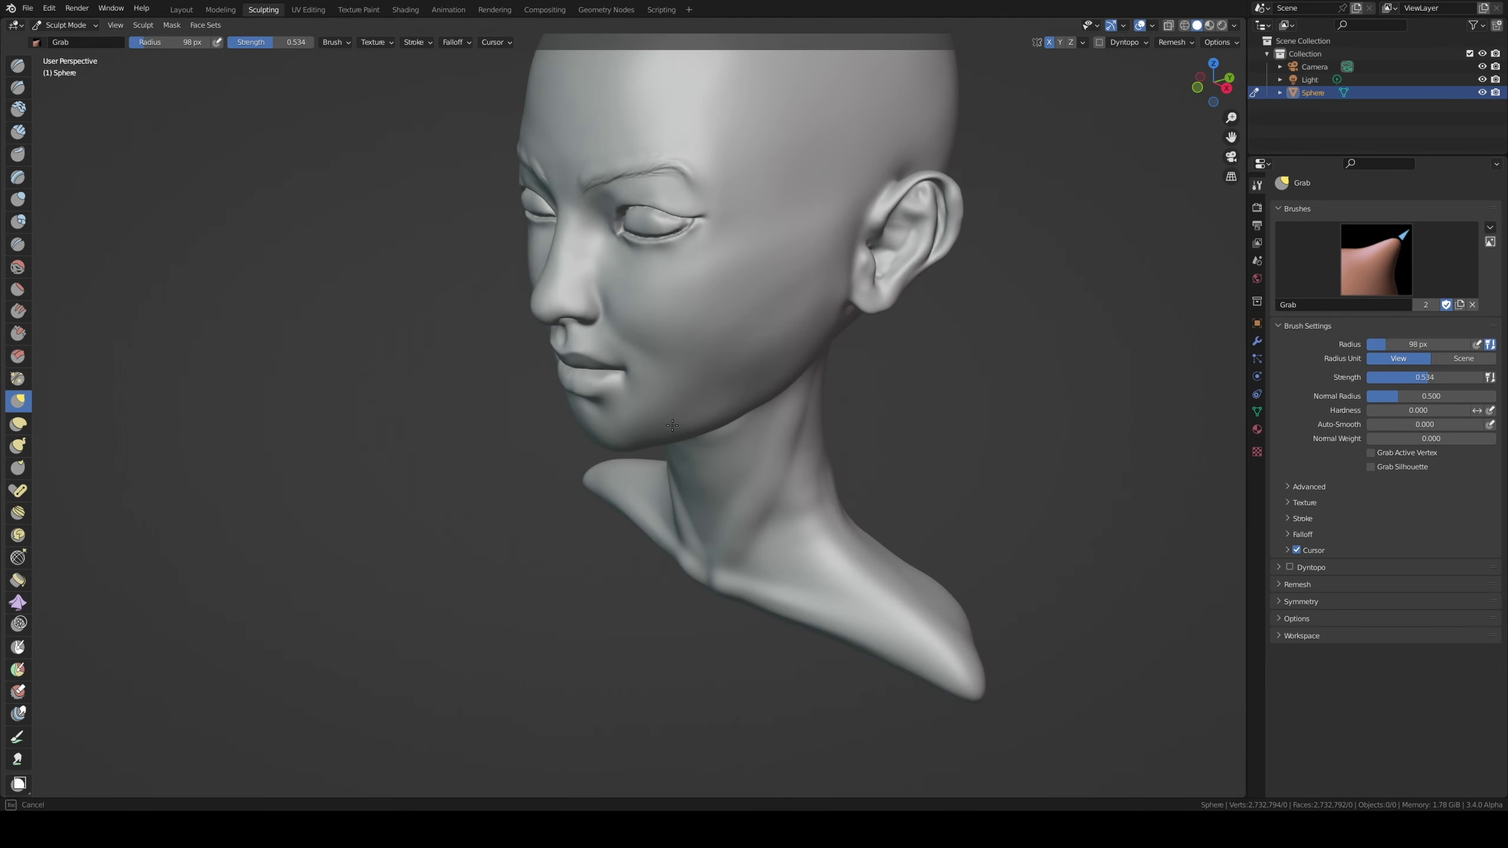
# - Preview the head with red clay, orange, chrome, zebra and toon matcaps, then return to grey clay
pyautogui.click(1239, 28)
pyautogui.click(1228, 202)
pyautogui.click(1238, 28)
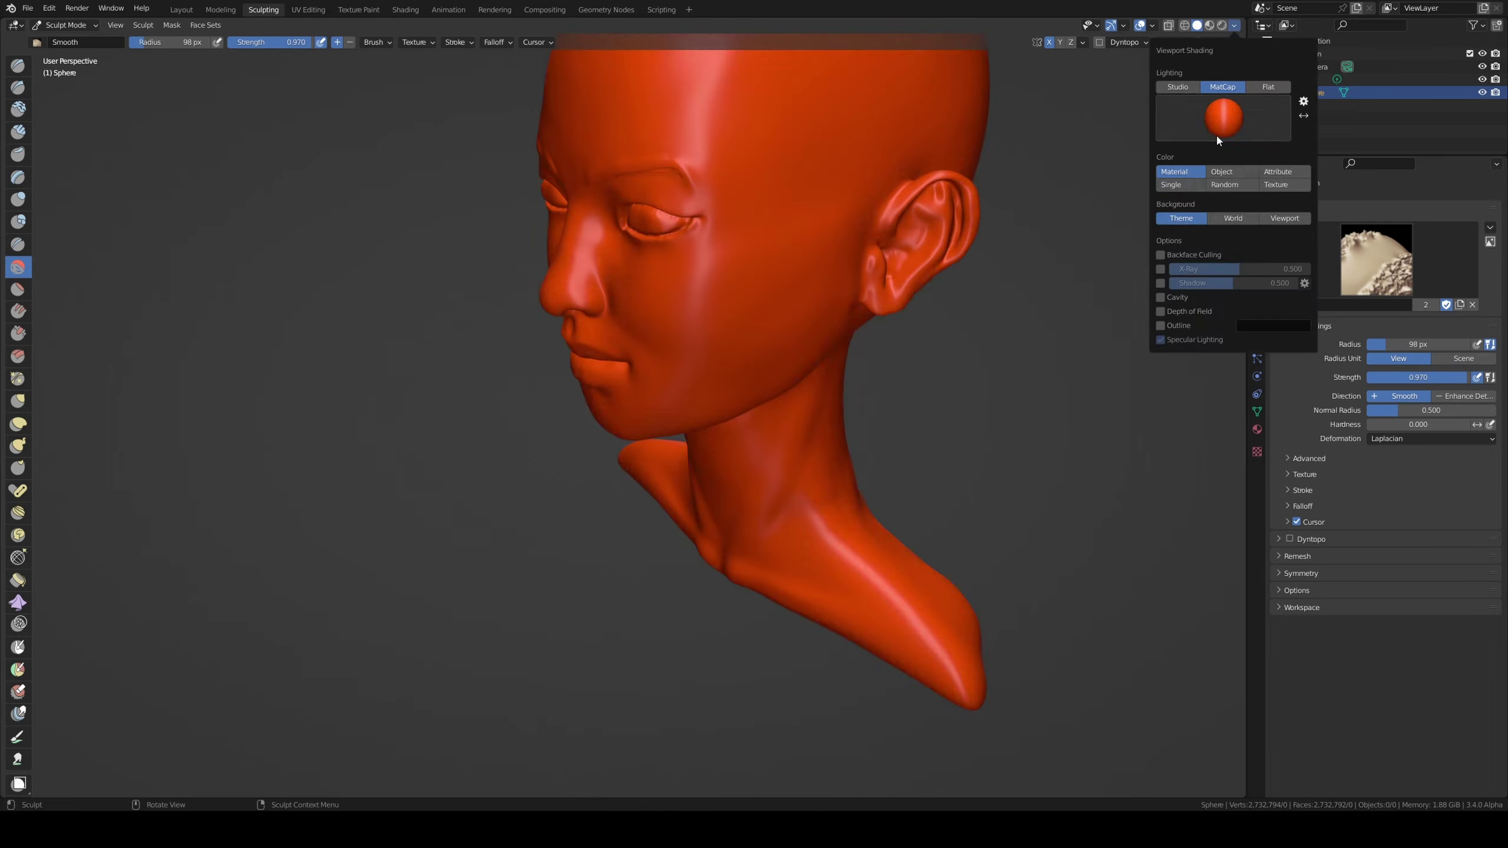
pyautogui.click(1228, 202)
pyautogui.click(1235, 25)
pyautogui.click(1228, 202)
pyautogui.click(1228, 202)
pyautogui.scroll(-2, 747, 324)
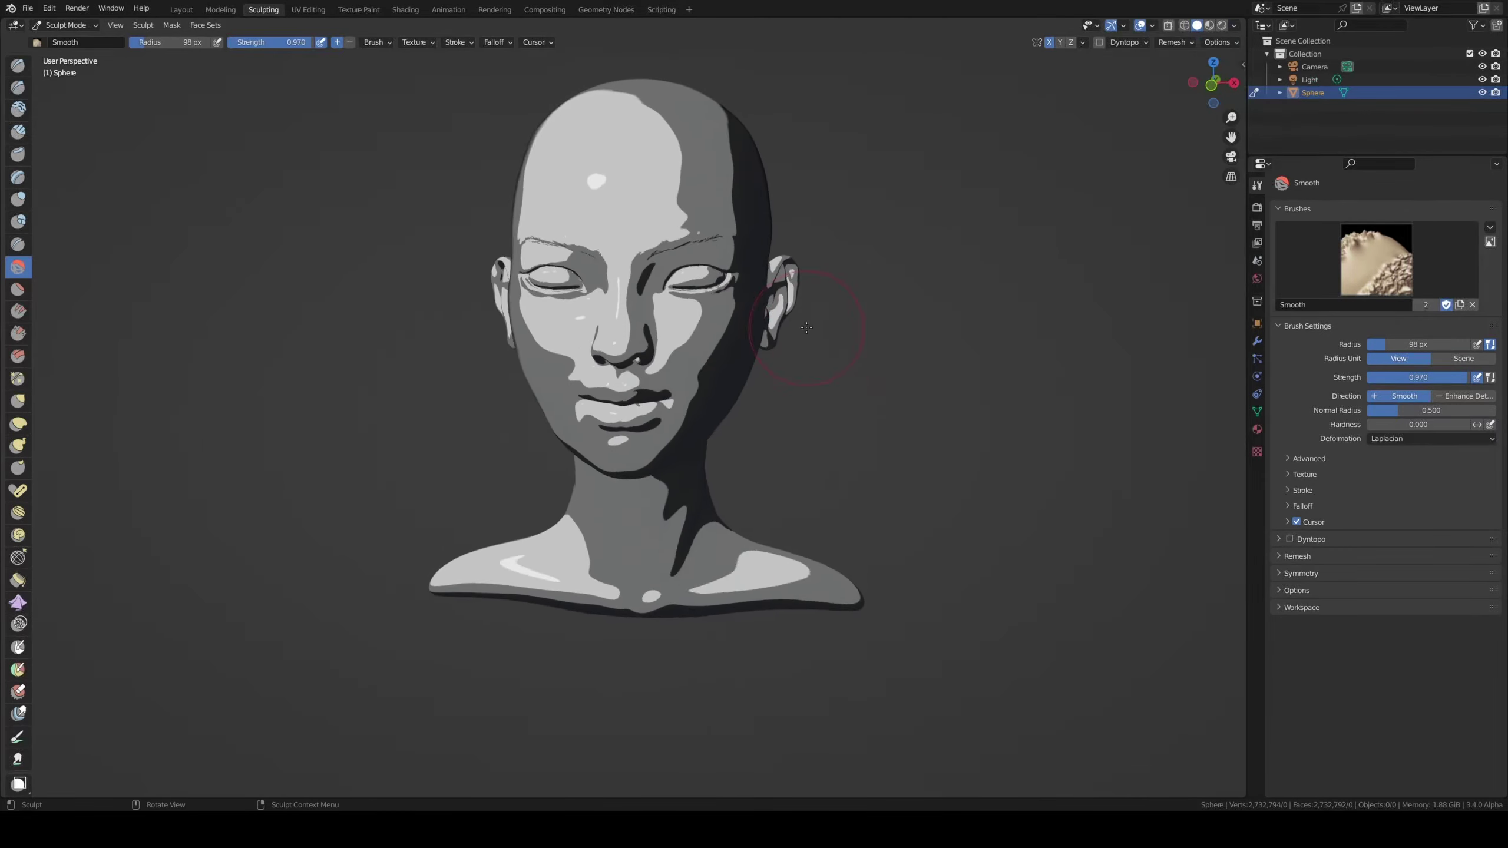
pyautogui.click(1235, 24)
pyautogui.click(1229, 202)
# - Lower the brush strength and build up the cheek with a Clay brush stroke
pyautogui.moveTo(742, 357)
pyautogui.mouseDown(button='middle')
pyautogui.moveTo(806, 384)
pyautogui.moveTo(706, 397)
pyautogui.moveTo(768, 321)
pyautogui.moveTo(806, 346)
pyautogui.mouseUp(button='middle')
pyautogui.scroll(4, 806, 385)
pyautogui.hotkey('shift', 'f')
pyautogui.click(706, 398)
pyautogui.scroll(-2, 707, 398)
pyautogui.press('c')
pyautogui.moveTo(806, 346); pyautogui.dragTo(751, 376)
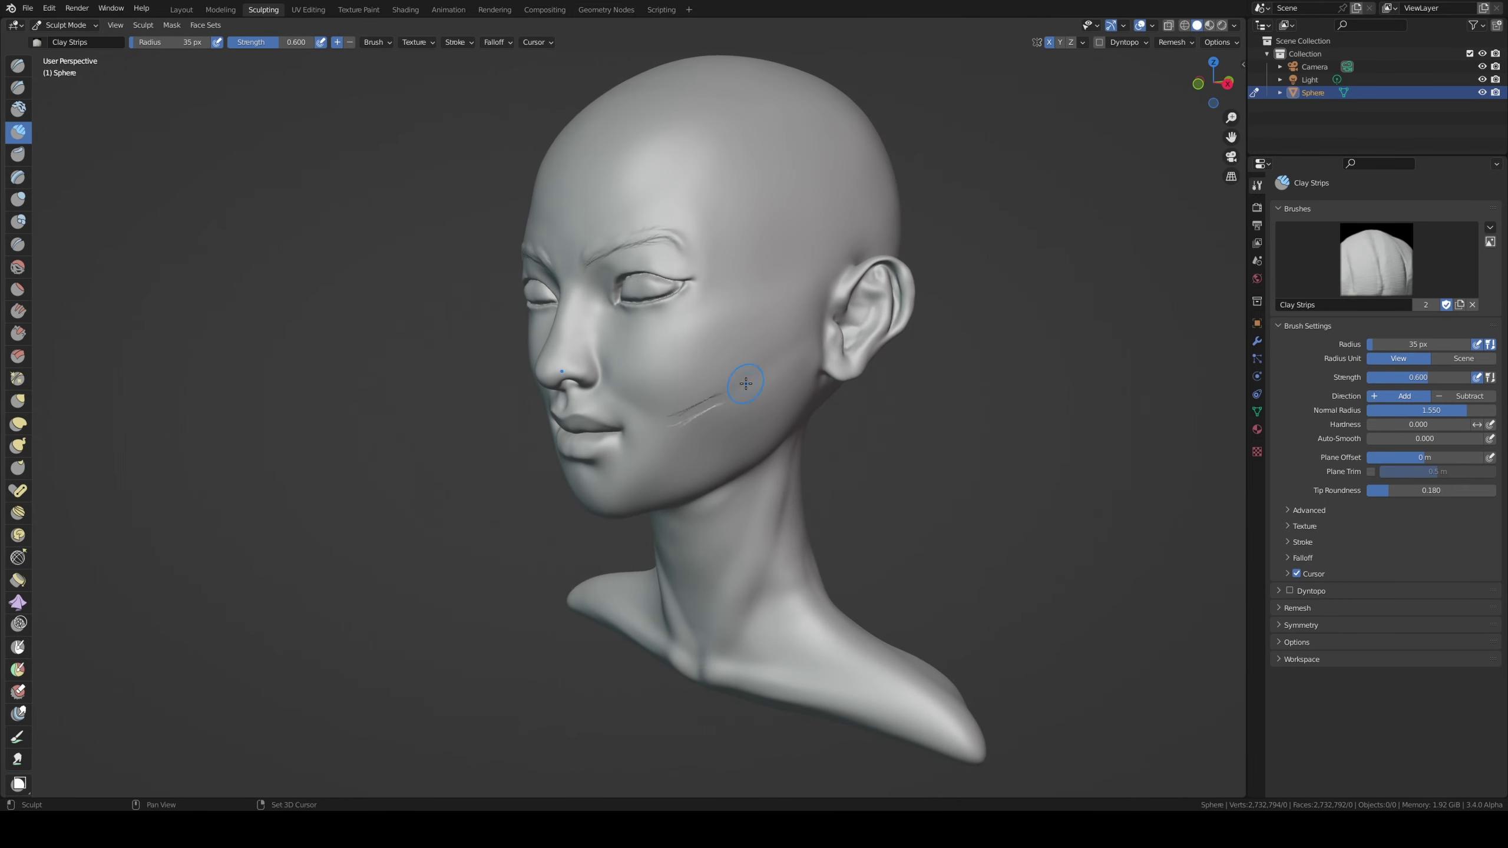
# - Switch to the Grab brush and bring the head to a front view
pyautogui.moveTo(690, 418); pyautogui.dragTo(635, 325, button='middle')
pyautogui.scroll(5, 635, 325)
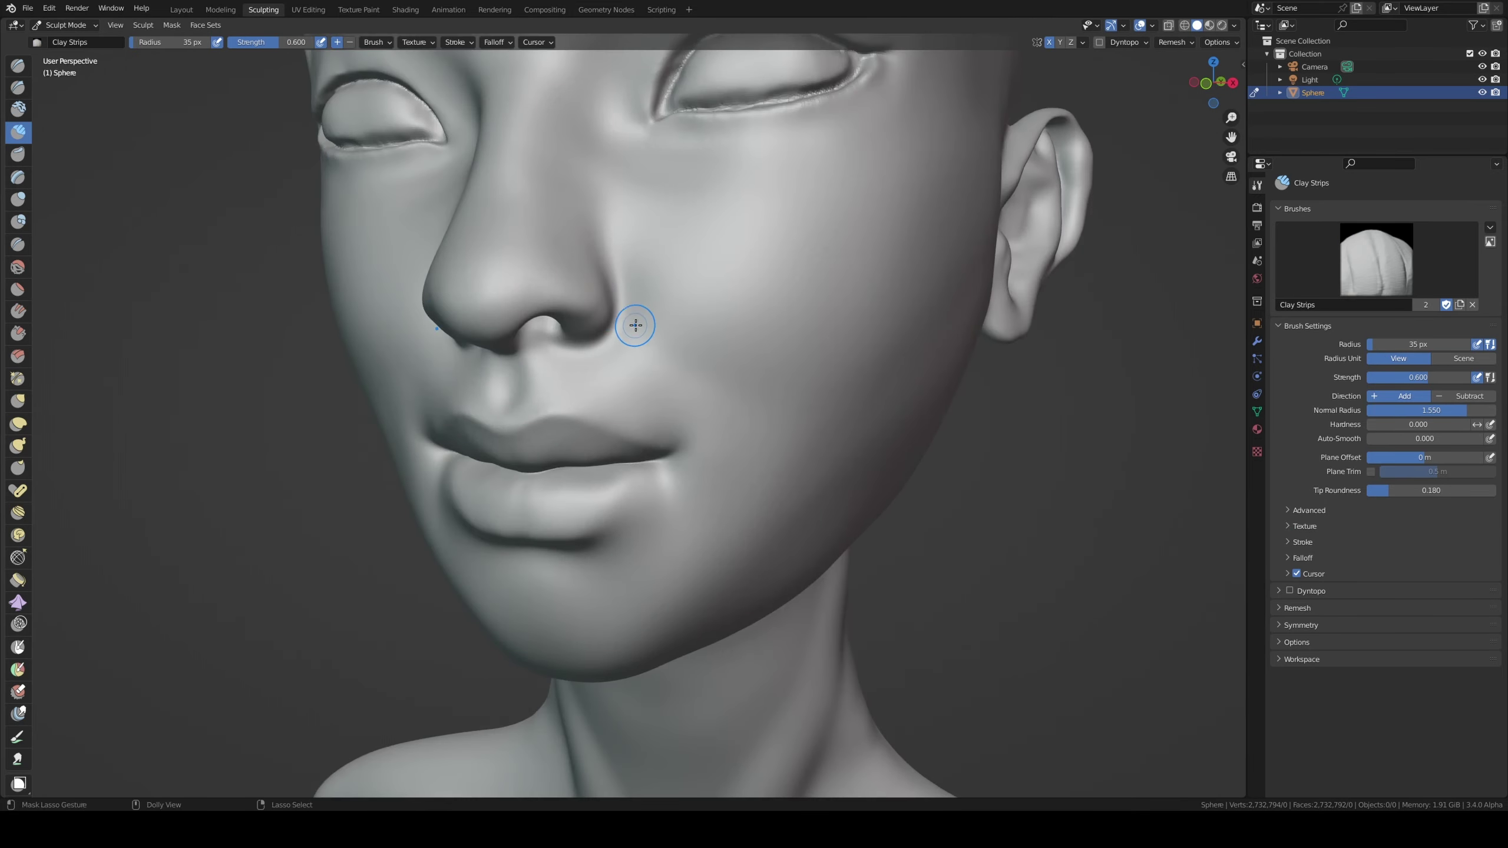
pyautogui.scroll(-5, 513, 282)
pyautogui.press('g')
pyautogui.scroll(3, 532, 327)
pyautogui.moveTo(532, 327); pyautogui.dragTo(539, 296, button='middle')
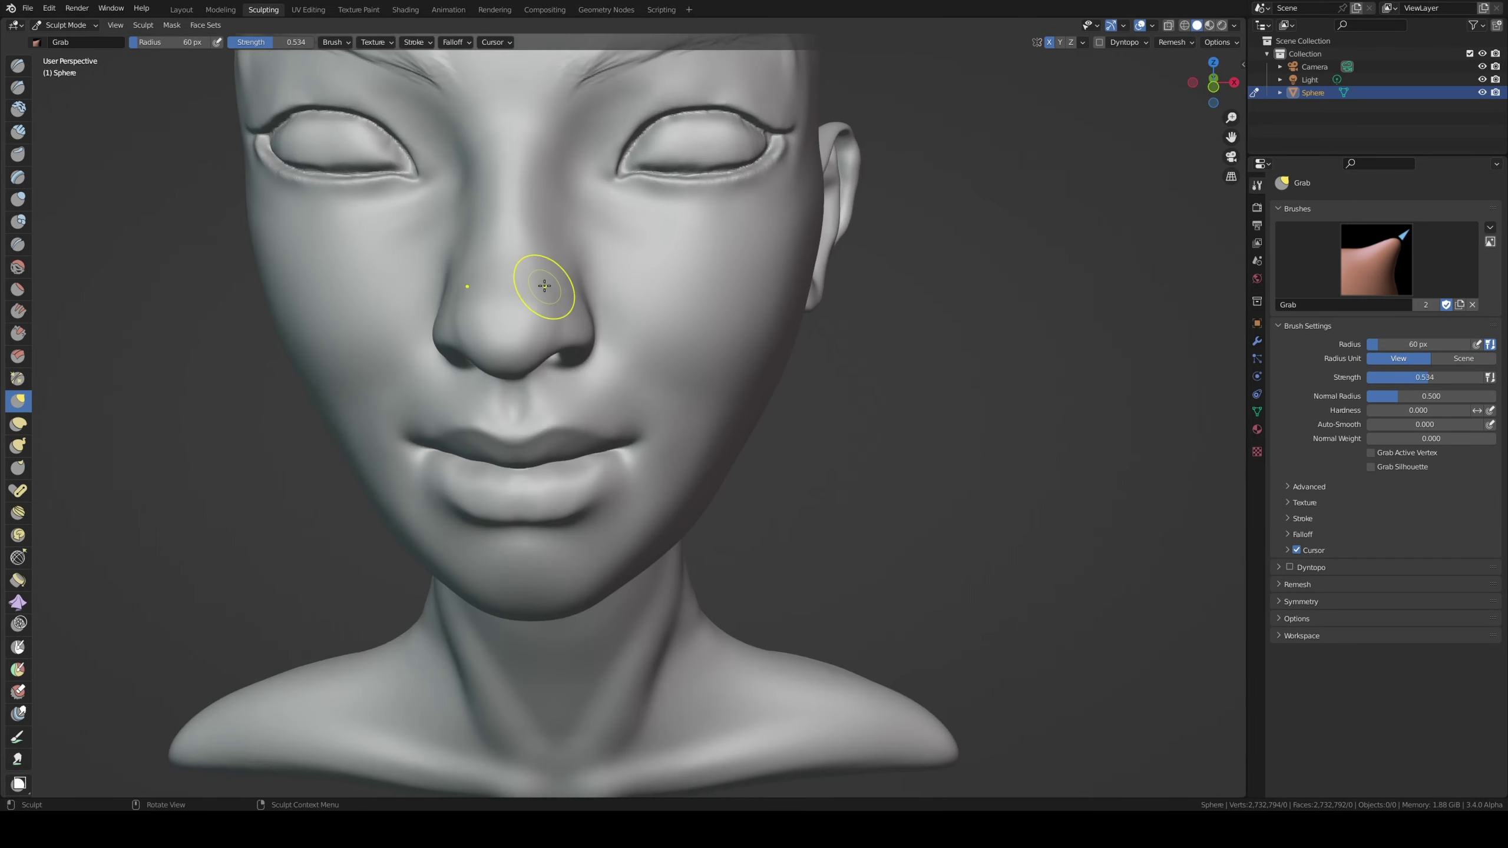
pyautogui.scroll(-2, 594, 354)
# - Shrink the Grab brush radius, face the head front-on, and return to the Layout workspace
pyautogui.scroll(-1, 593, 355)
pyautogui.moveTo(594, 355)
pyautogui.mouseDown(button='middle')
pyautogui.moveTo(635, 356)
pyautogui.moveTo(593, 464)
pyautogui.mouseUp(button='middle')
pyautogui.press('f')
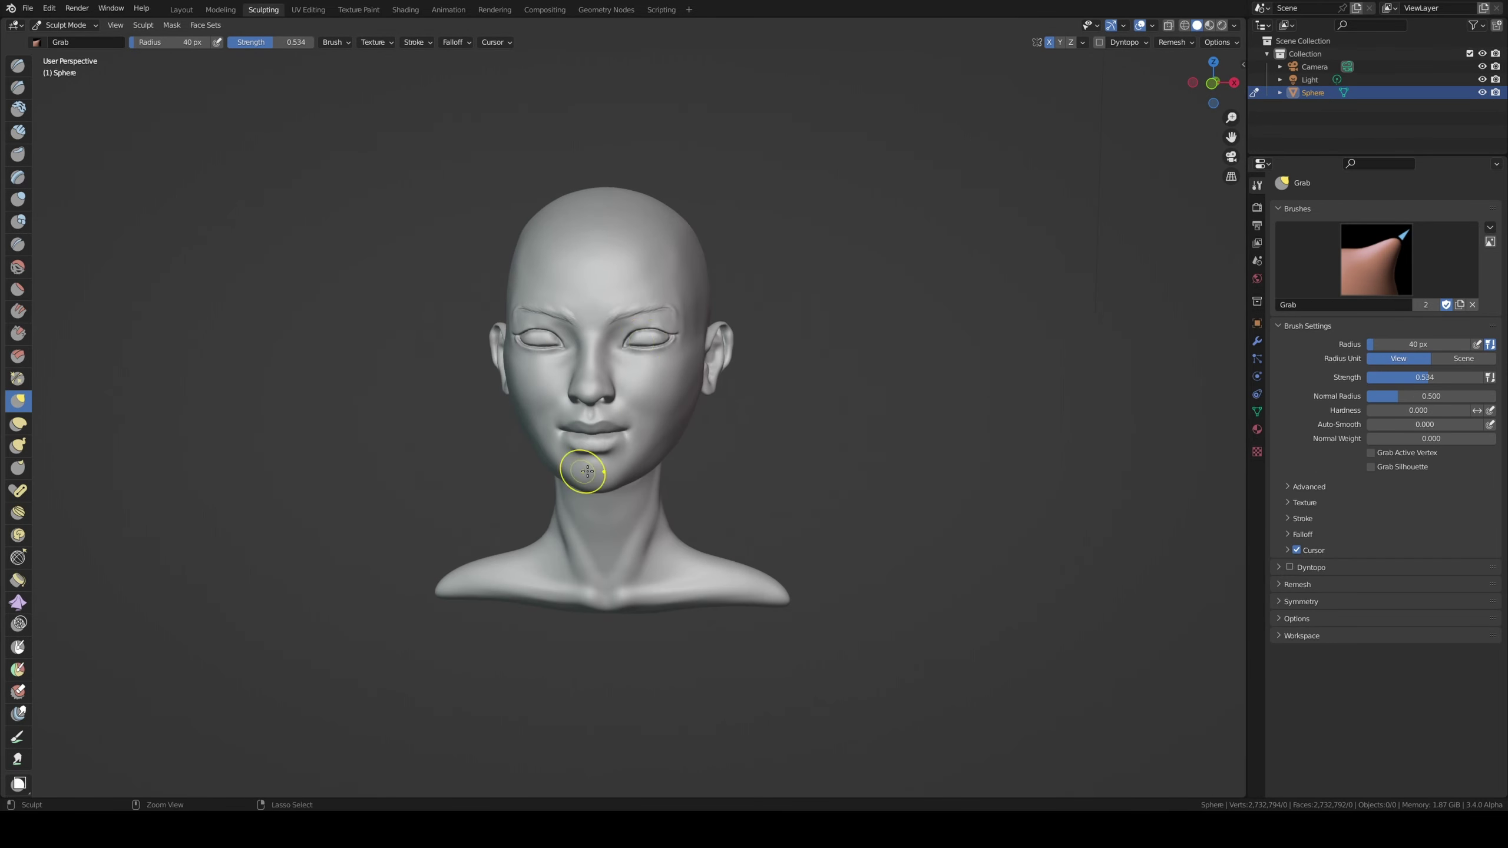
pyautogui.click(606, 472)
pyautogui.moveTo(687, 426)
pyautogui.mouseDown(button='middle')
pyautogui.moveTo(689, 440)
pyautogui.moveTo(523, 461)
pyautogui.mouseUp(button='middle')
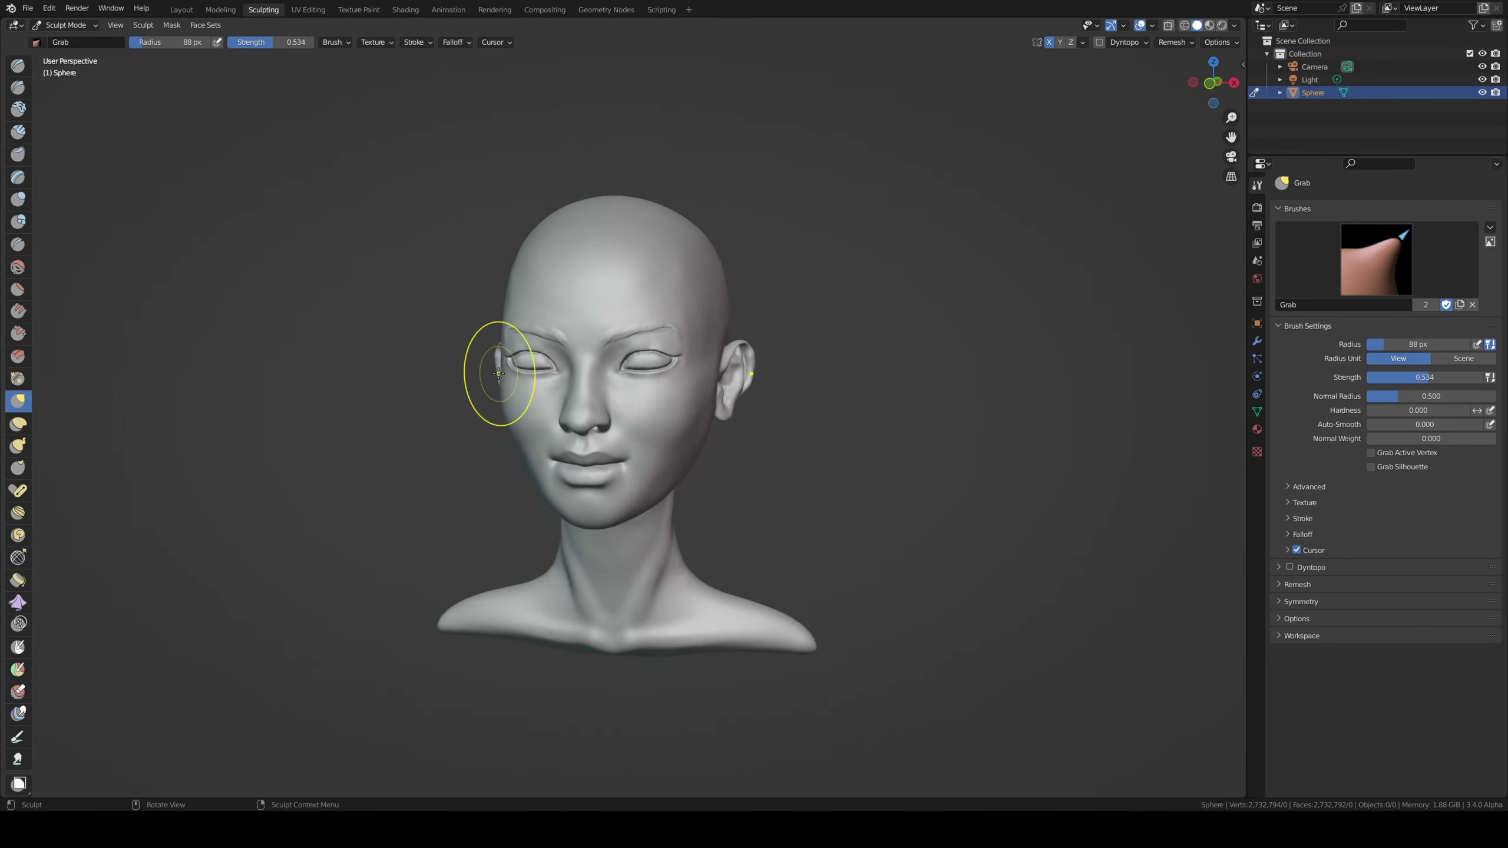
pyautogui.moveTo(480, 394)
pyautogui.mouseDown(button='middle')
pyautogui.moveTo(534, 392)
pyautogui.moveTo(487, 380)
pyautogui.mouseUp(button='middle')
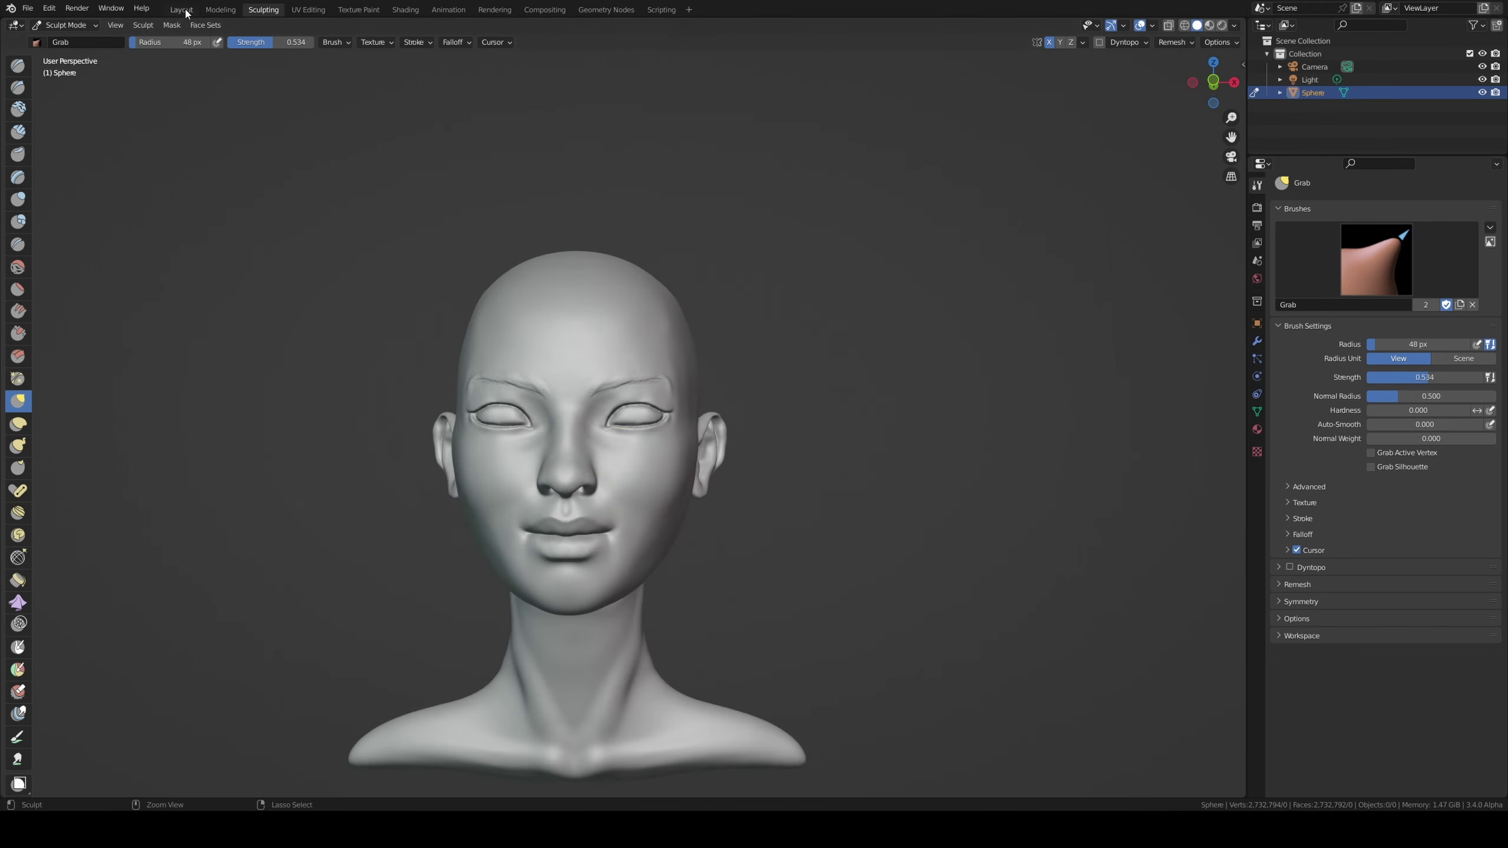
pyautogui.click(181, 9)
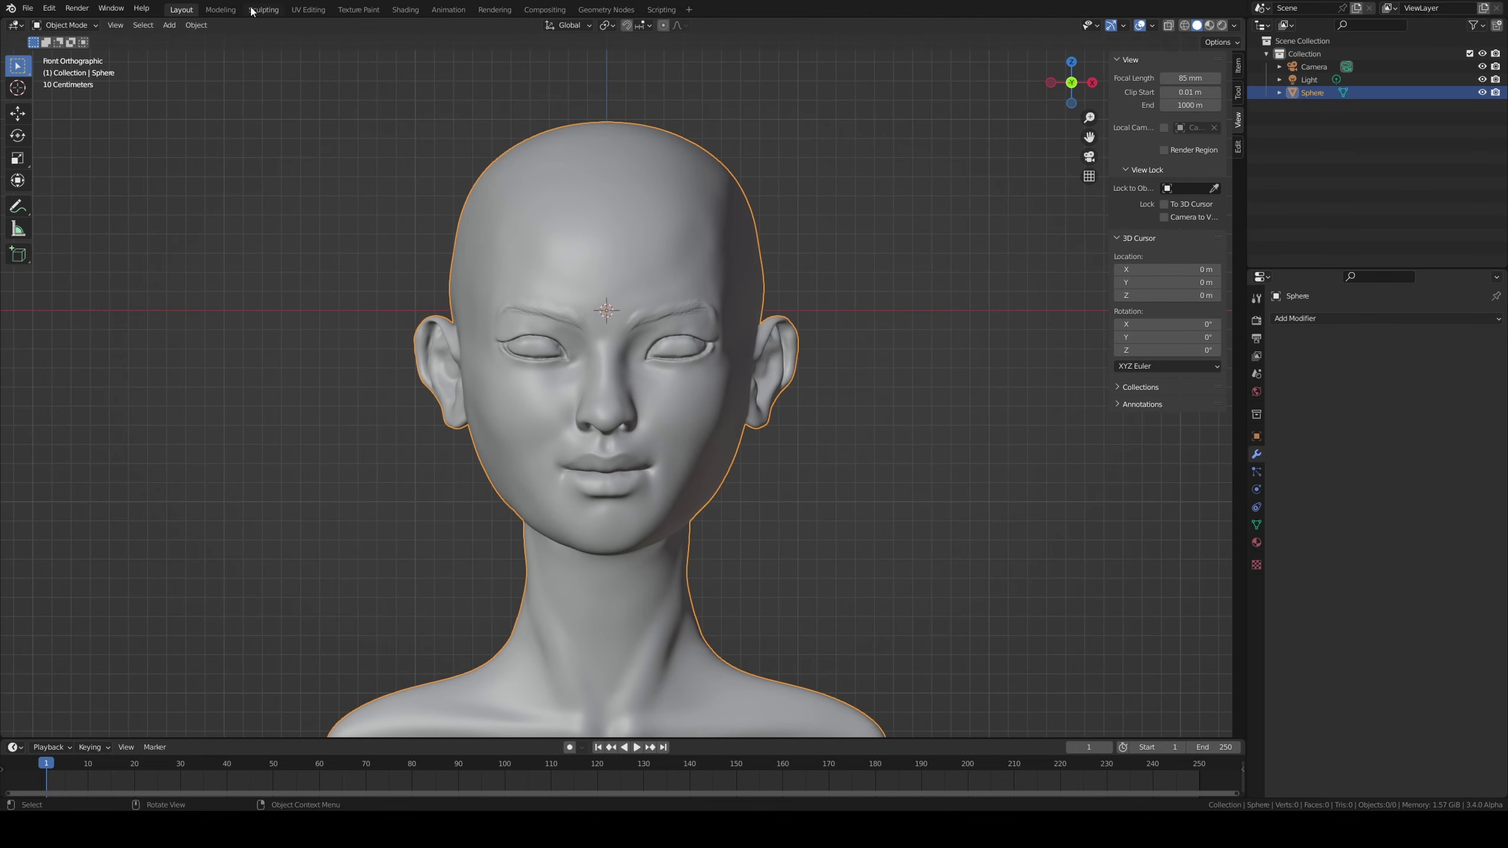
# - Set the viewport shading background to a custom pink Viewport colour
pyautogui.click(1238, 119)
pyautogui.scroll(3, 599, 331)
pyautogui.moveTo(600, 332)
pyautogui.mouseDown(button='middle')
pyautogui.moveTo(605, 498)
pyautogui.moveTo(690, 509)
pyautogui.moveTo(734, 428)
pyautogui.moveTo(677, 479)
pyautogui.mouseUp(button='middle')
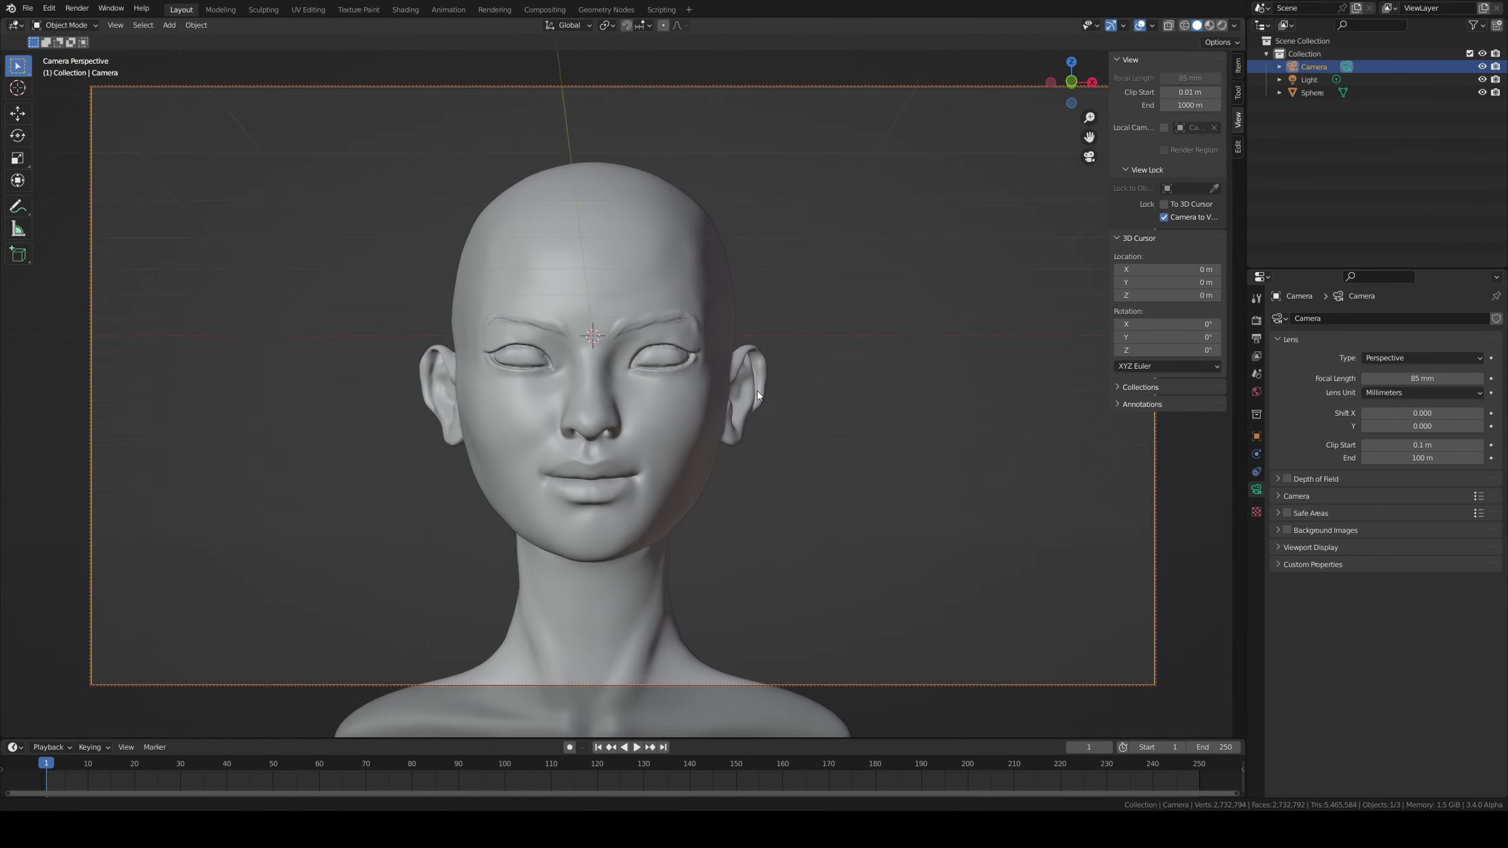
pyautogui.scroll(2, 756, 392)
pyautogui.click(1234, 25)
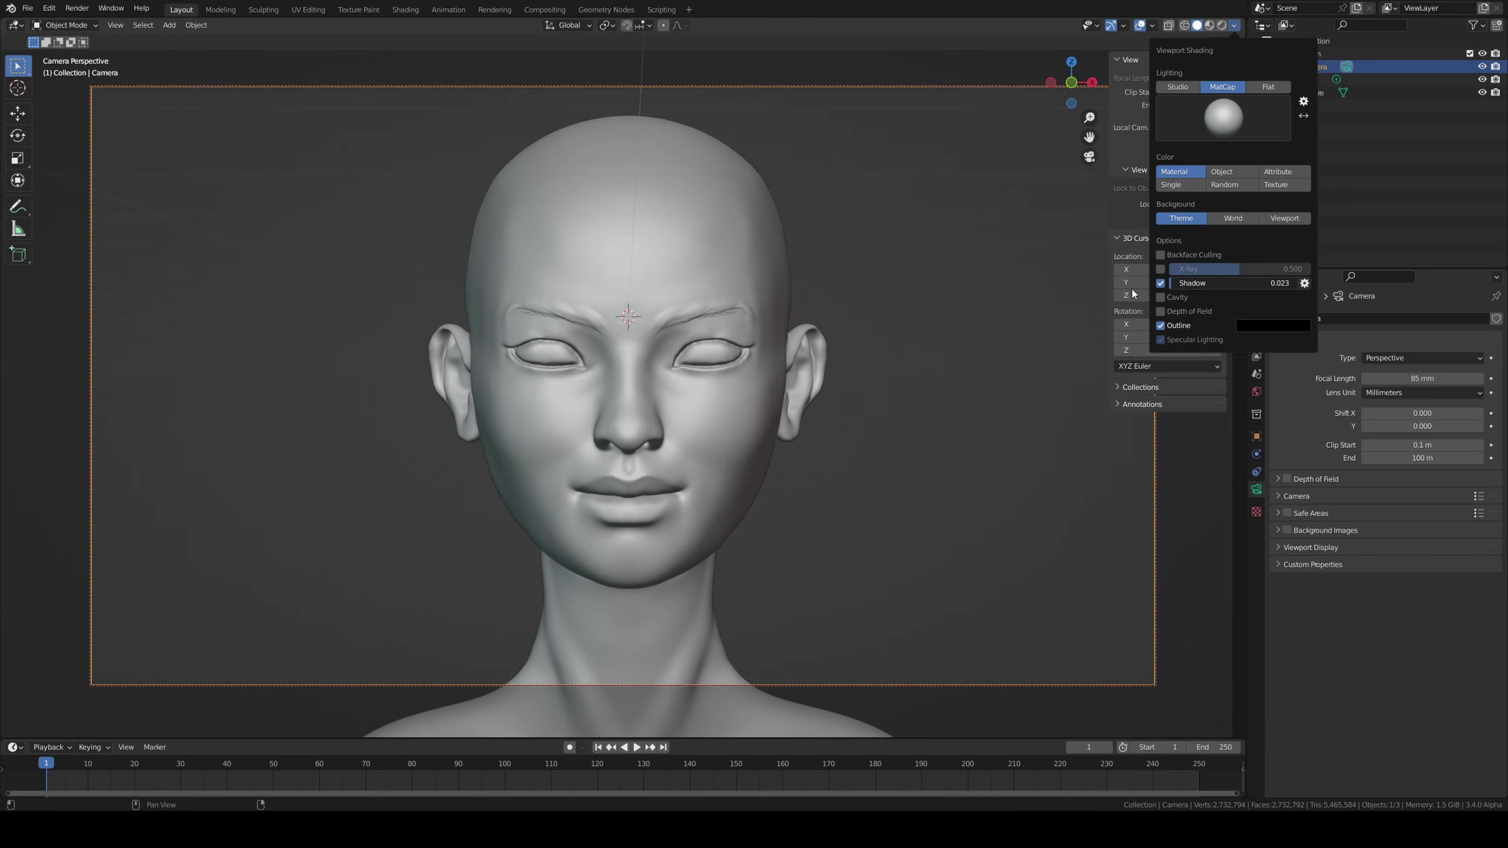
pyautogui.click(1292, 218)
pyautogui.click(1208, 232)
pyautogui.moveTo(1207, 97); pyautogui.dragTo(1211, 113)
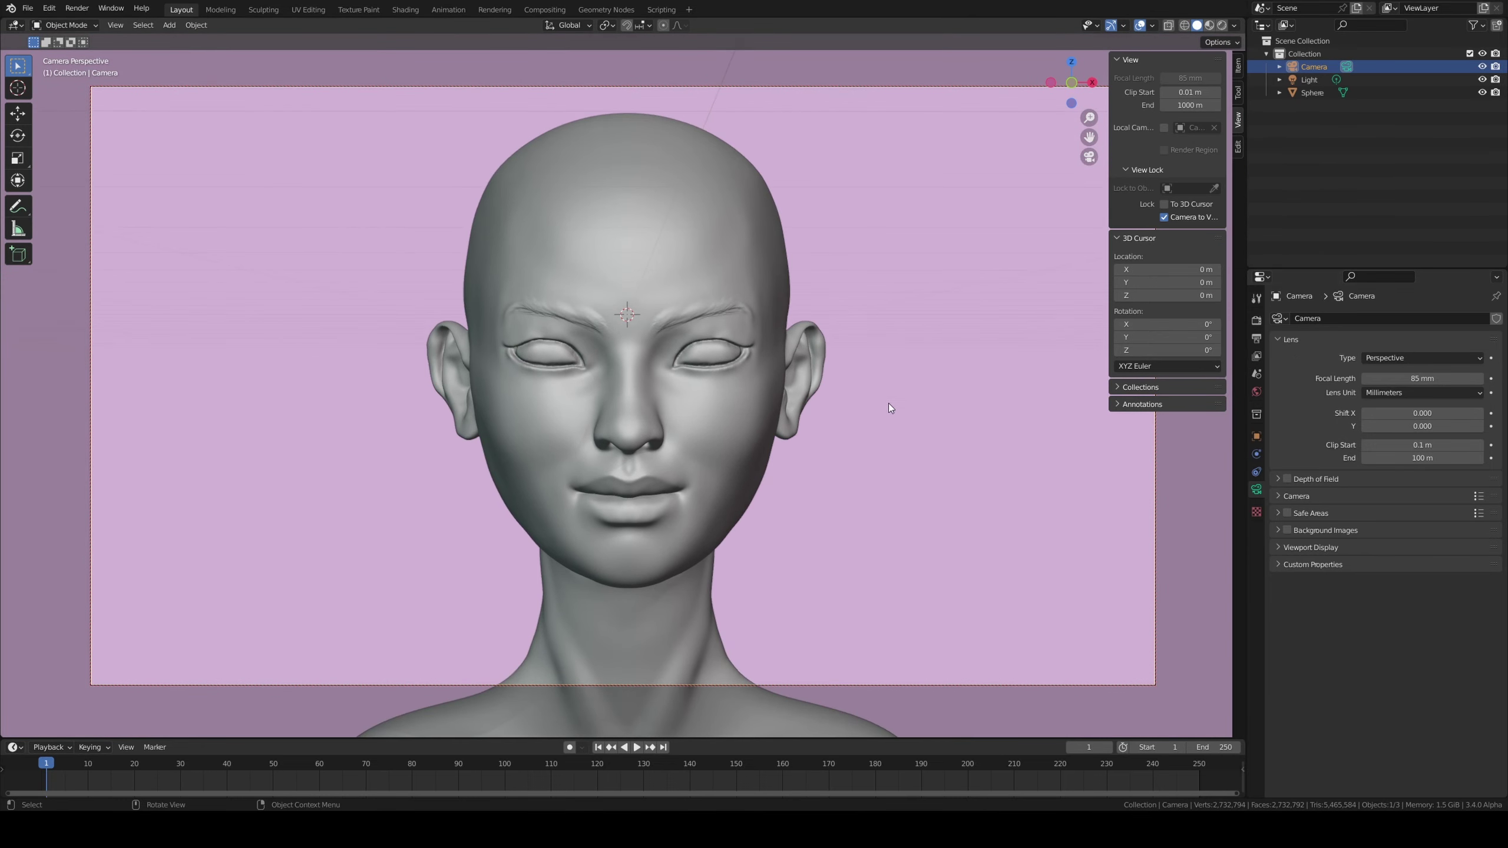
# - Select the head, enter the Sculpting workspace, and snap to the side view
pyautogui.click(683, 285)
pyautogui.click(262, 10)
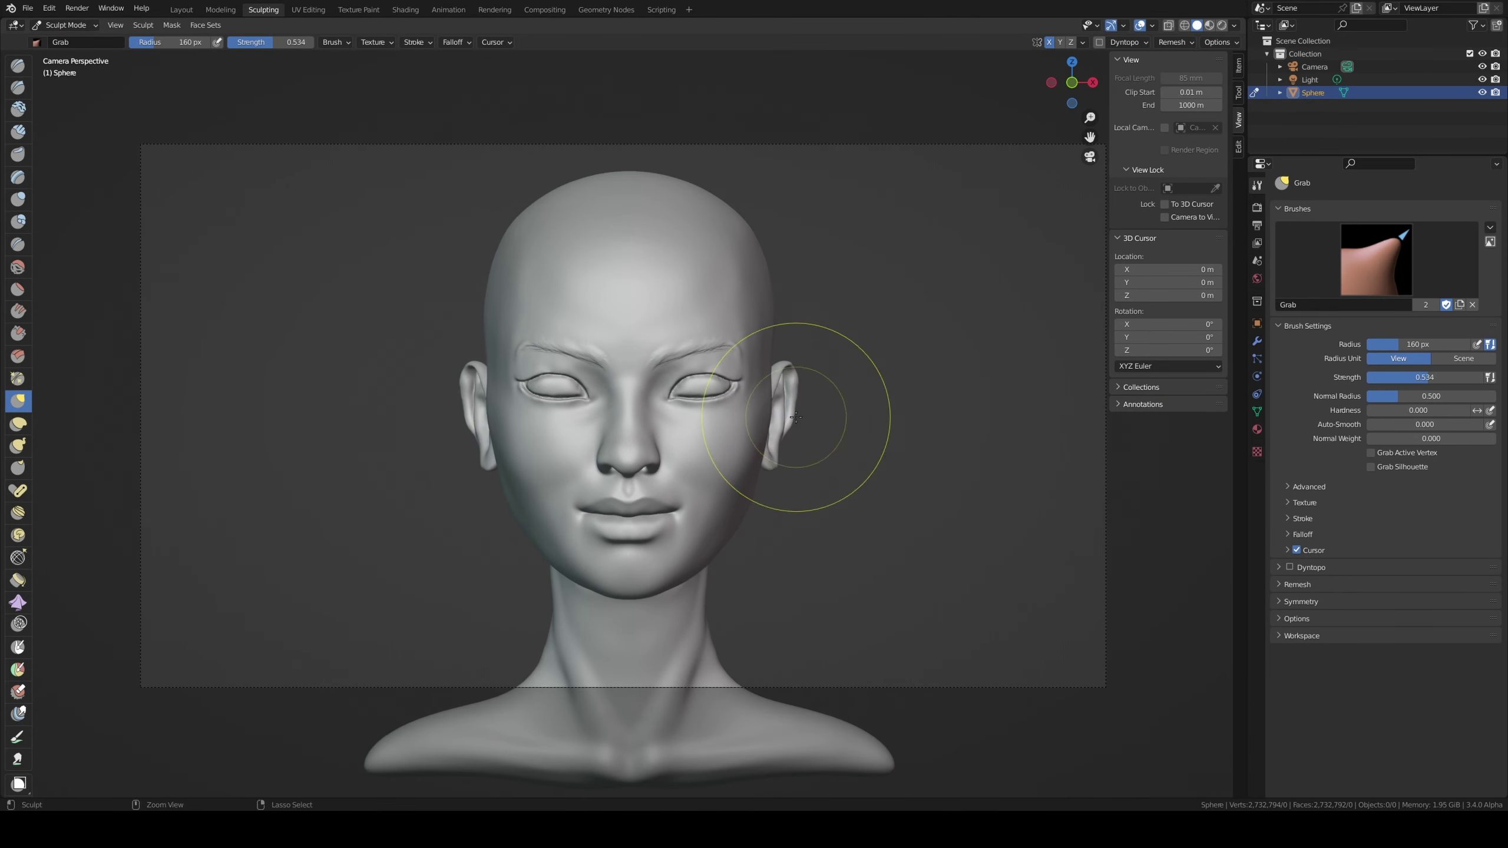
pyautogui.press('KP_3')
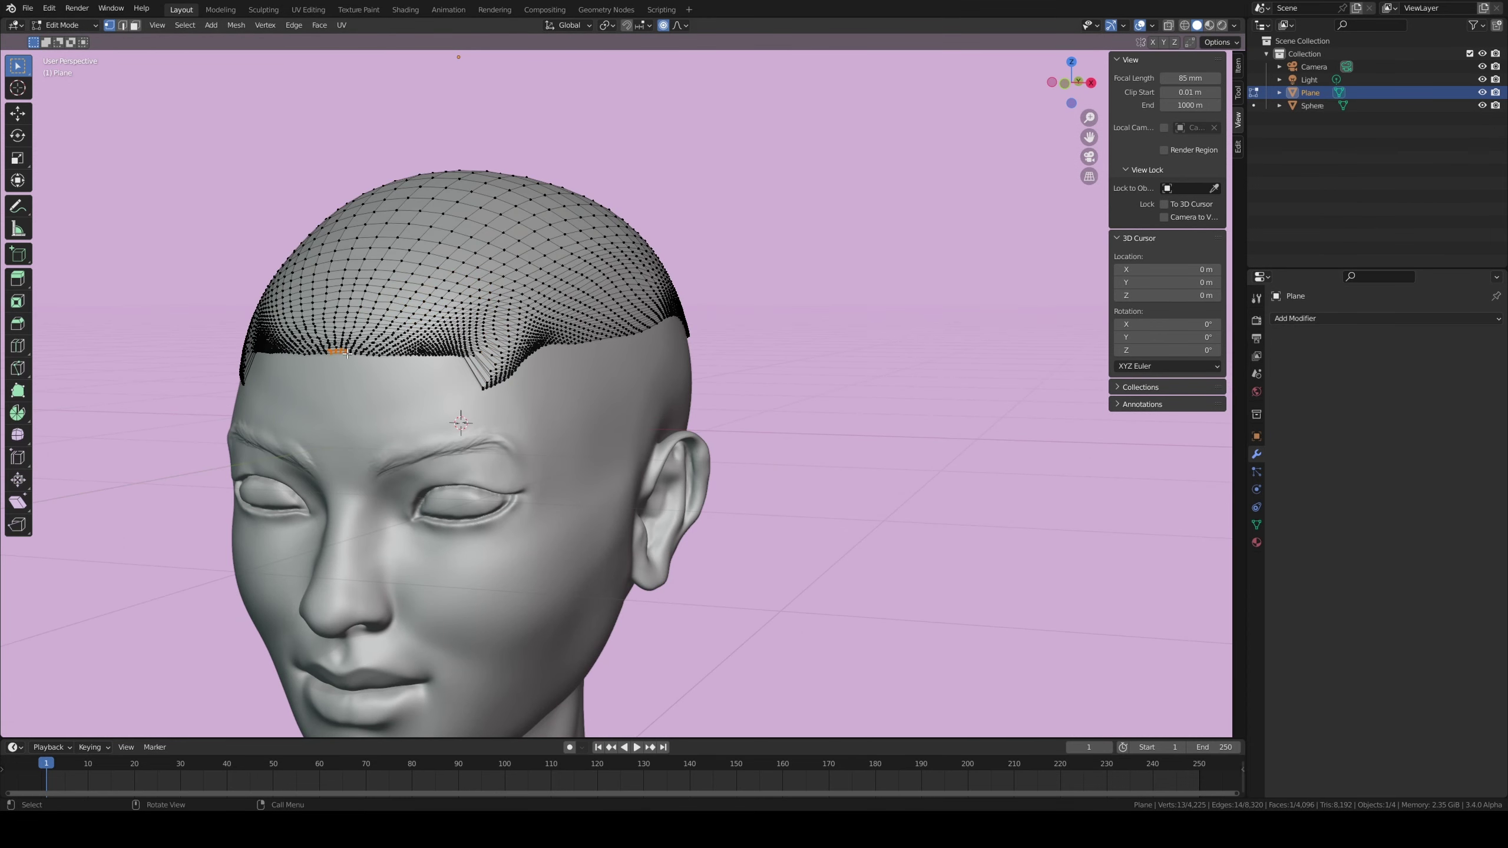
# - Snap the scalp plane onto the head with Shrinkwrap, then add a hair curves object
pyautogui.click(613, 102)
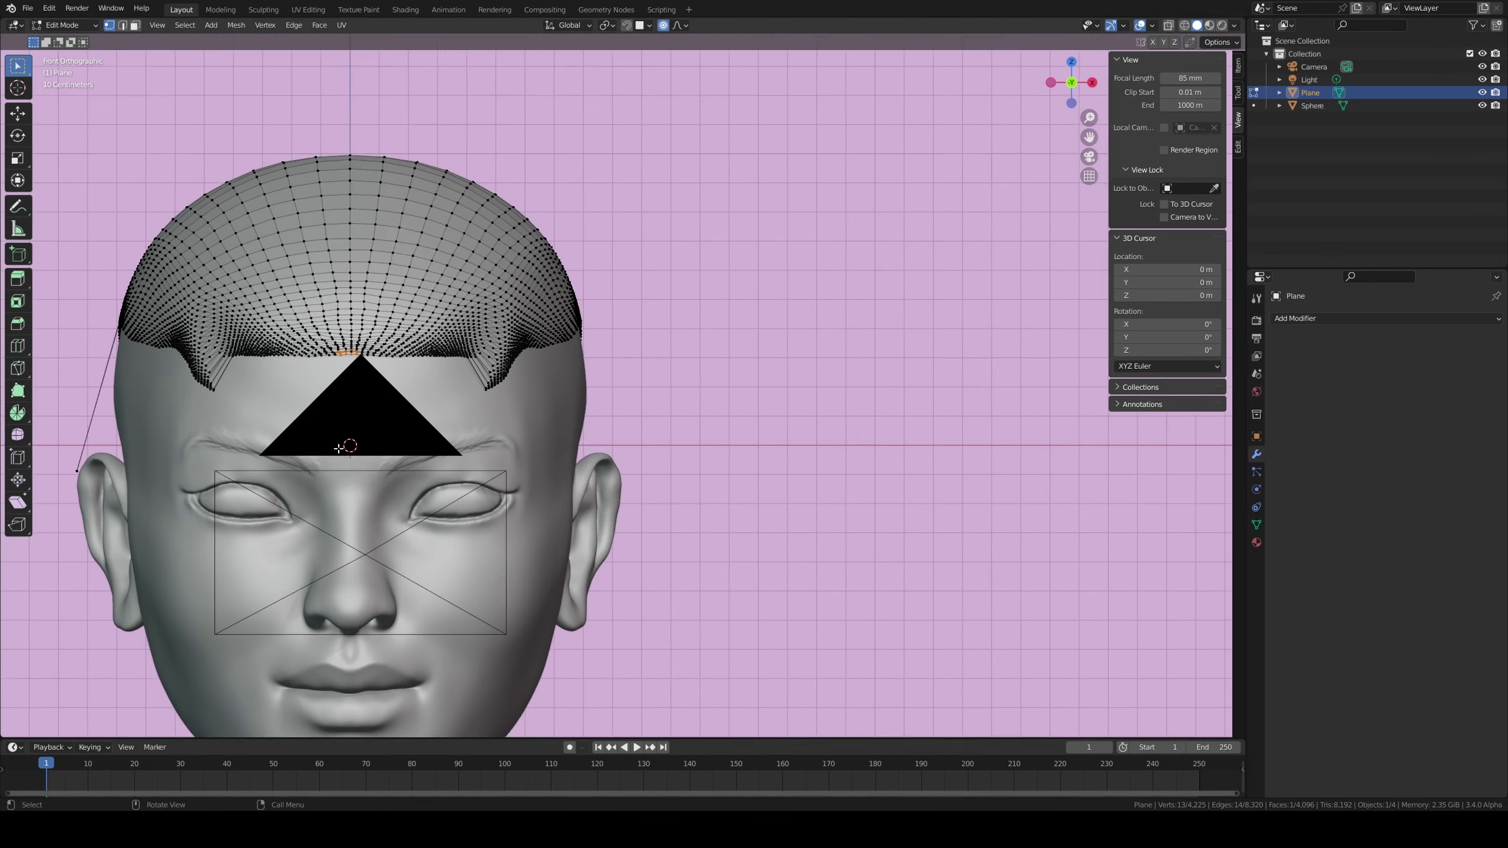
pyautogui.moveTo(443, 301); pyautogui.dragTo(622, 260, button='middle')
pyautogui.click(623, 260)
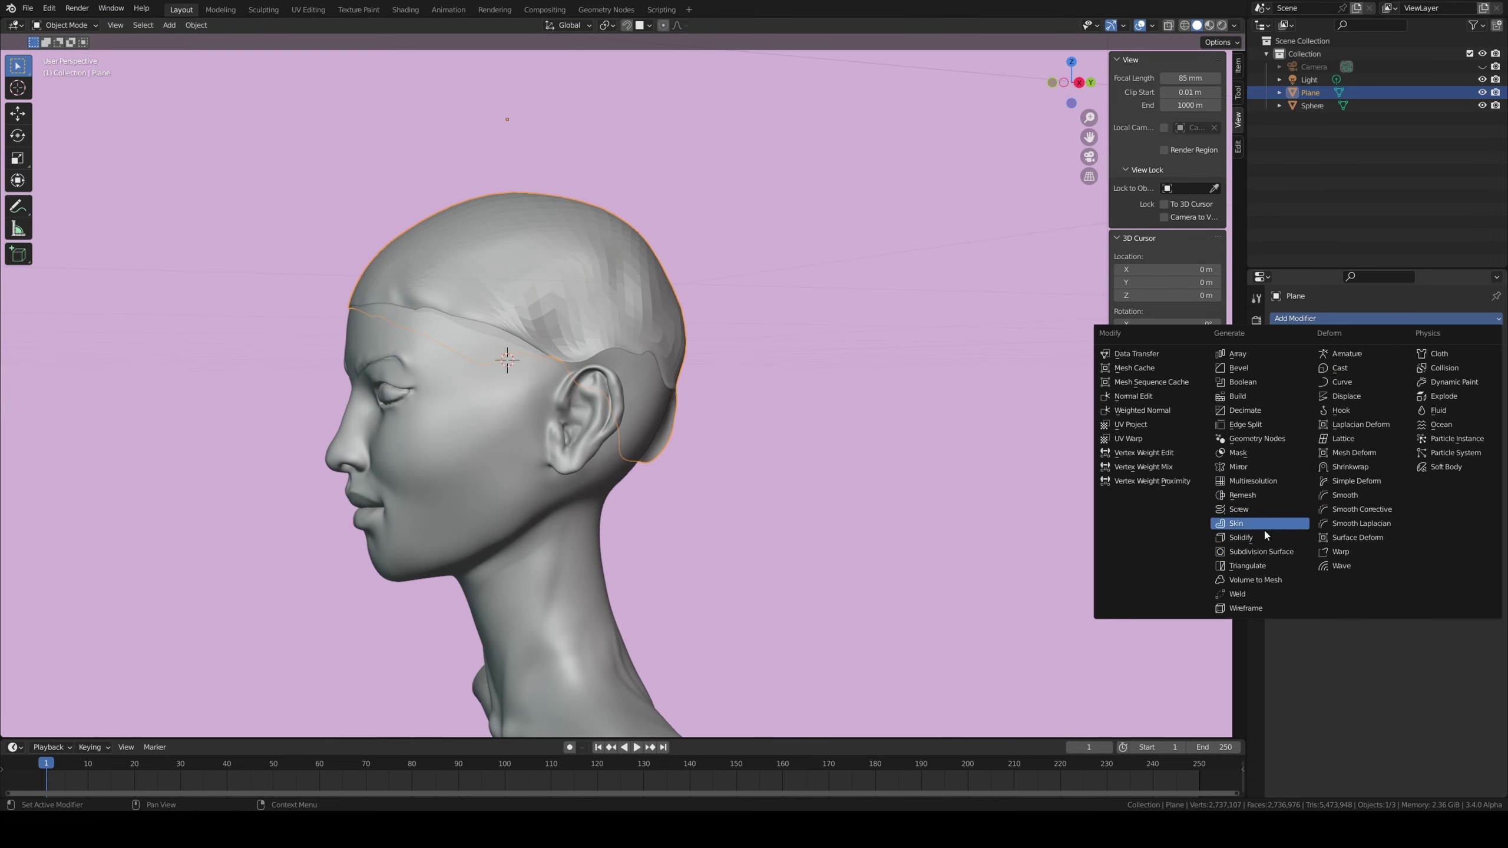
pyautogui.click(1360, 426)
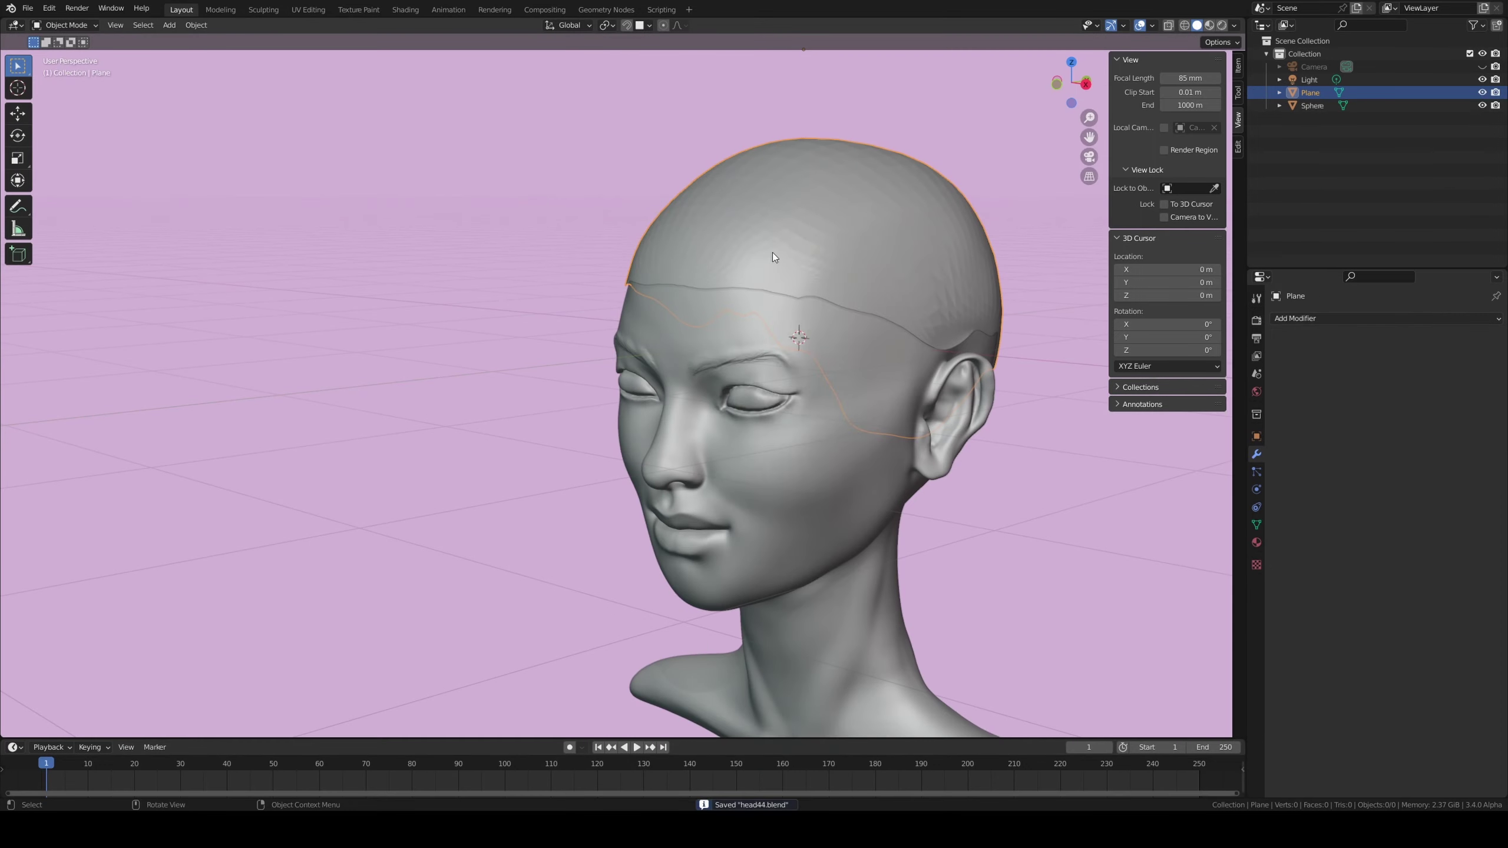
pyautogui.click(874, 280)
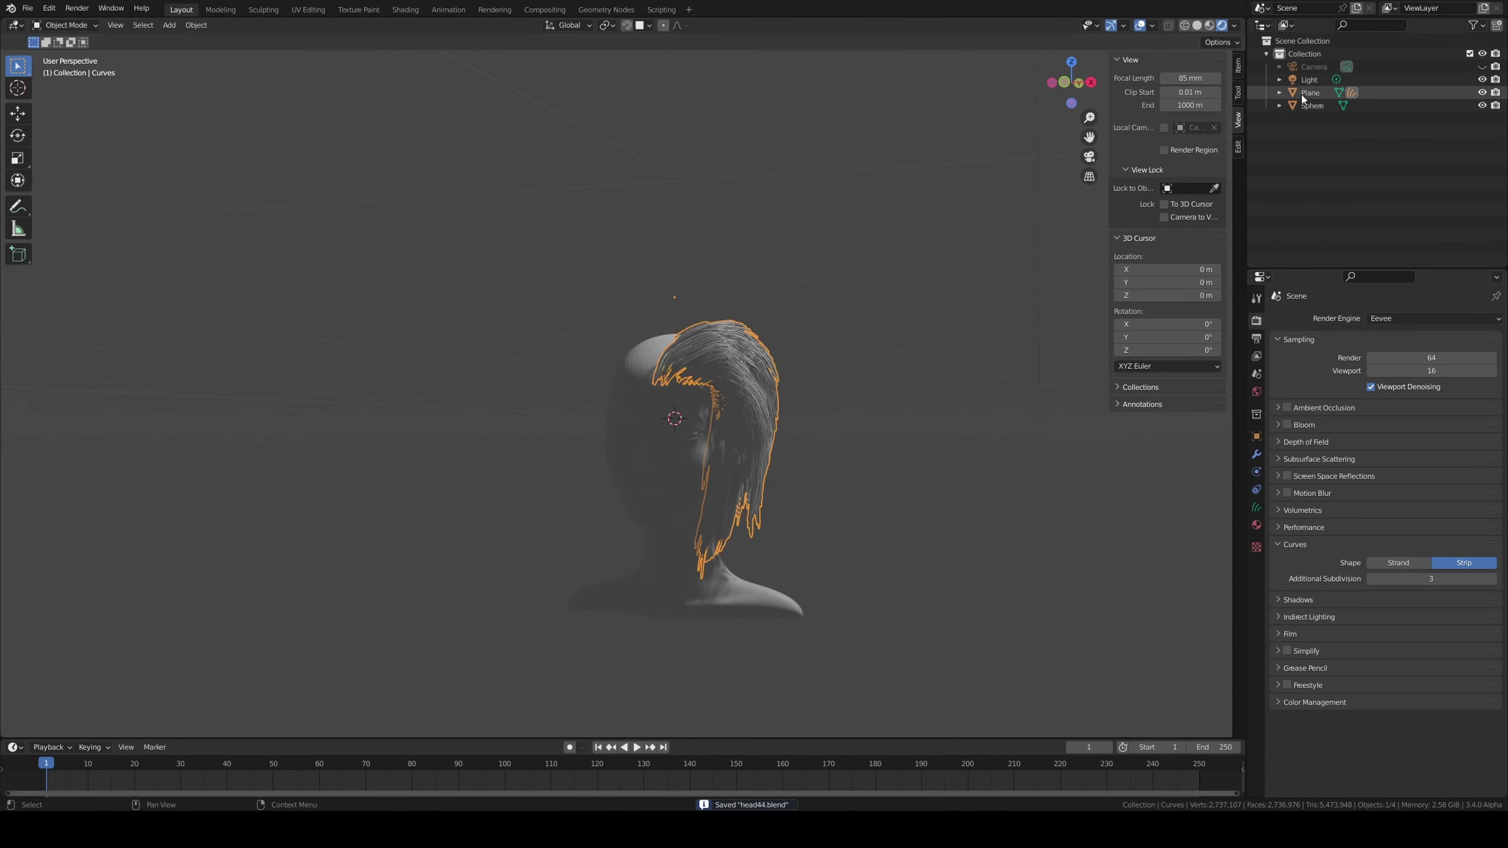
# - Place the duplicated light and give the hair curves a new 'hair' material in Geometry Nodes
pyautogui.click(1256, 490)
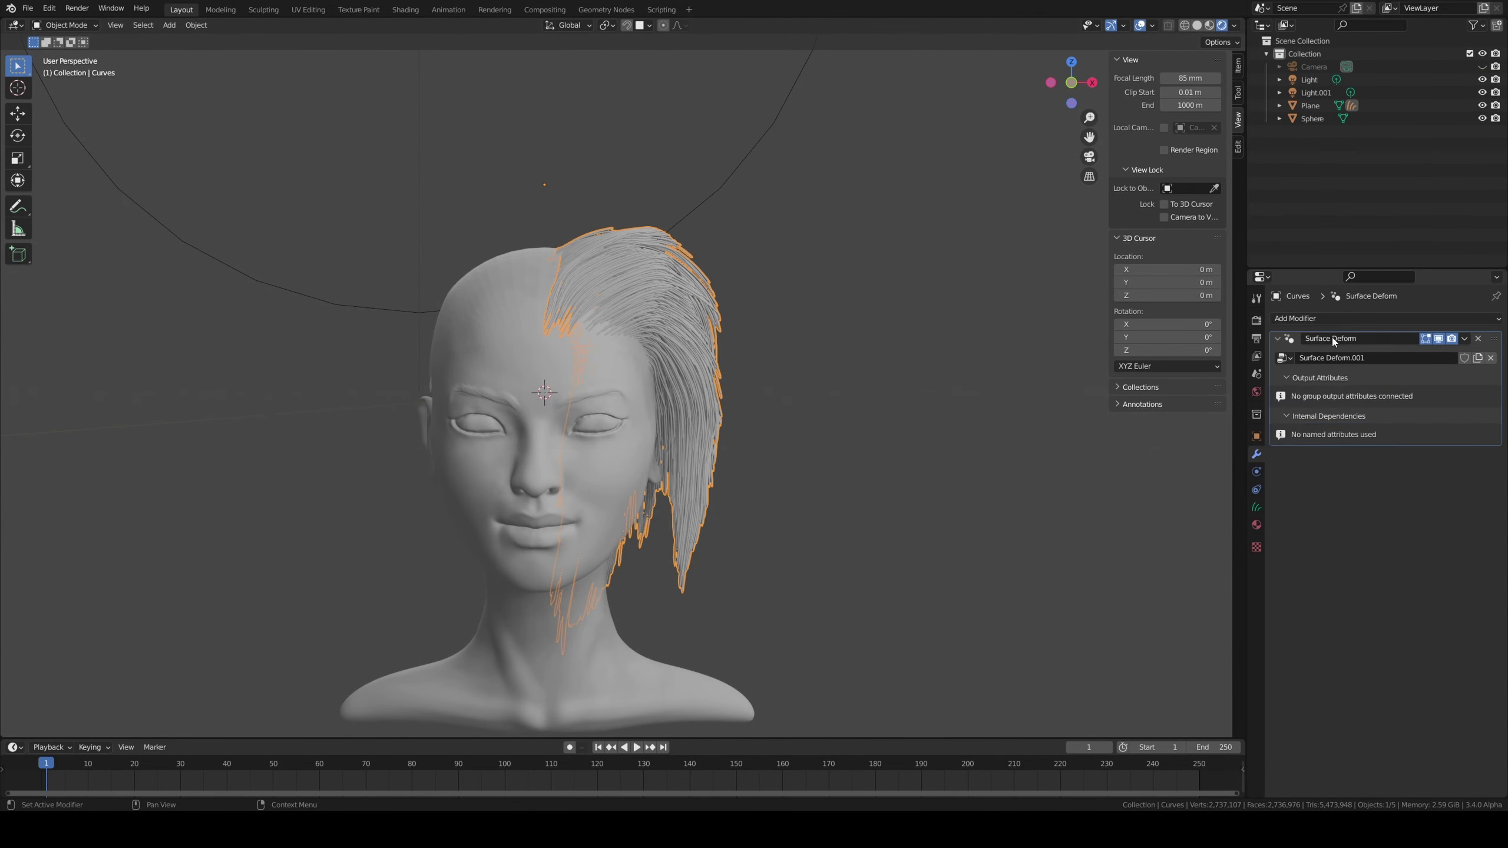
pyautogui.click(606, 10)
pyautogui.hotkey('shift', 'a')
pyautogui.write('ad')
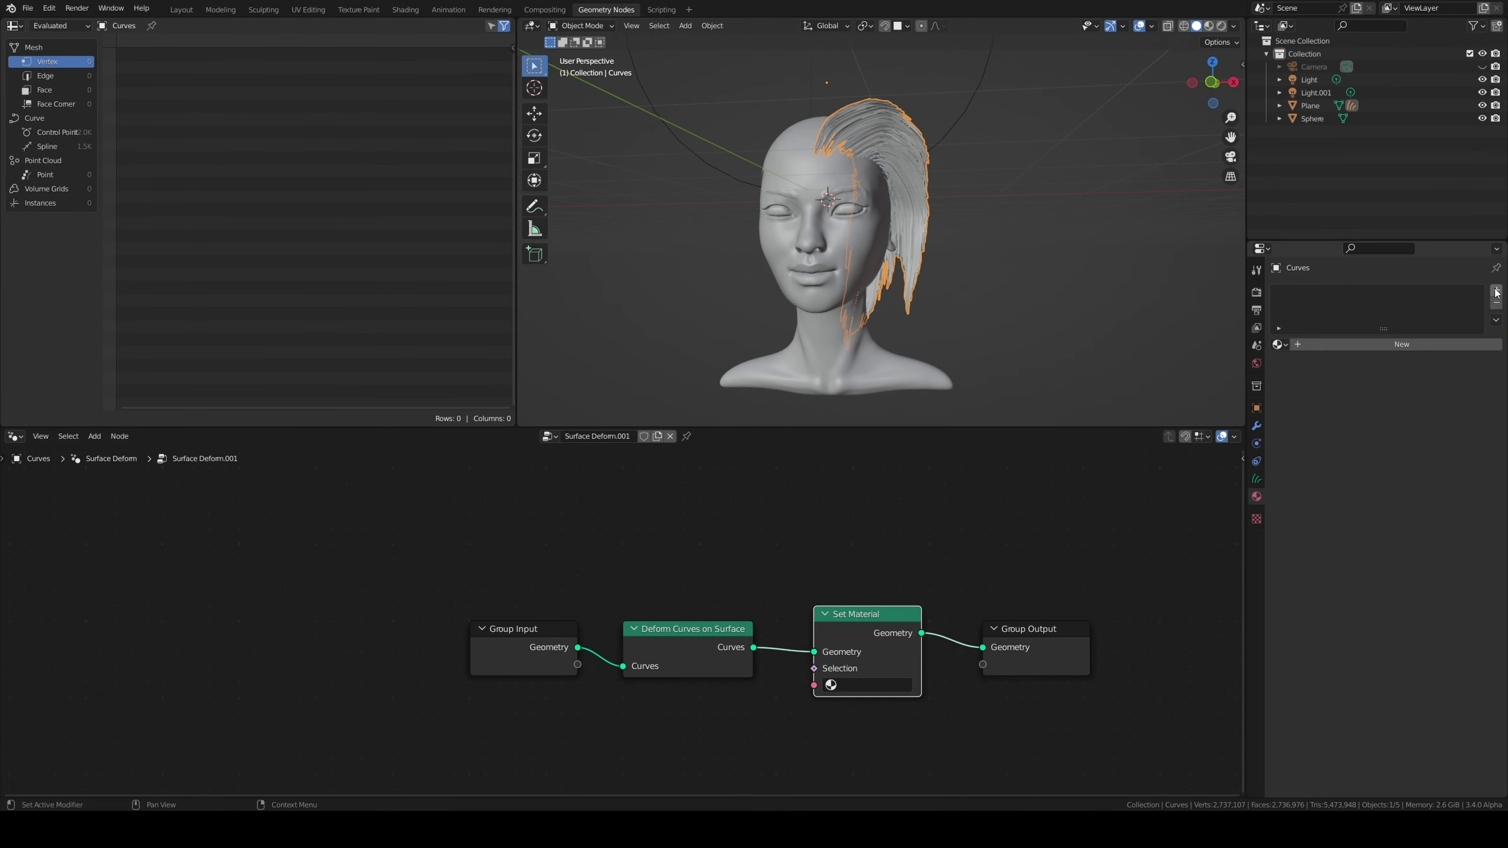
pyautogui.click(1497, 293)
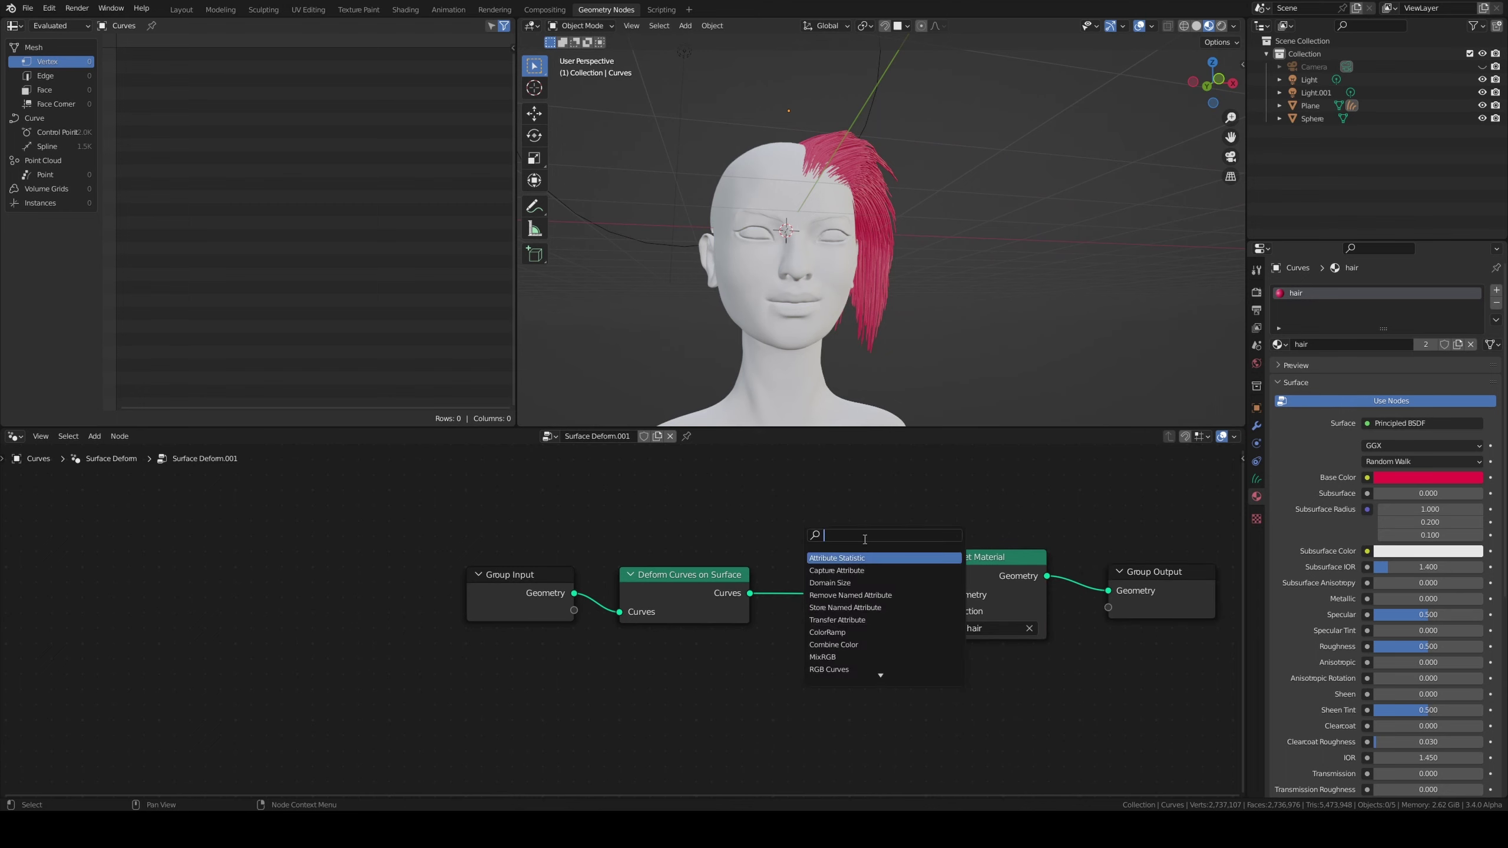
# - Set the head's material Base Color to a skin tone
pyautogui.click(796, 333)
pyautogui.click(1428, 477)
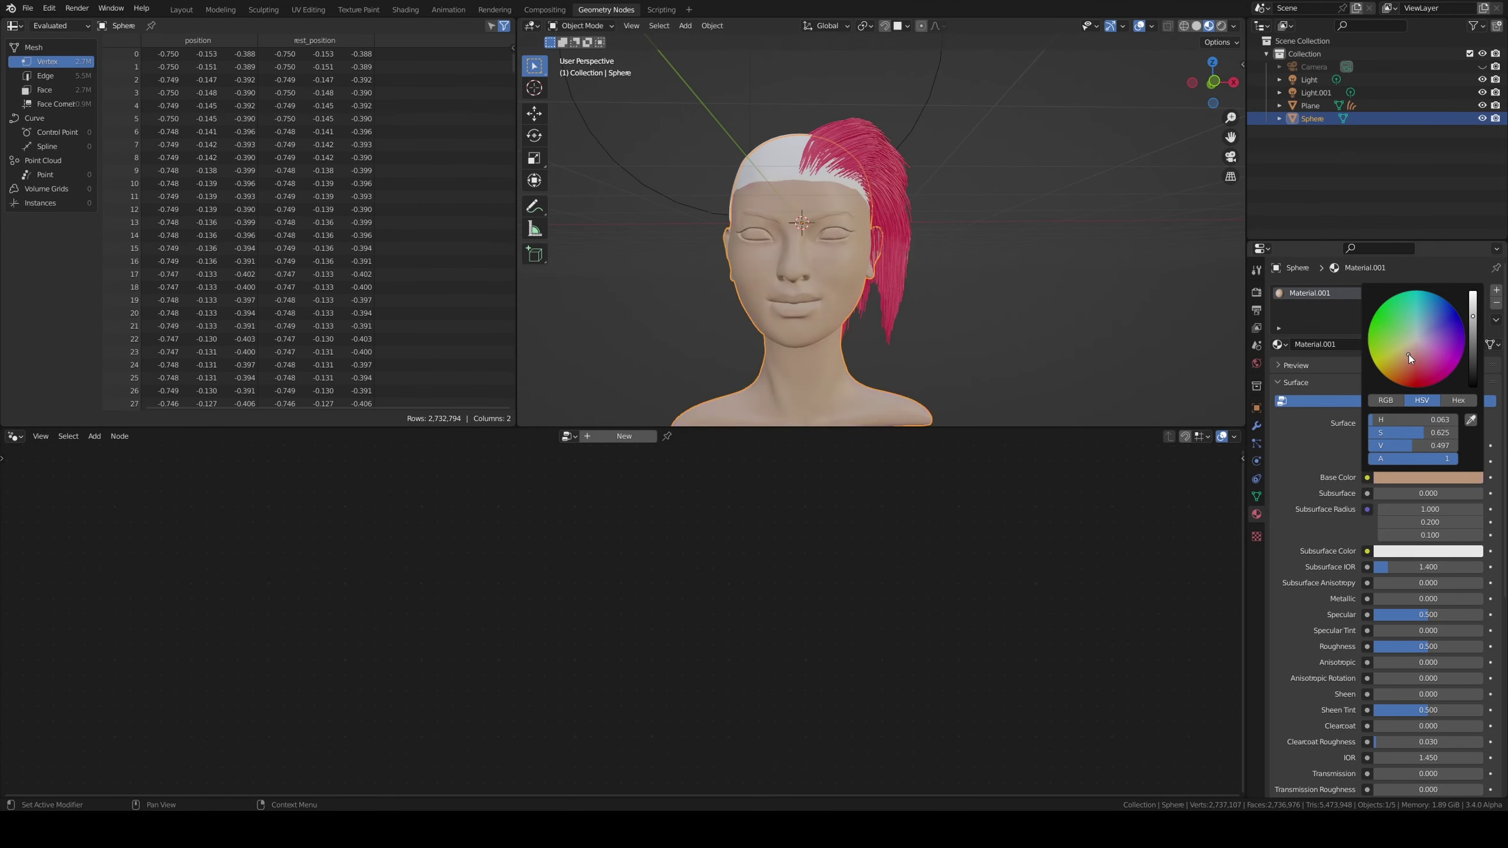
pyautogui.scroll(7, 1409, 355)
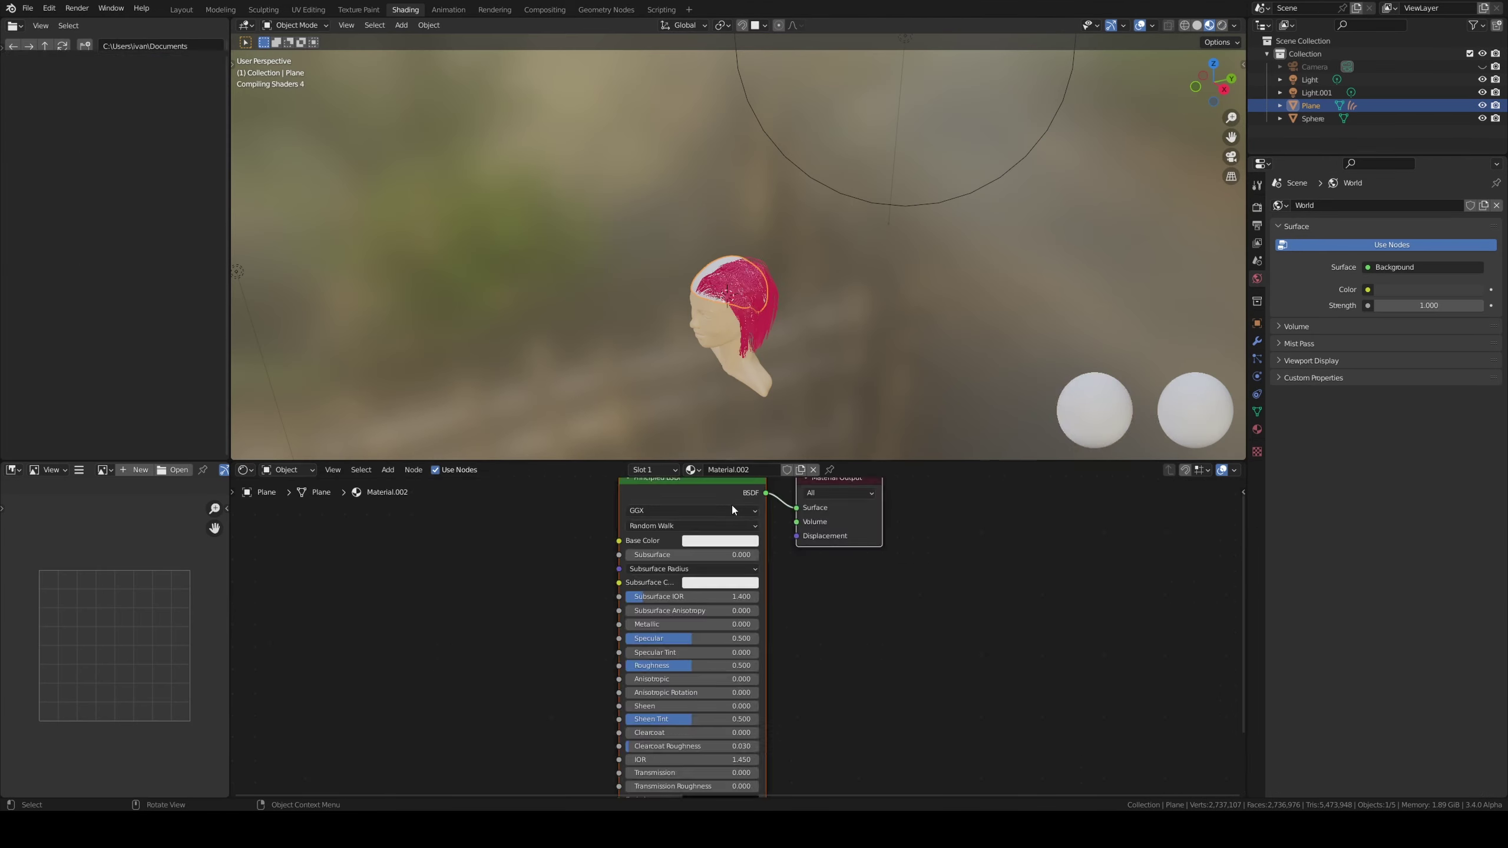
# - Move the scalp plane vertically and parent it to the head
pyautogui.scroll(-3, 753, 631)
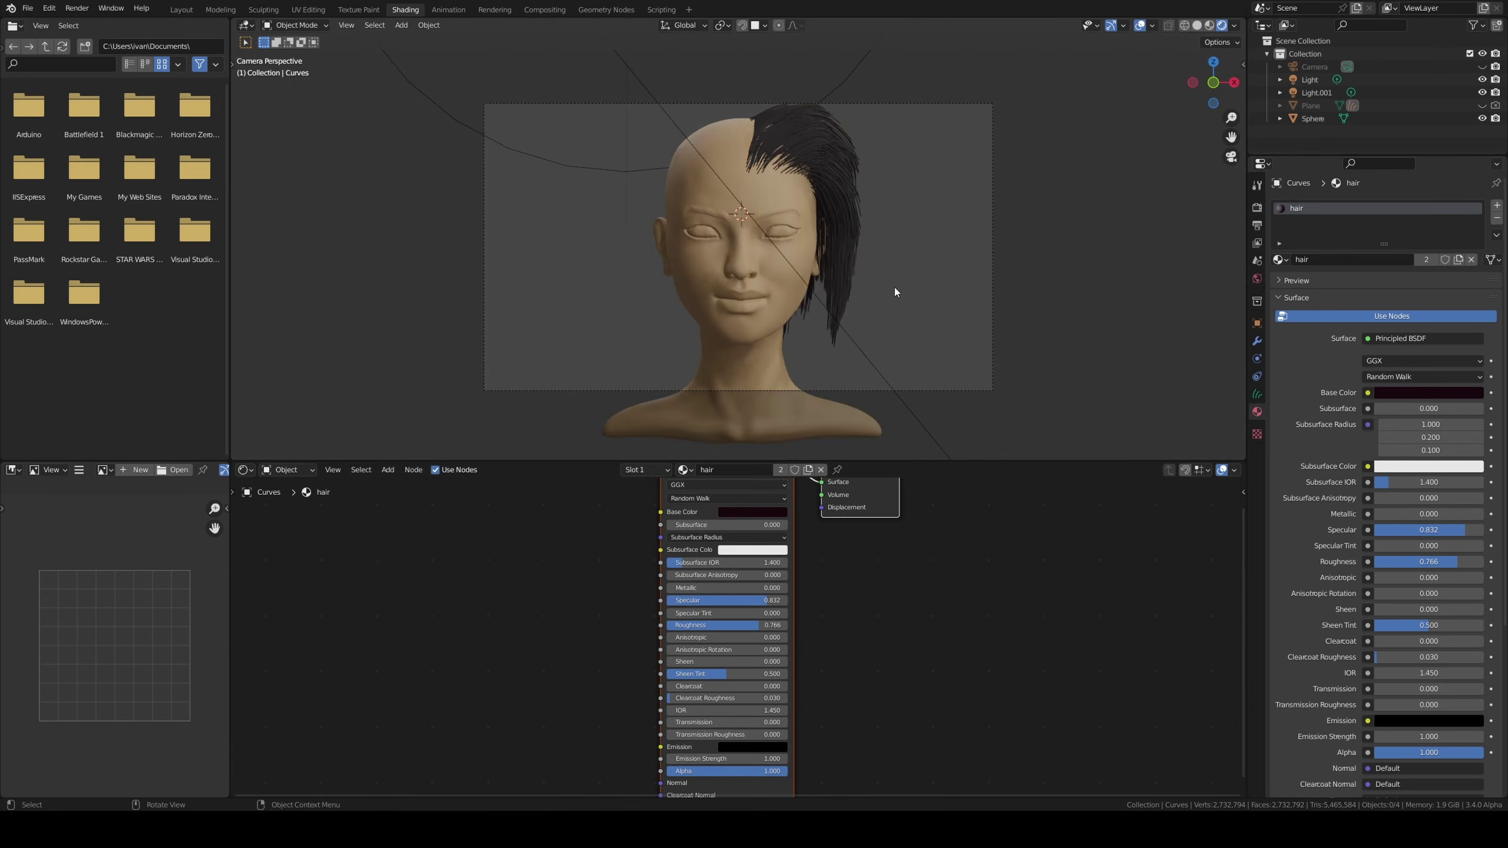
pyautogui.click(727, 194)
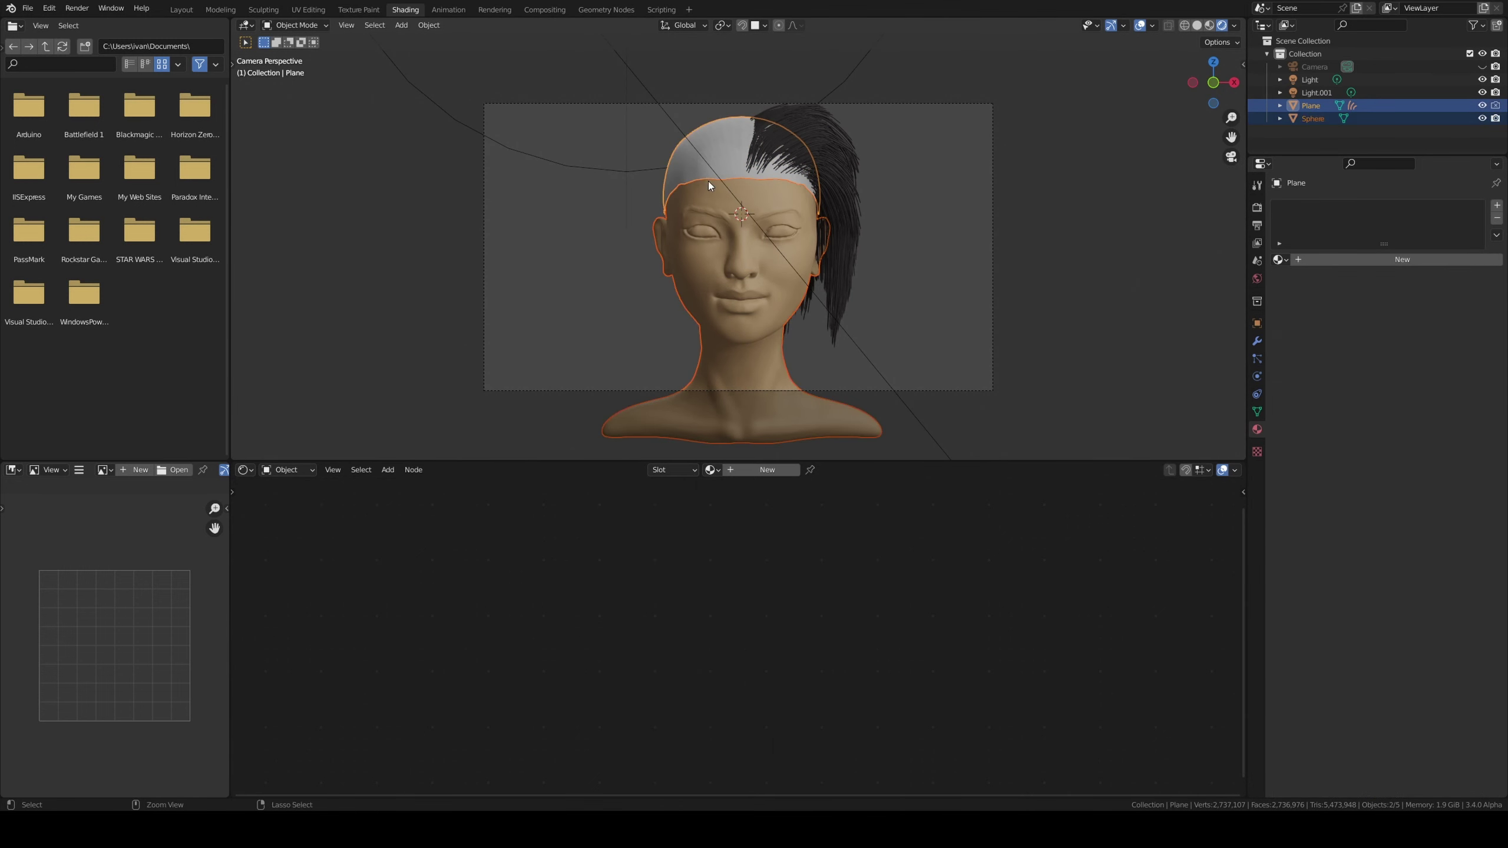
pyautogui.hotkey('ctrl', 'p')
pyautogui.click(706, 254)
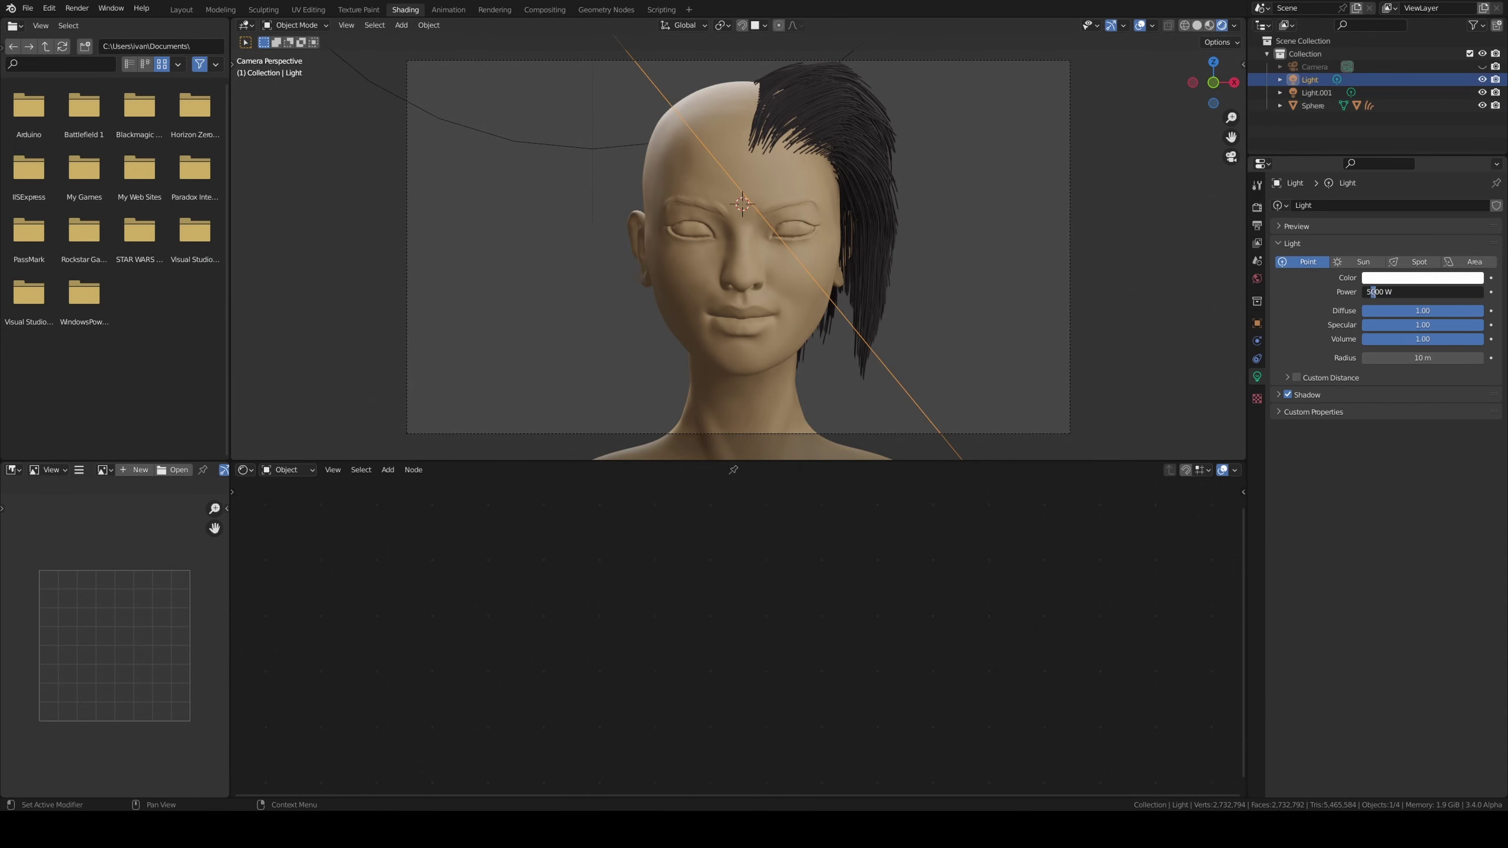
# - Set the light power to 8000 W and move the light along X
pyautogui.write('8000')
pyautogui.press('Return')
pyautogui.scroll(-6, 605, 428)
pyautogui.moveTo(605, 428); pyautogui.dragTo(712, 297, button='middle')
pyautogui.press('g')
pyautogui.press('x')
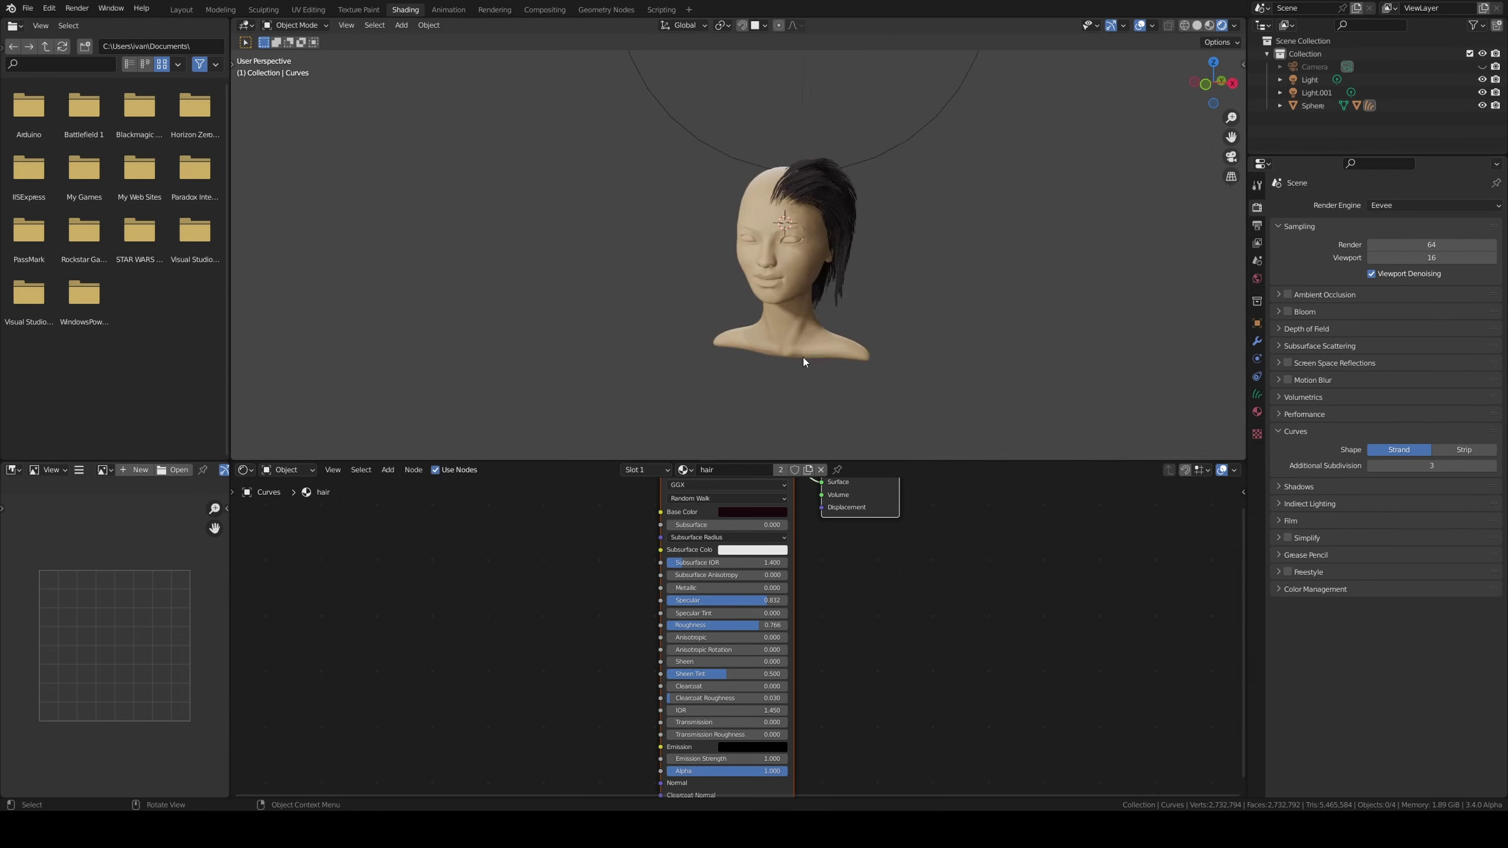
pyautogui.moveTo(789, 285); pyautogui.dragTo(766, 308, button='middle')
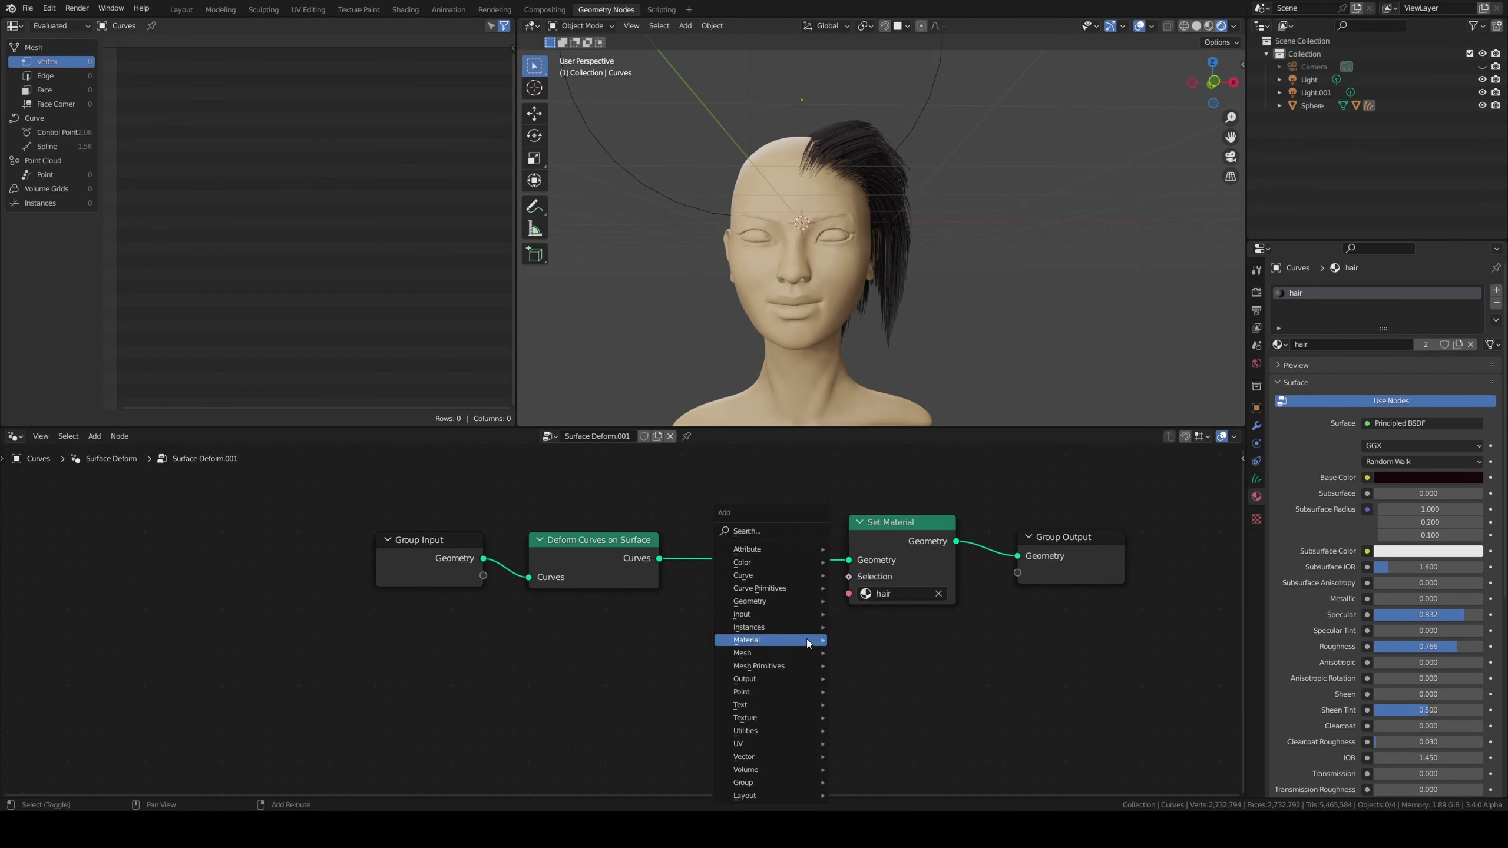
# - Insert a Set Curve Radius node at 0.0025 m before Set Material
pyautogui.moveTo(744, 575)
pyautogui.click(877, 496)
pyautogui.click(771, 569)
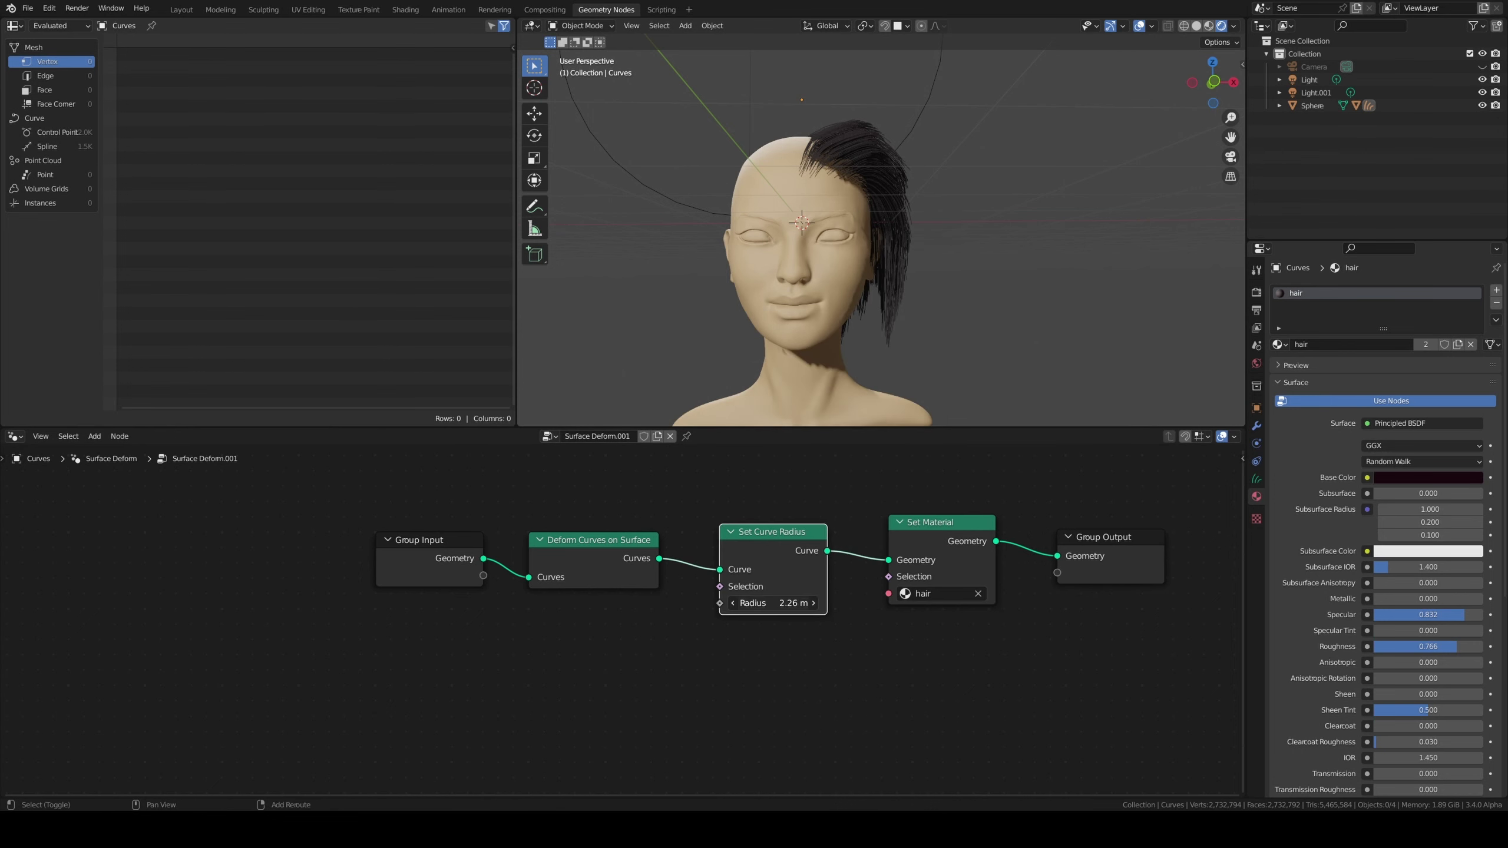
pyautogui.click(1256, 292)
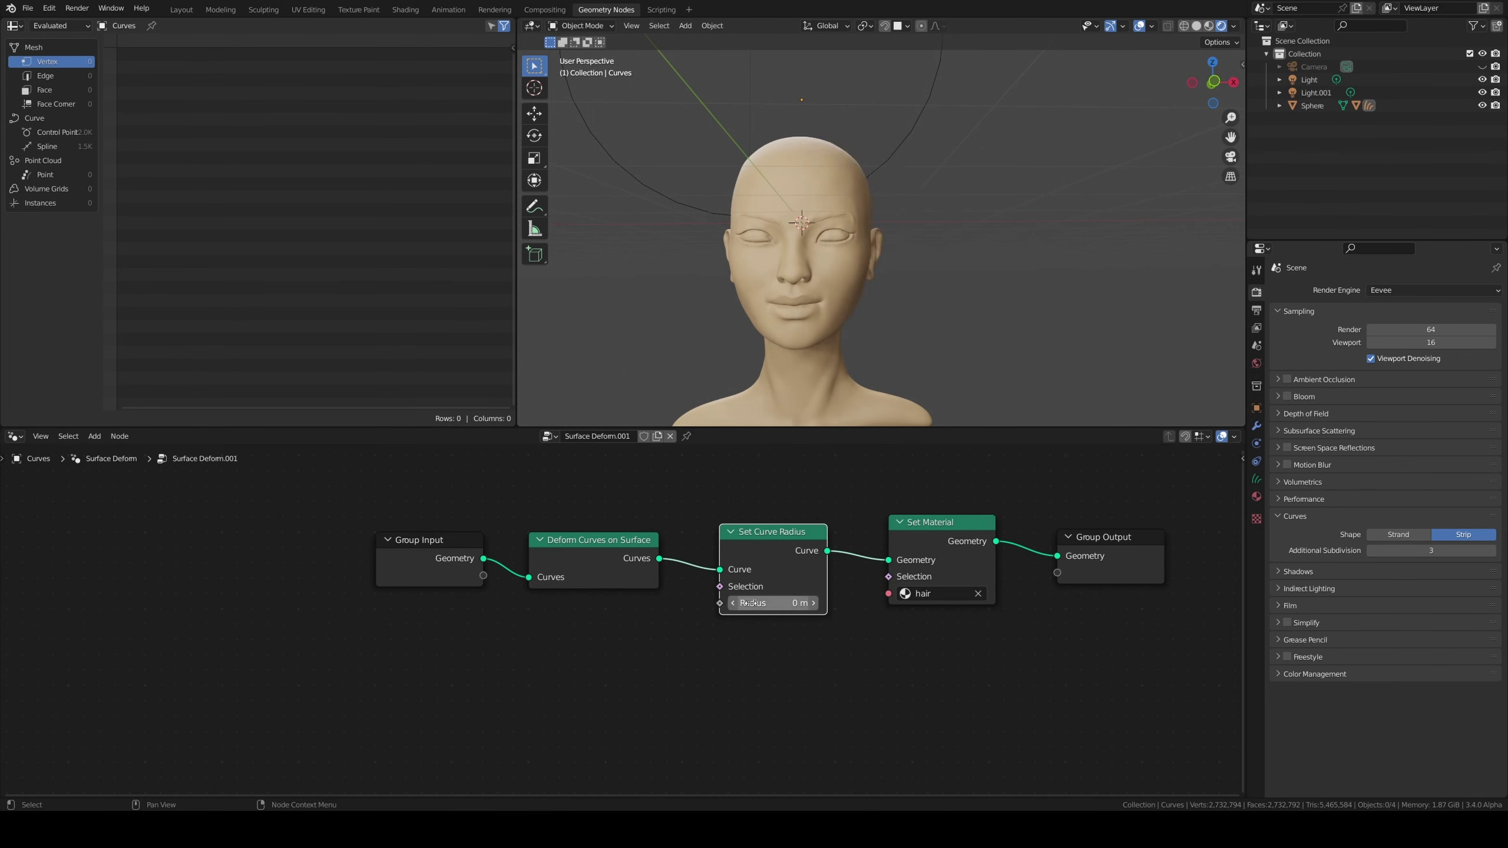
# - Insert a Resample Curve node before Set Curve Radius and choose its mode
pyautogui.hotkey('shift', 'a')
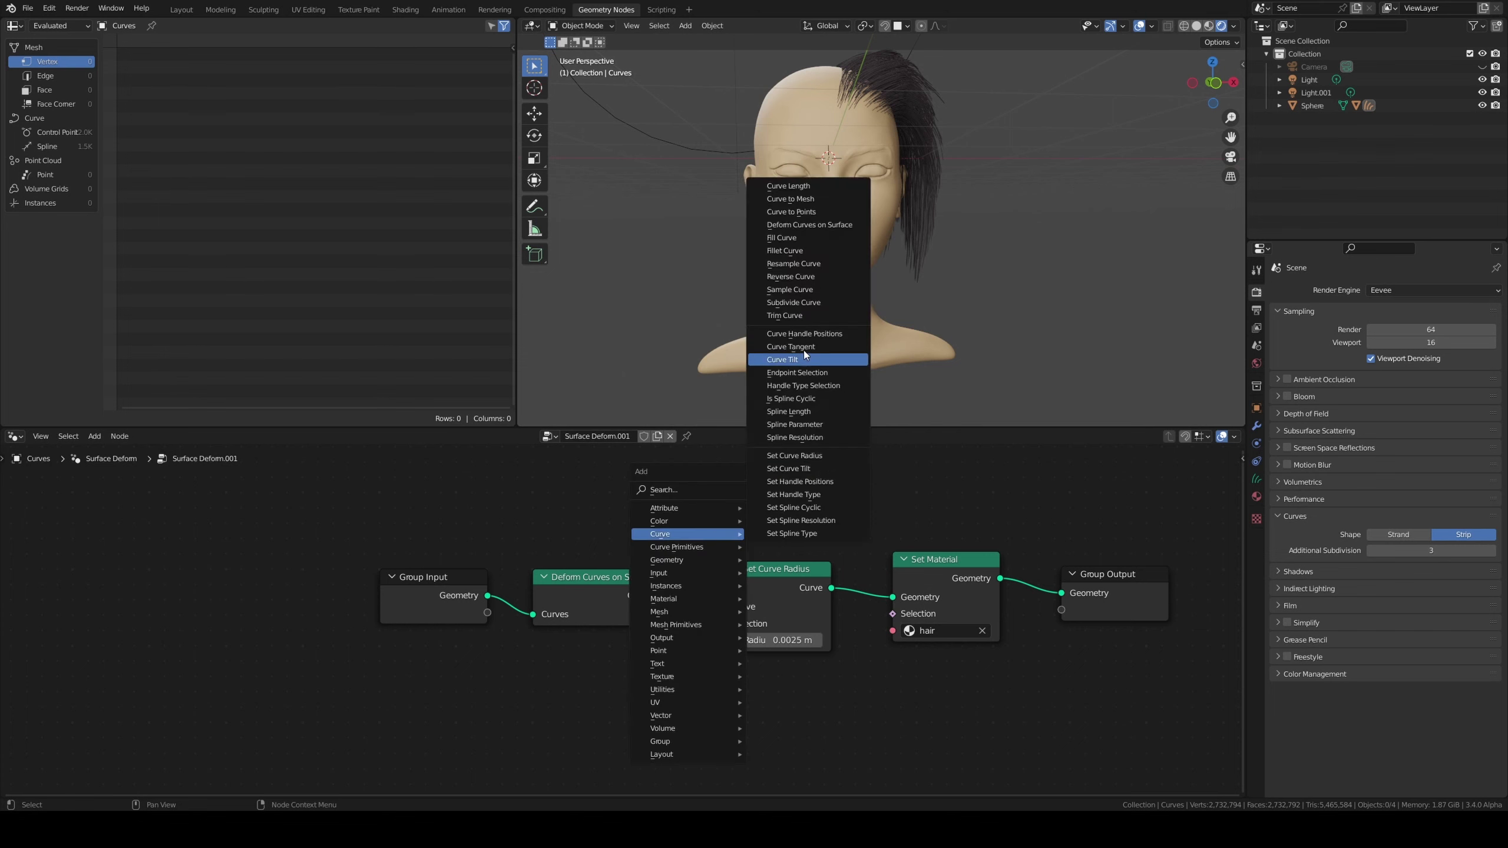
pyautogui.click(803, 350)
pyautogui.click(723, 542)
pyautogui.click(797, 587)
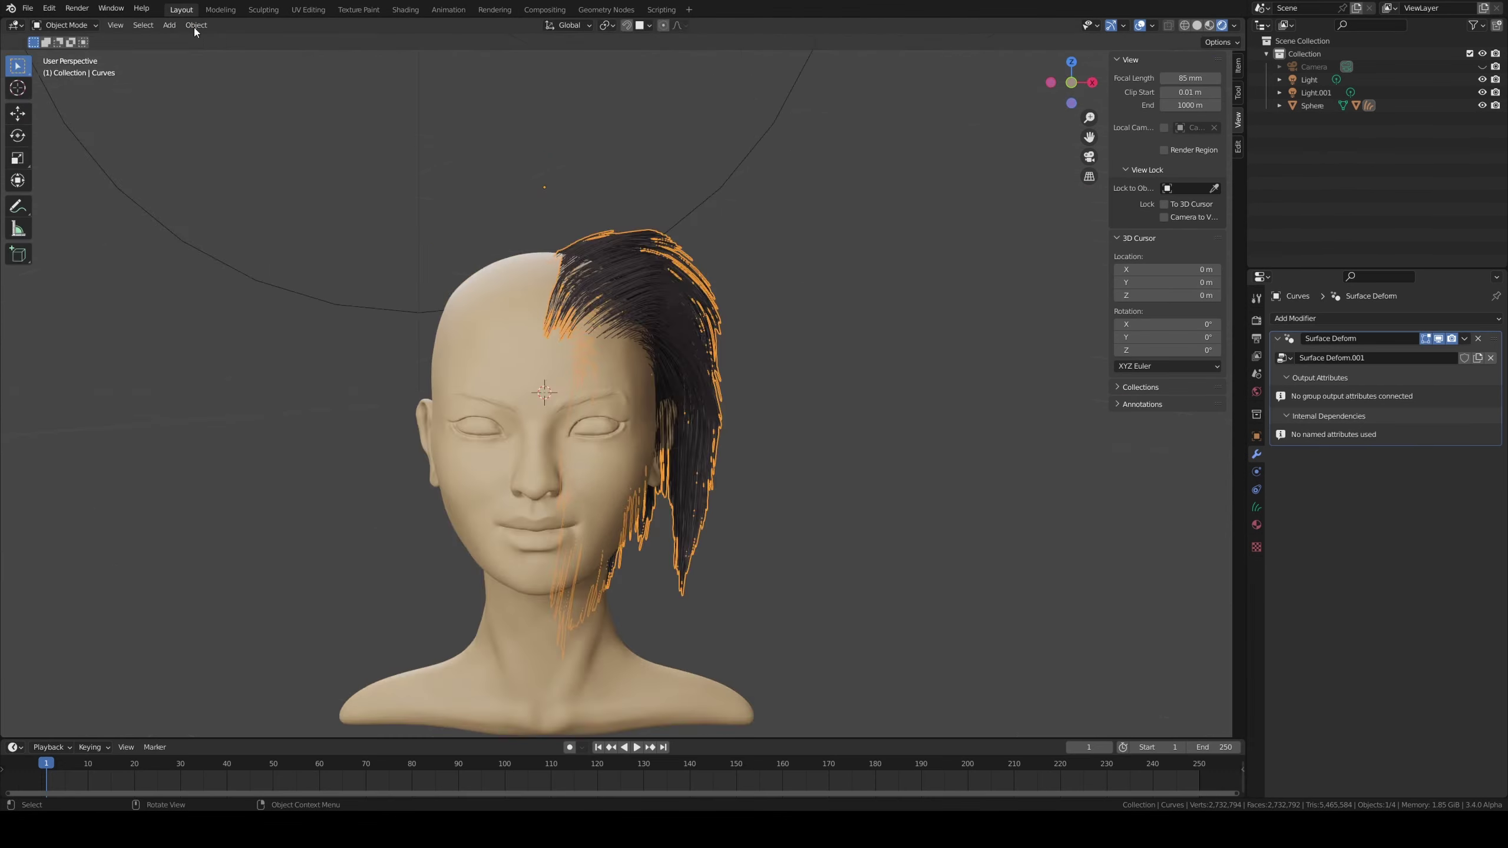
# - Delete stray strands, comb, and lengthen the hair at the back with Grow/Shrink
pyautogui.moveTo(592, 261)
pyautogui.mouseDown(button='middle')
pyautogui.moveTo(727, 340)
pyautogui.moveTo(854, 260)
pyautogui.moveTo(712, 466)
pyautogui.moveTo(592, 392)
pyautogui.moveTo(238, 424)
pyautogui.moveTo(144, 460)
pyautogui.mouseUp(button='middle')
pyautogui.press('x')
pyautogui.moveTo(198, 263)
pyautogui.mouseDown(button='middle')
pyautogui.moveTo(509, 240)
pyautogui.moveTo(544, 336)
pyautogui.moveTo(535, 603)
pyautogui.moveTo(383, 290)
pyautogui.moveTo(516, 525)
pyautogui.mouseUp(button='middle')
pyautogui.press('c')
pyautogui.hotkey('shift', 'r')
pyautogui.click(369, 41)
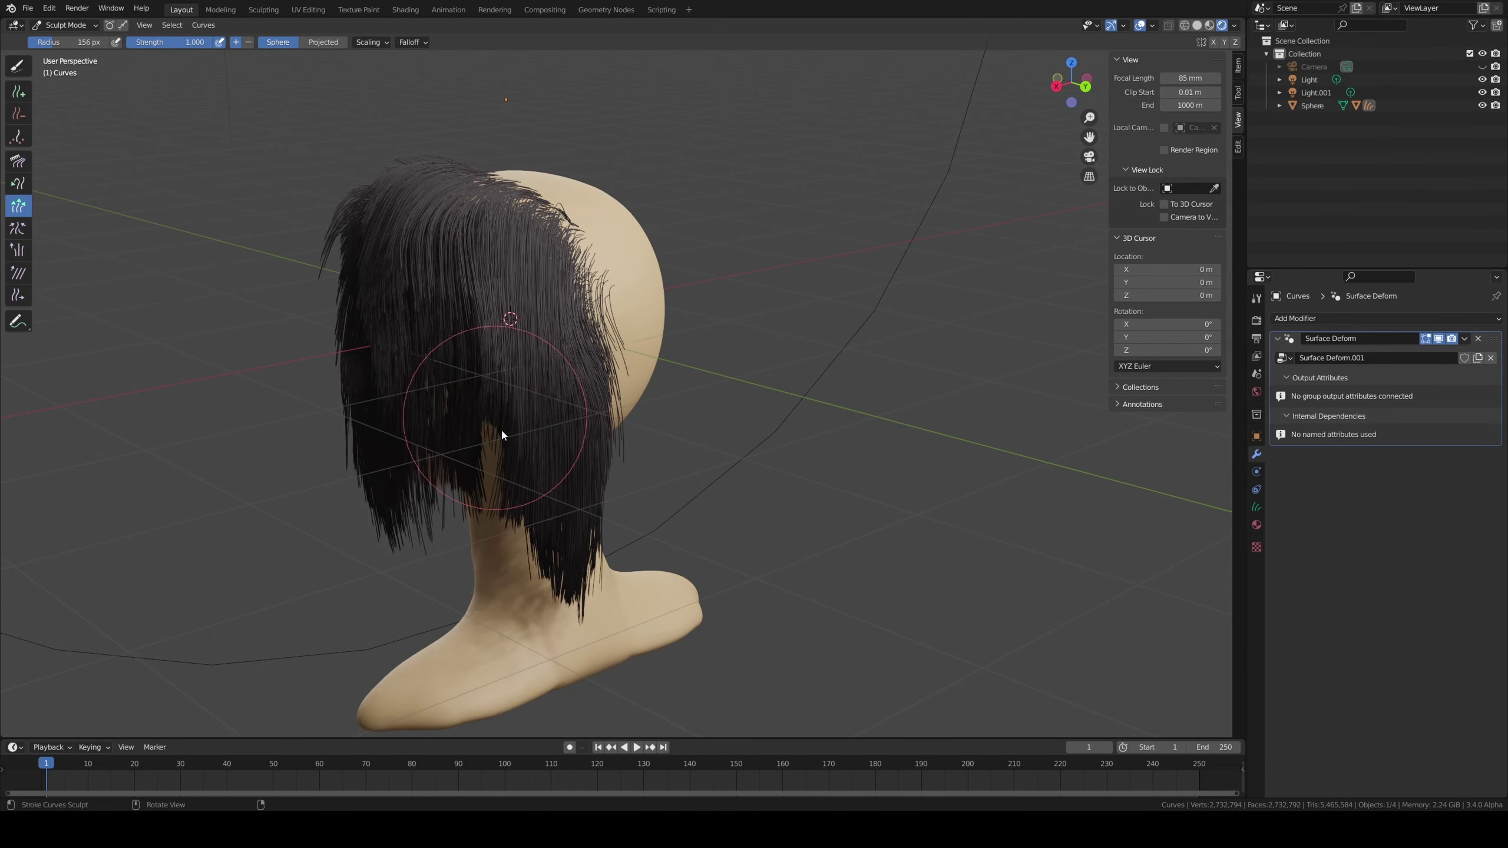
pyautogui.moveTo(501, 427)
pyautogui.mouseDown(button='middle')
pyautogui.moveTo(530, 497)
pyautogui.moveTo(416, 463)
pyautogui.moveTo(267, 356)
pyautogui.mouseUp(button='middle')
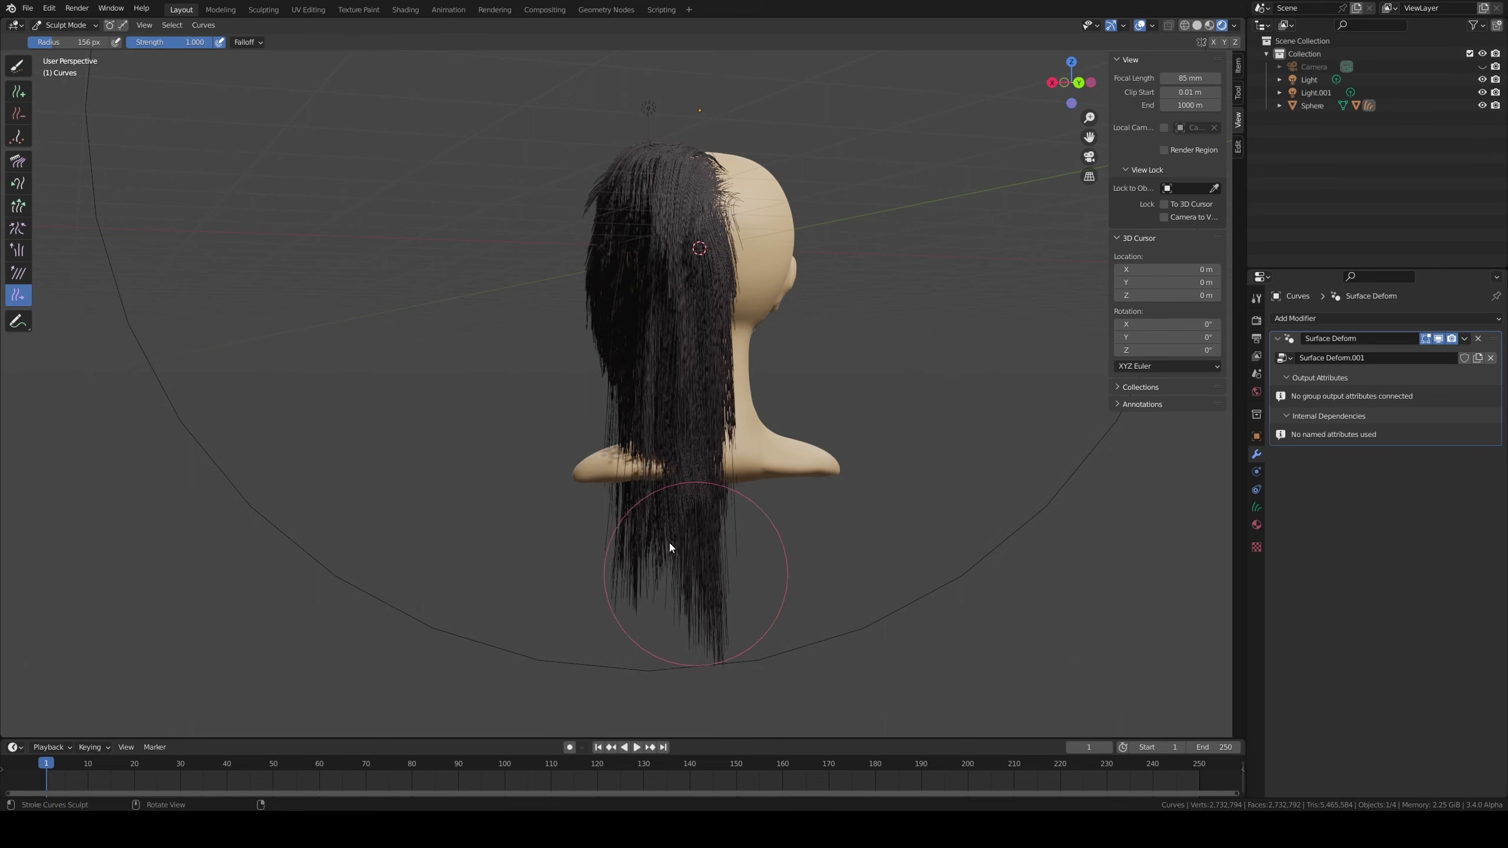
# - Smooth the strands and comb the long hair ends down past the neck
pyautogui.moveTo(669, 547)
pyautogui.mouseDown(button='middle')
pyautogui.moveTo(773, 132)
pyautogui.moveTo(687, 148)
pyautogui.mouseUp(button='middle')
pyautogui.moveTo(935, 141)
pyautogui.mouseDown(button='middle')
pyautogui.moveTo(621, 507)
pyautogui.moveTo(416, 297)
pyautogui.mouseUp(button='middle')
pyautogui.click(17, 272)
pyautogui.moveTo(670, 278); pyautogui.dragTo(730, 198, button='middle')
pyautogui.click(17, 161)
pyautogui.moveTo(97, 275); pyautogui.dragTo(683, 535, button='middle')
pyautogui.press('f')
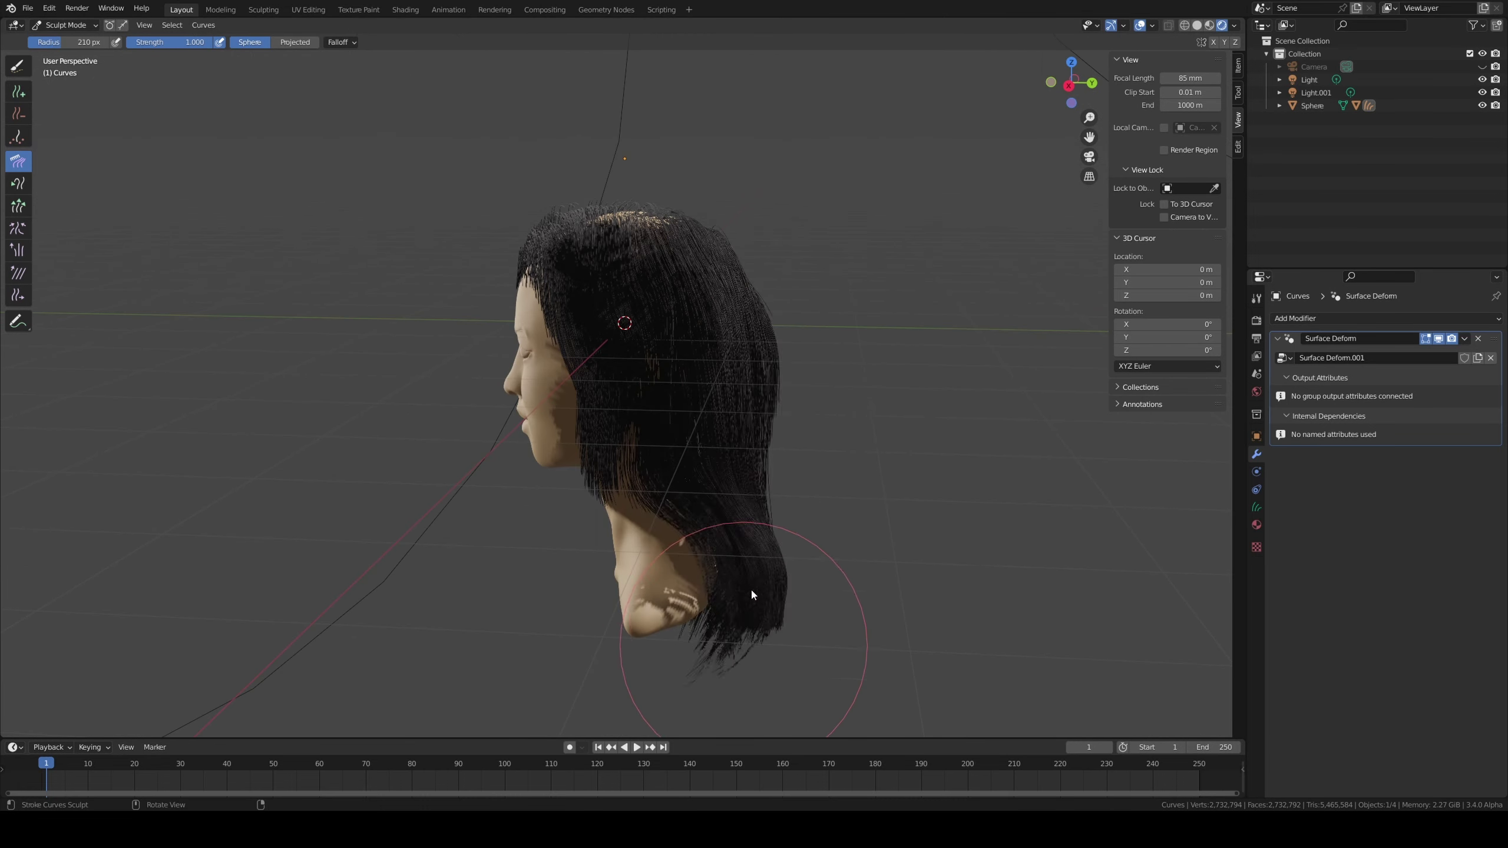
pyautogui.click(750, 587)
pyautogui.moveTo(750, 586)
pyautogui.mouseDown(button='middle')
pyautogui.moveTo(602, 480)
pyautogui.moveTo(534, 356)
pyautogui.moveTo(497, 212)
pyautogui.moveTo(582, 482)
pyautogui.moveTo(499, 316)
pyautogui.mouseUp(button='middle')
pyautogui.scroll(3, 507, 371)
pyautogui.click(1279, 104)
# - Duplicate the hair curves, mirror the copy with a -1 X scale, and apply the transform
pyautogui.hotkey('ctrl', 'Tab')
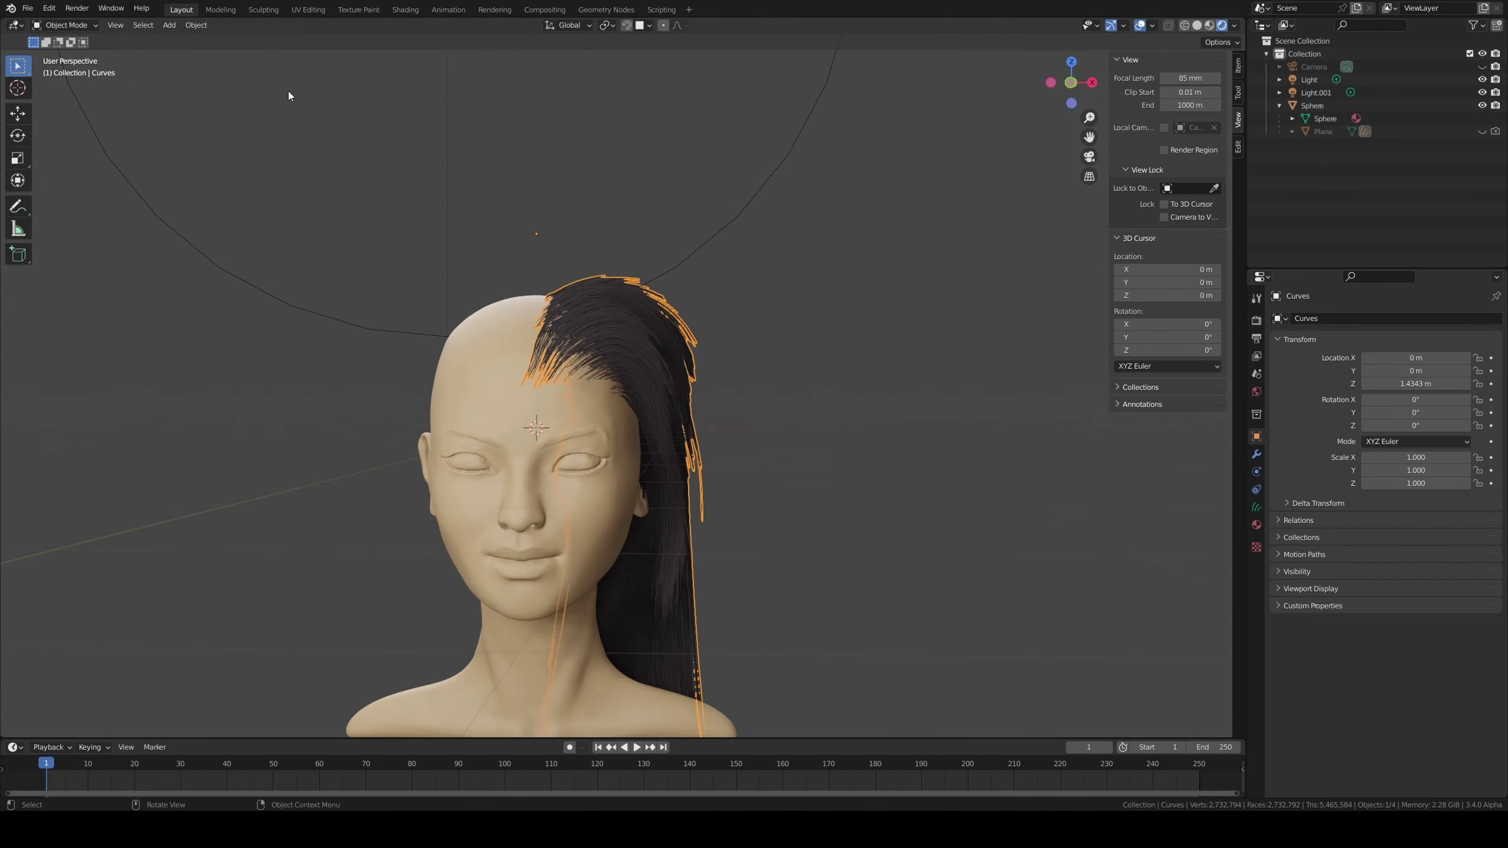
pyautogui.hotkey('shift', 'd')
pyautogui.press('Escape')
pyautogui.click(1256, 454)
pyautogui.press('r')
pyautogui.press('x')
pyautogui.press('Escape')
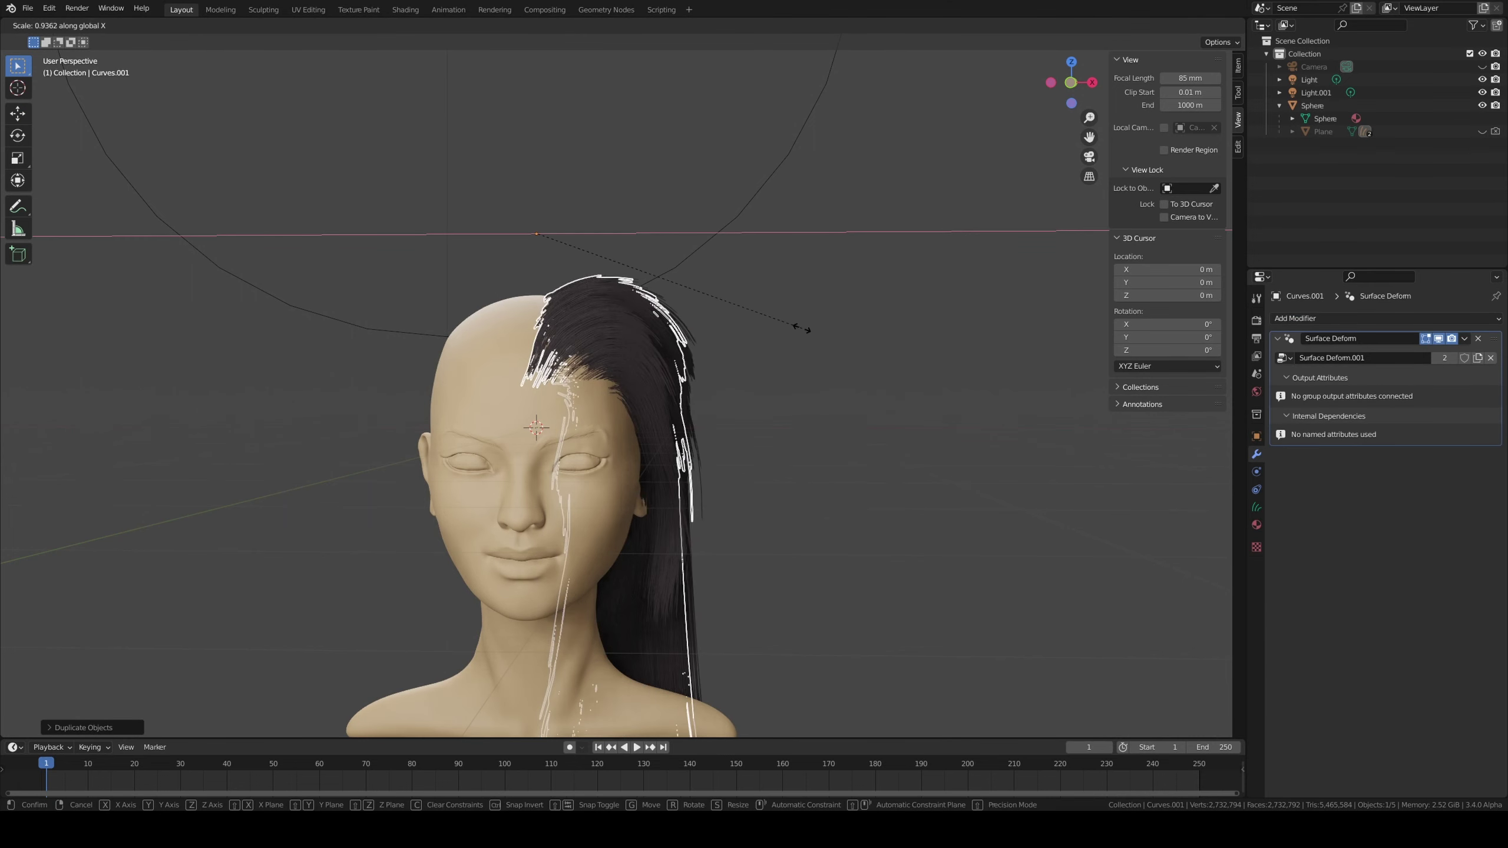
pyautogui.press('s')
pyautogui.press('x')
pyautogui.press('-')
pyautogui.press('1')
pyautogui.press('Return')
pyautogui.hotkey('ctrl', 'a')
# - Comb the mirrored hair with Projected falloff and add strands so both sides are covered
pyautogui.click(502, 355)
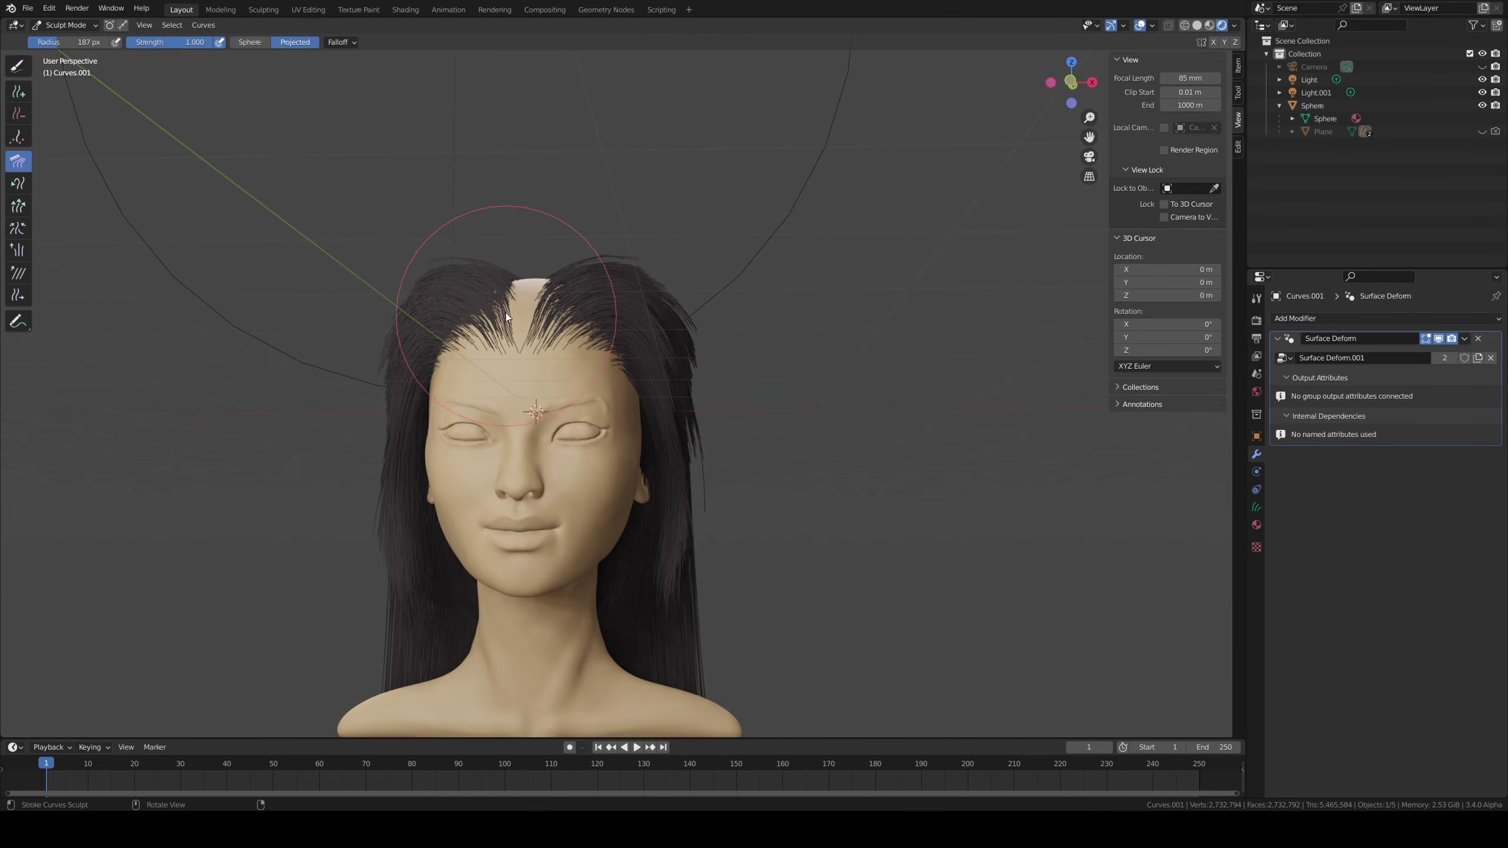
pyautogui.moveTo(506, 312); pyautogui.dragTo(370, 335, button='middle')
pyautogui.click(1209, 26)
pyautogui.moveTo(415, 250)
pyautogui.mouseDown(button='middle')
pyautogui.moveTo(346, 226)
pyautogui.moveTo(456, 246)
pyautogui.moveTo(380, 267)
pyautogui.moveTo(380, 299)
pyautogui.moveTo(447, 165)
pyautogui.moveTo(496, 344)
pyautogui.moveTo(98, 200)
pyautogui.mouseUp(button='middle')
pyautogui.hotkey('shift', 'space')
pyautogui.moveTo(497, 123)
pyautogui.mouseDown(button='middle')
pyautogui.moveTo(337, 51)
pyautogui.moveTo(558, 255)
pyautogui.moveTo(551, 308)
pyautogui.moveTo(560, 104)
pyautogui.mouseUp(button='middle')
pyautogui.press('c')
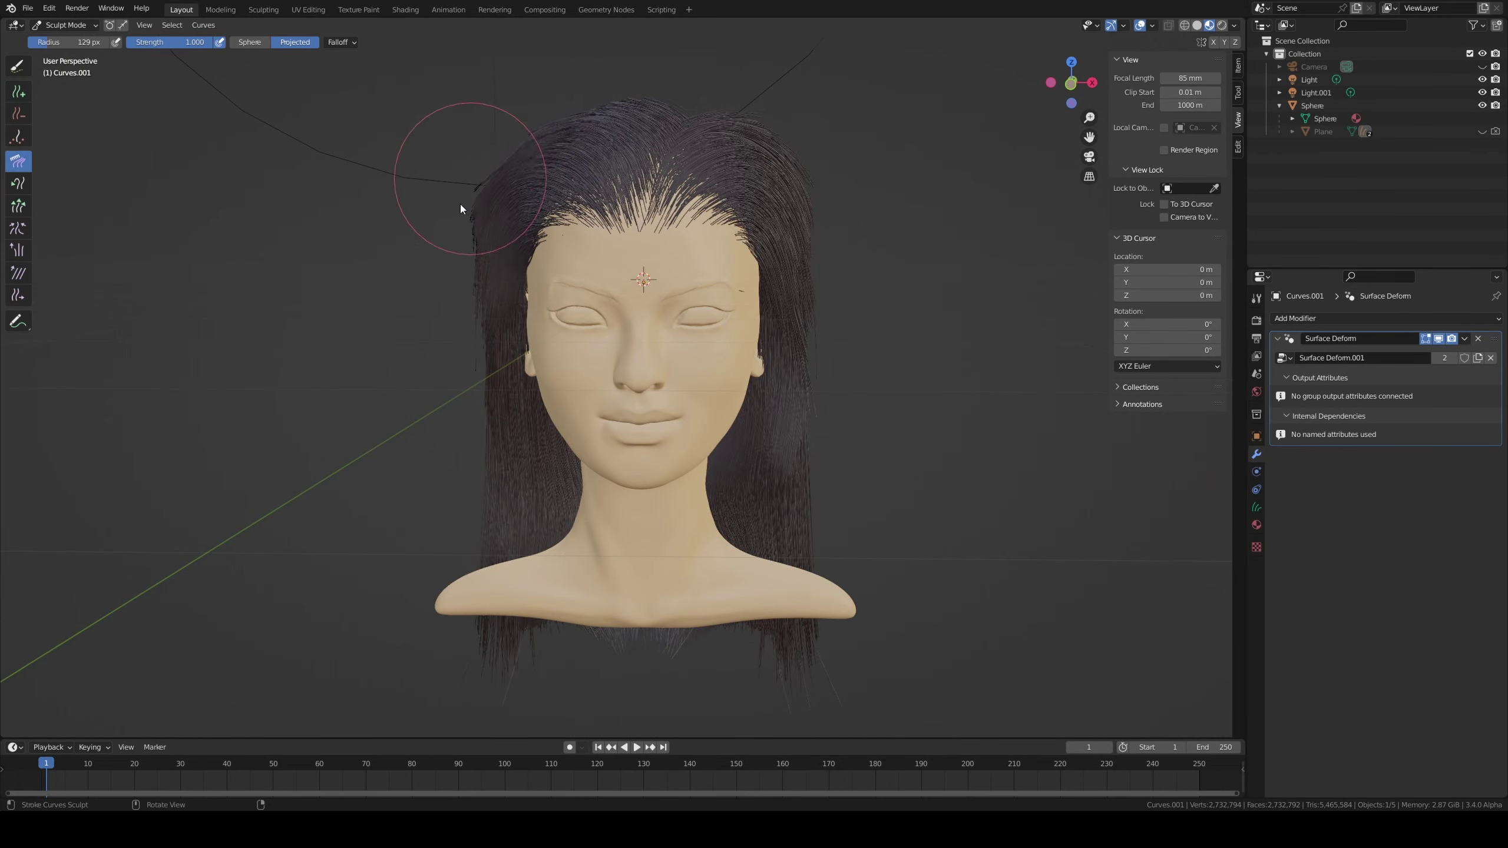
pyautogui.scroll(-2, 461, 208)
pyautogui.moveTo(596, 189); pyautogui.dragTo(482, 270, button='middle')
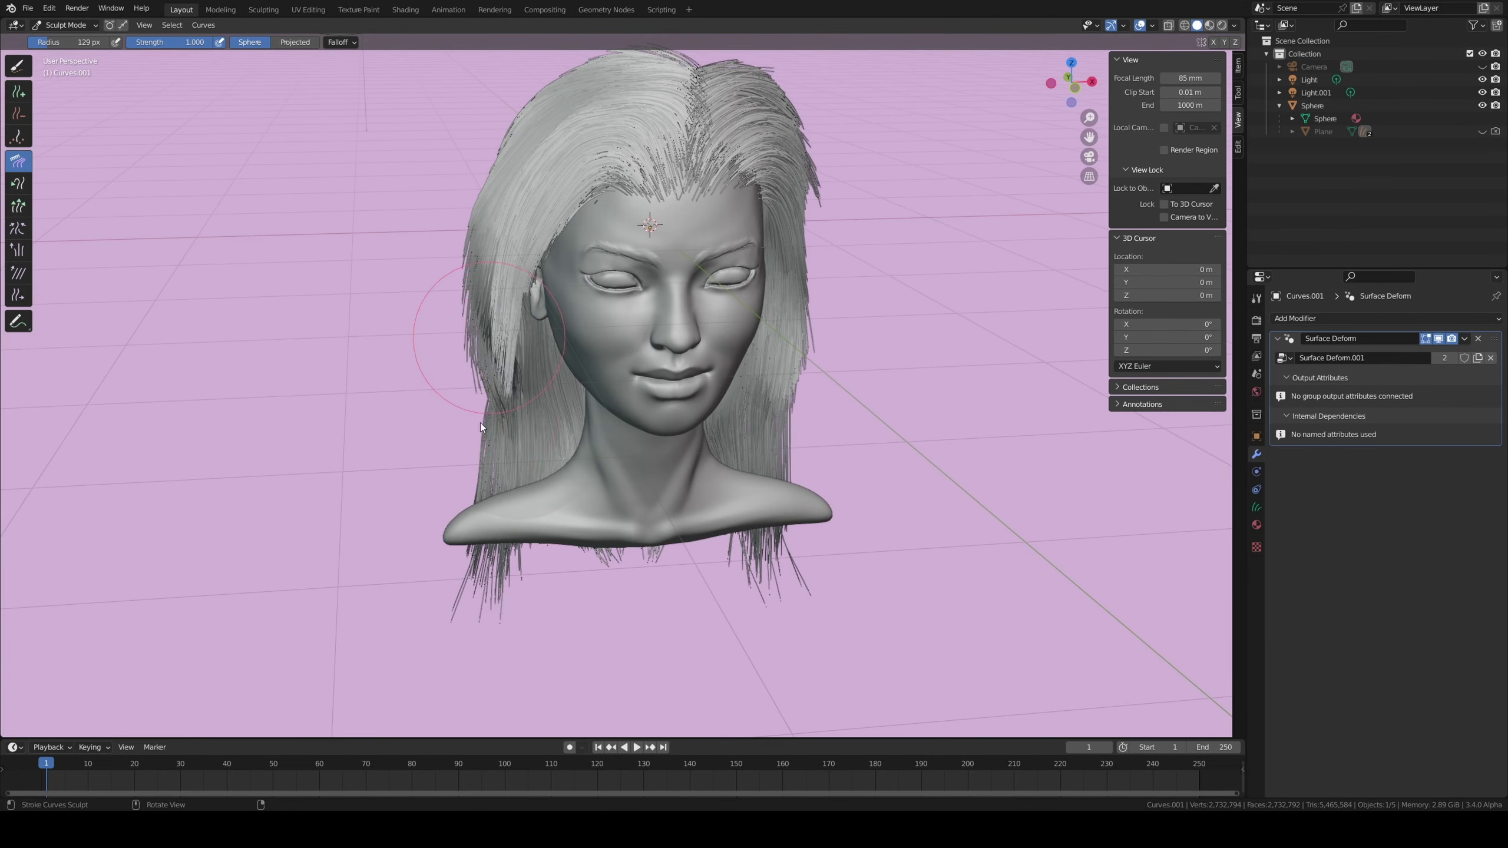
pyautogui.moveTo(481, 426); pyautogui.dragTo(380, 451, button='middle')
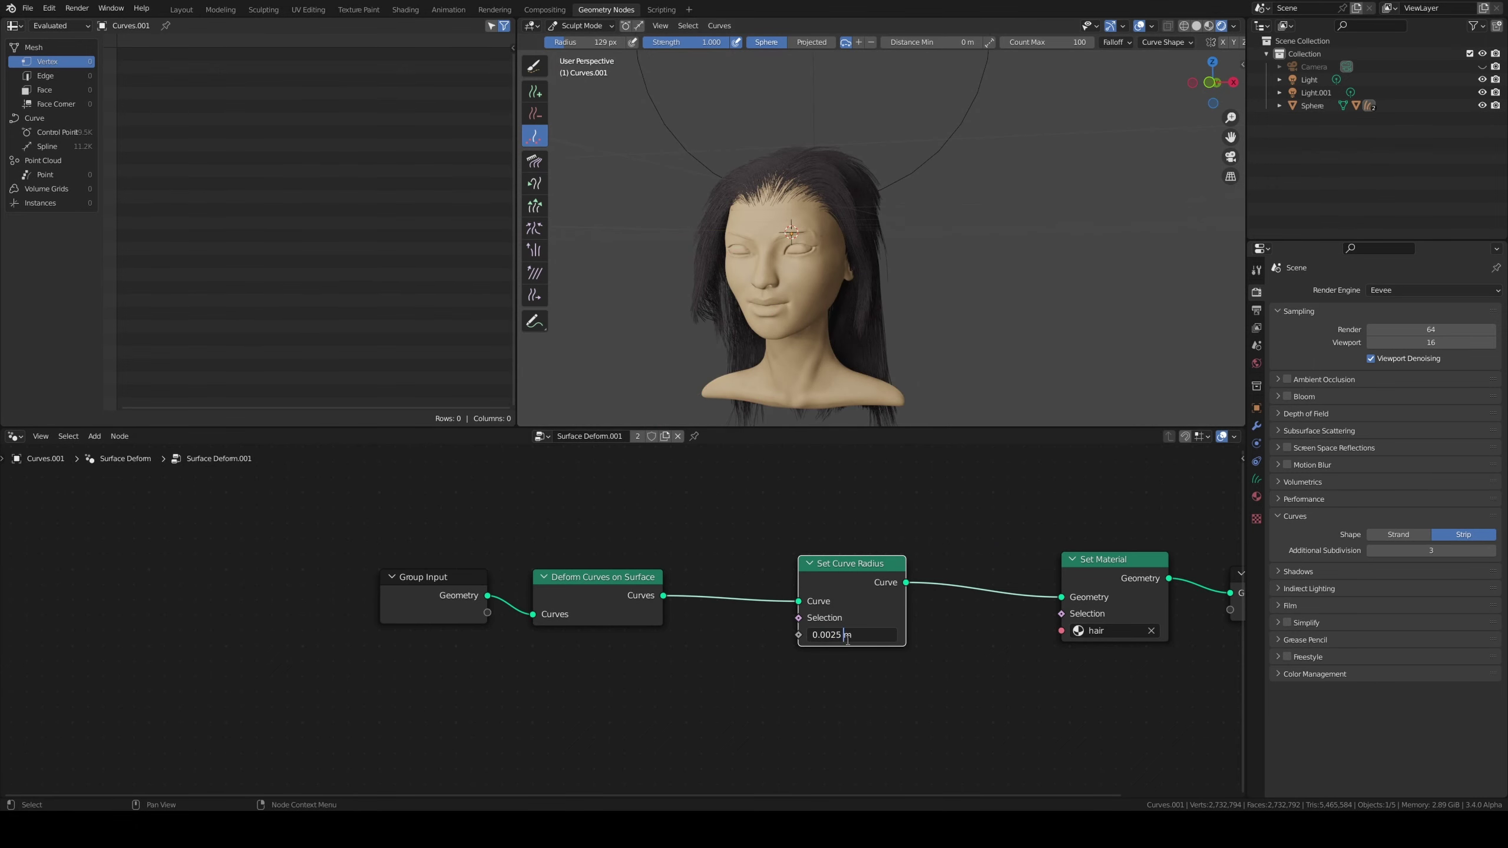
# - Set the hair radius to 0.0015 m and render the curves as 3D Curves
pyautogui.press('Return')
pyautogui.moveTo(809, 285); pyautogui.dragTo(809, 374, button='middle')
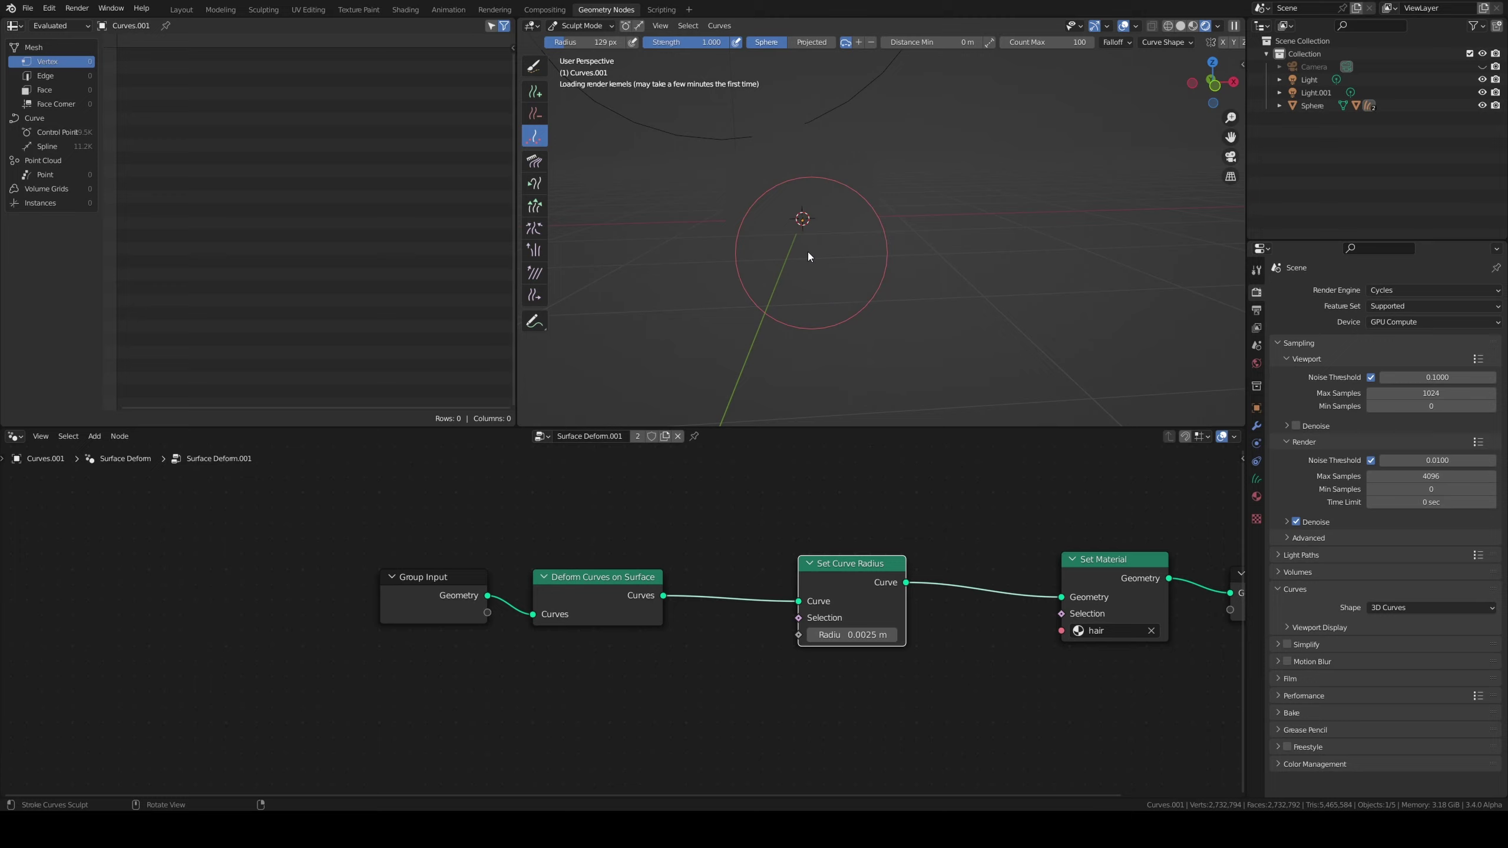
pyautogui.click(842, 634)
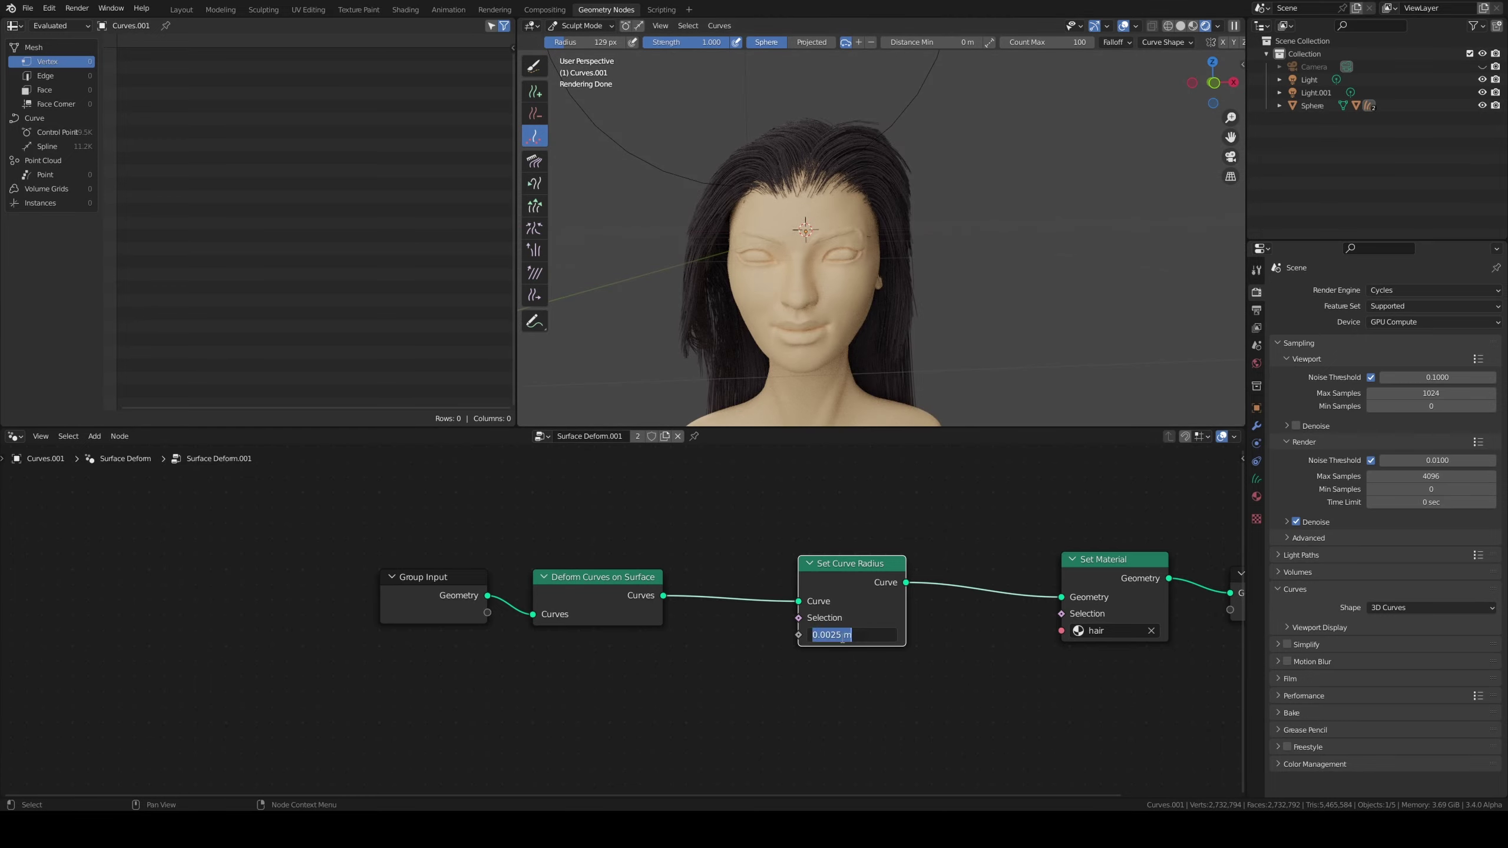
pyautogui.click(1395, 608)
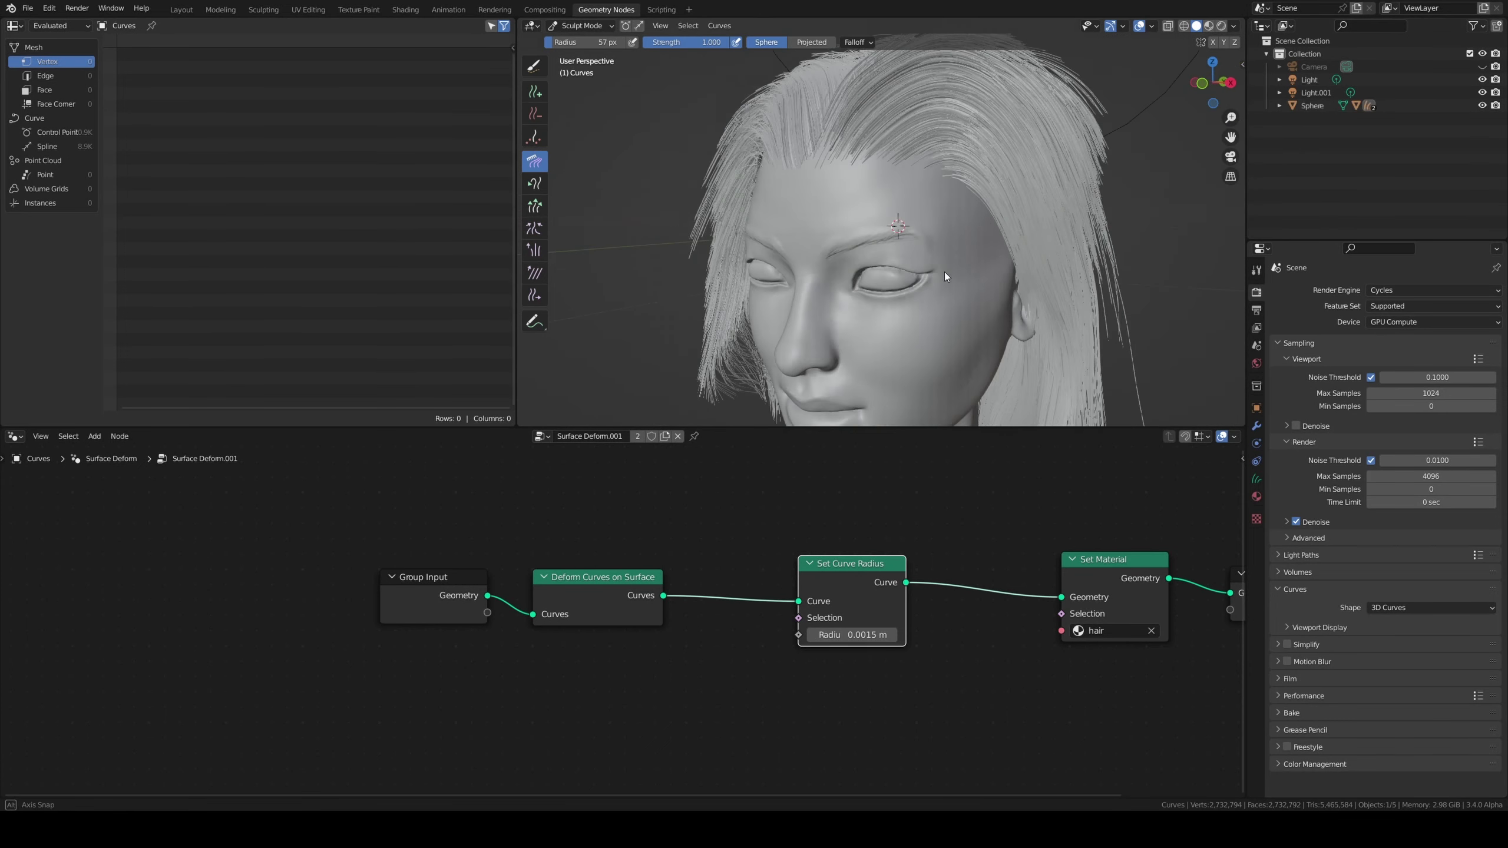
# - Pinch and comb the hair strands, resizing the brush to refine the mirrored hair
pyautogui.moveTo(1029, 246)
pyautogui.mouseDown(button='middle')
pyautogui.moveTo(924, 345)
pyautogui.moveTo(884, 318)
pyautogui.mouseUp(button='middle')
pyautogui.press('p')
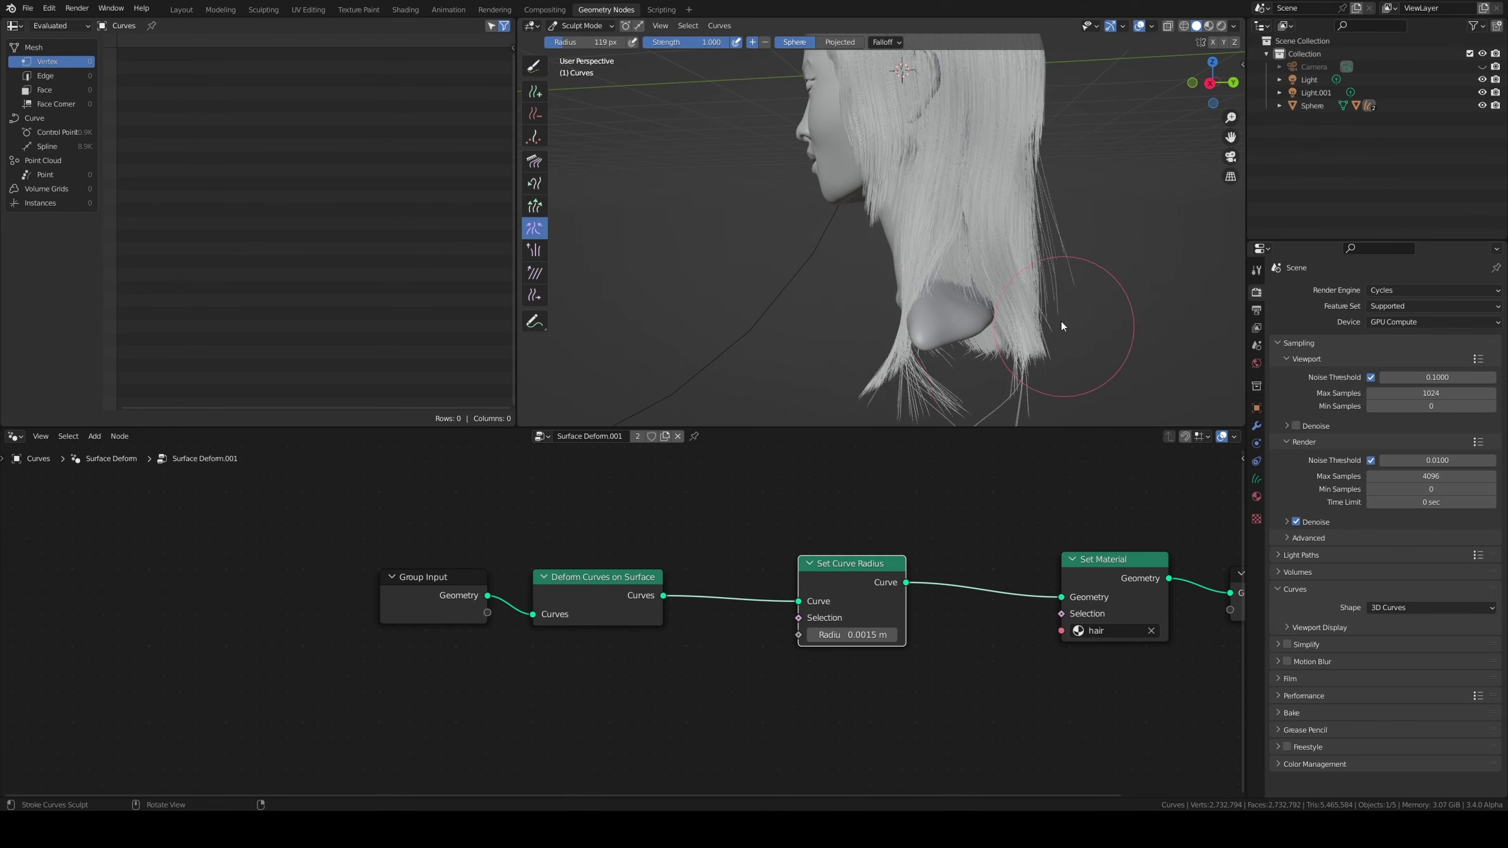
pyautogui.moveTo(1062, 326)
pyautogui.mouseDown(button='middle')
pyautogui.moveTo(980, 237)
pyautogui.moveTo(940, 105)
pyautogui.moveTo(1043, 168)
pyautogui.moveTo(945, 341)
pyautogui.moveTo(795, 244)
pyautogui.moveTo(666, 245)
pyautogui.moveTo(846, 227)
pyautogui.mouseUp(button='middle')
pyautogui.press('c')
pyautogui.scroll(-3, 944, 340)
pyautogui.click(694, 249)
pyautogui.moveTo(693, 249)
pyautogui.mouseDown(button='middle')
pyautogui.moveTo(721, 386)
pyautogui.moveTo(701, 333)
pyautogui.moveTo(662, 297)
pyautogui.moveTo(789, 258)
pyautogui.moveTo(820, 191)
pyautogui.moveTo(740, 187)
pyautogui.moveTo(668, 307)
pyautogui.moveTo(764, 185)
pyautogui.moveTo(812, 207)
pyautogui.moveTo(789, 184)
pyautogui.moveTo(726, 230)
pyautogui.moveTo(812, 288)
pyautogui.moveTo(770, 367)
pyautogui.moveTo(751, 250)
pyautogui.moveTo(799, 177)
pyautogui.mouseUp(button='middle')
pyautogui.press('f')
pyautogui.click(640, 322)
pyautogui.scroll(4, 789, 258)
pyautogui.scroll(-3, 659, 314)
pyautogui.scroll(5, 812, 208)
pyautogui.scroll(-3, 789, 184)
pyautogui.scroll(-4, 770, 367)
pyautogui.scroll(-2, 725, 370)
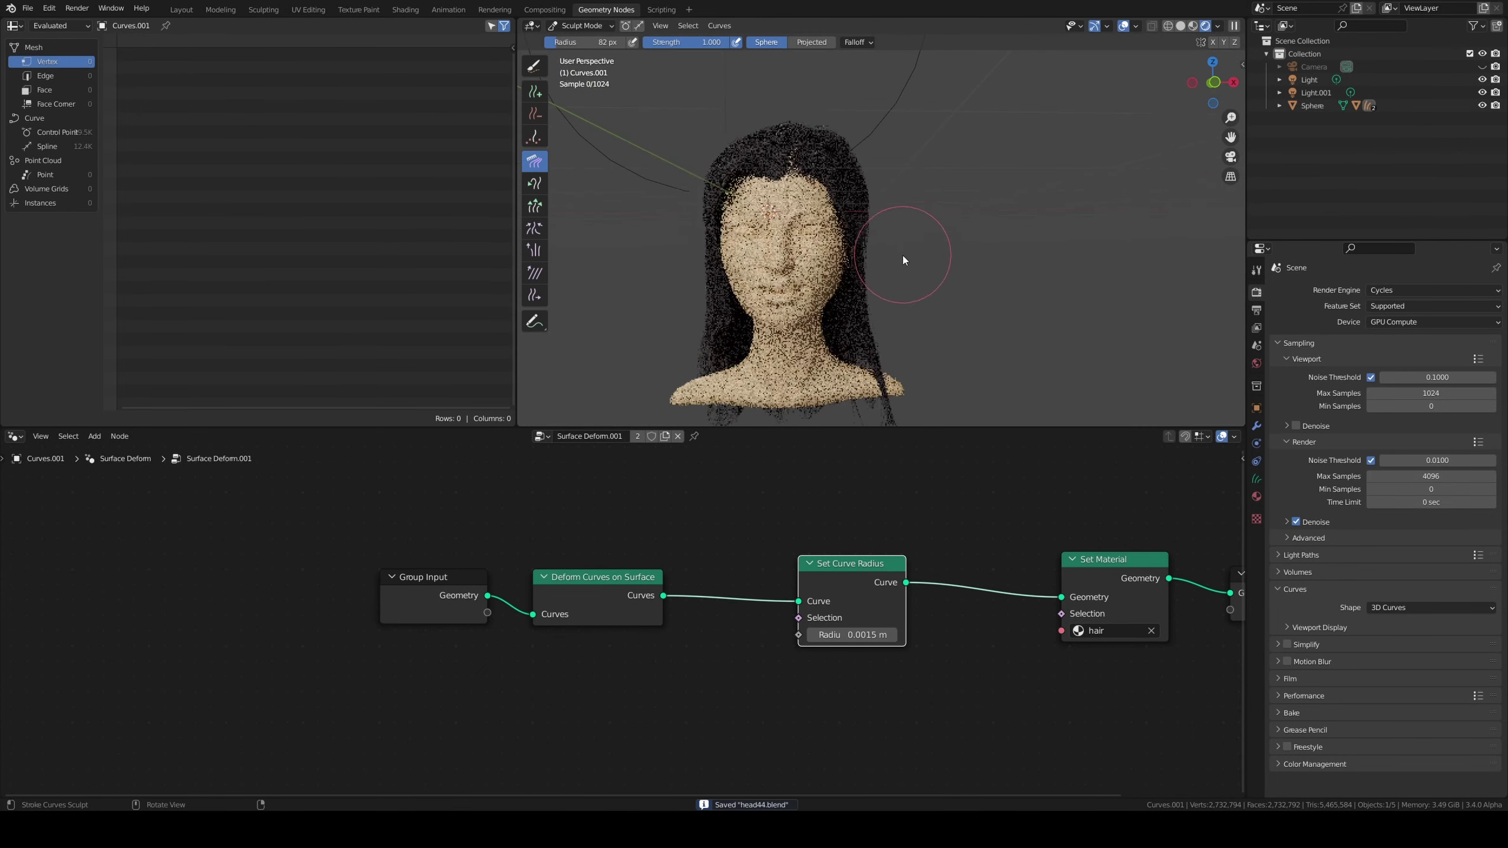
# - Save the file and set the World colour to an Environment Texture
pyautogui.click(1256, 363)
pyautogui.hotkey('ctrl', 's')
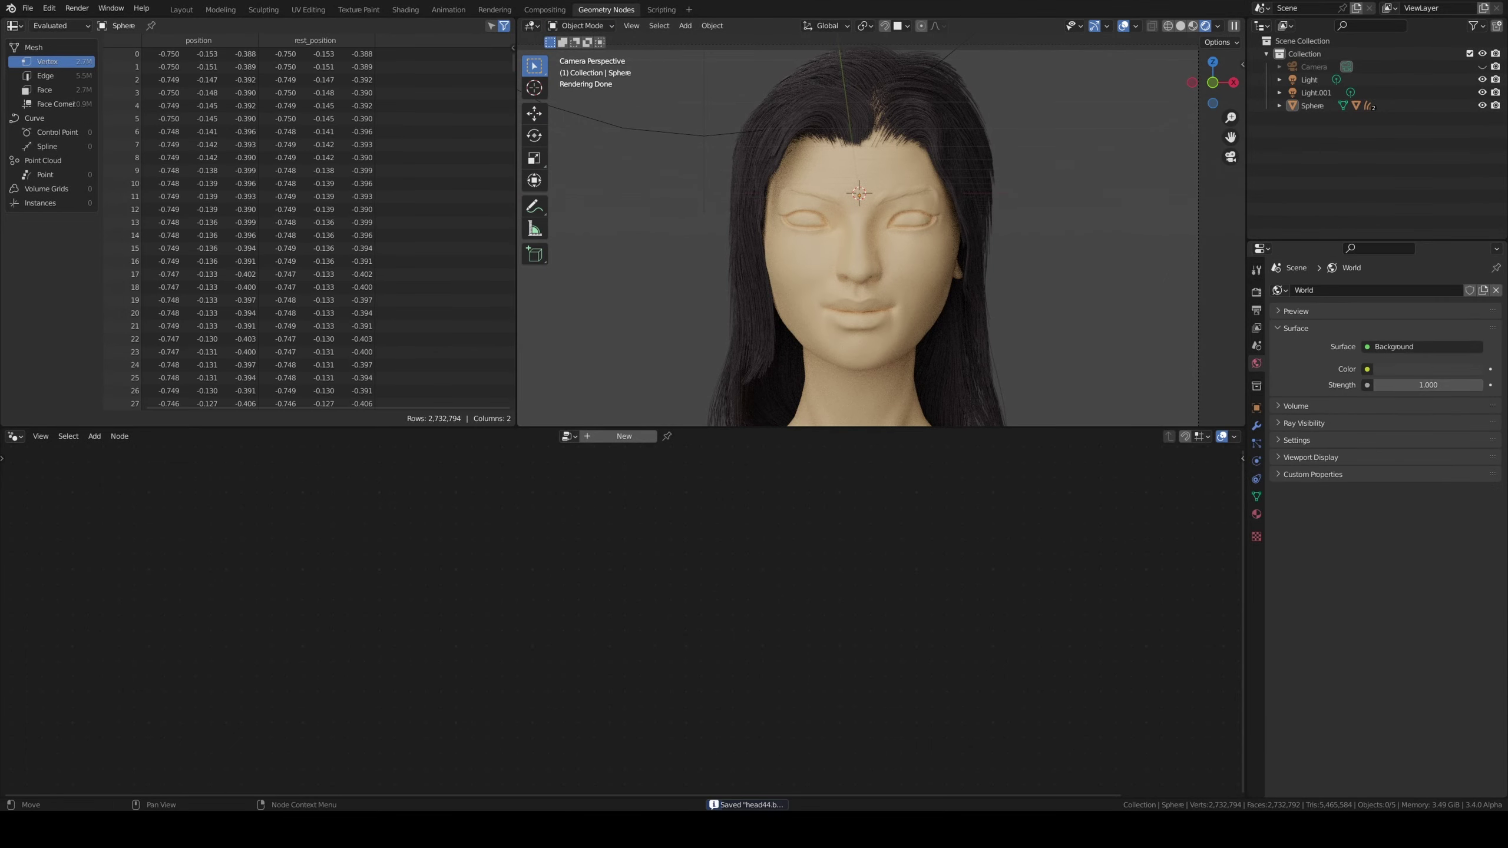
pyautogui.click(1367, 368)
pyautogui.click(1360, 517)
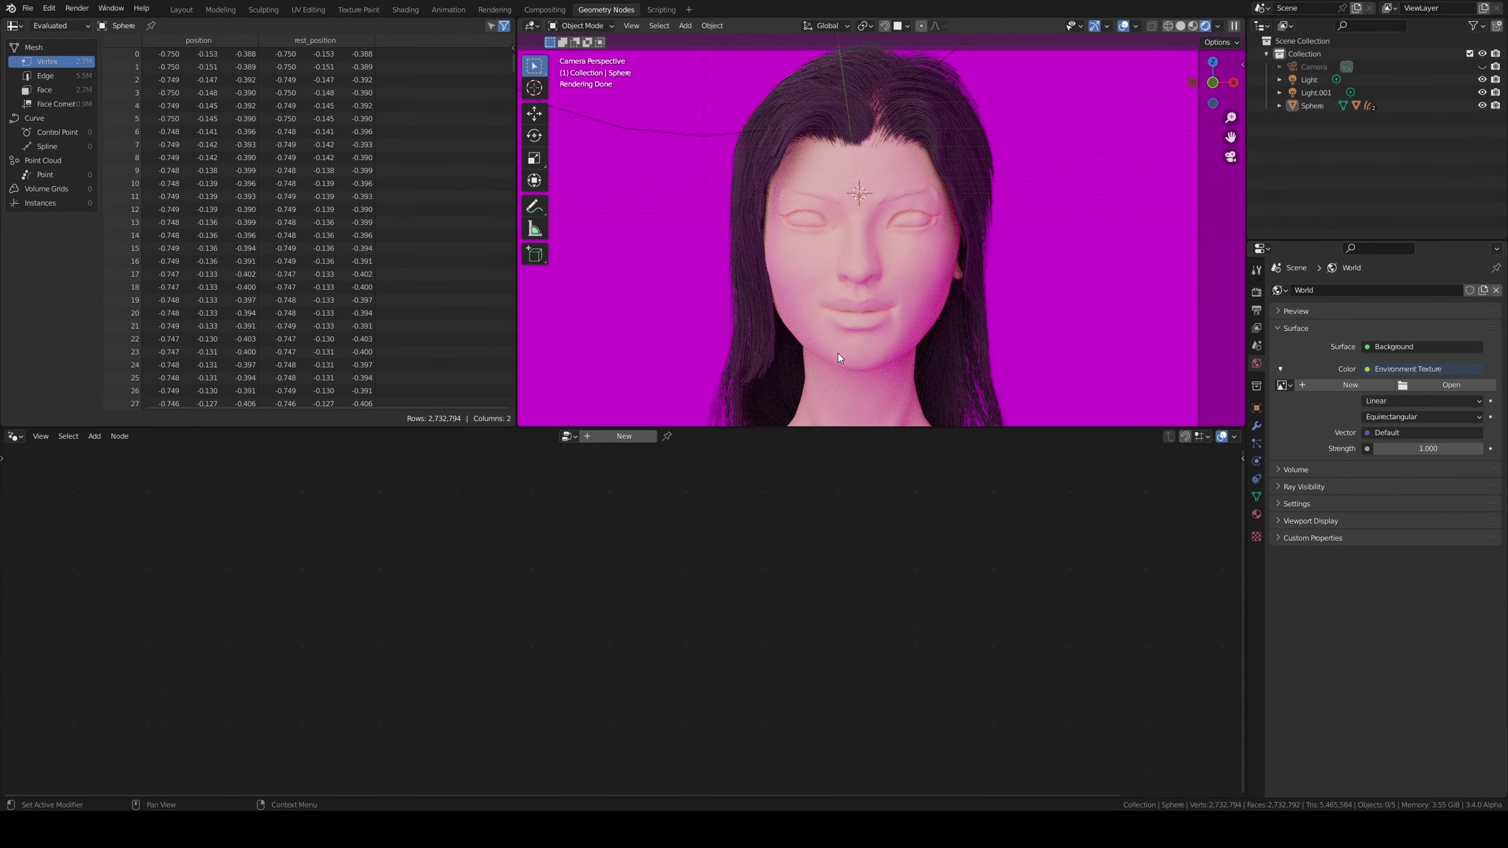
# - Move the head vertically along Z to a new height
pyautogui.click(906, 325)
pyautogui.press('g')
pyautogui.press('z')
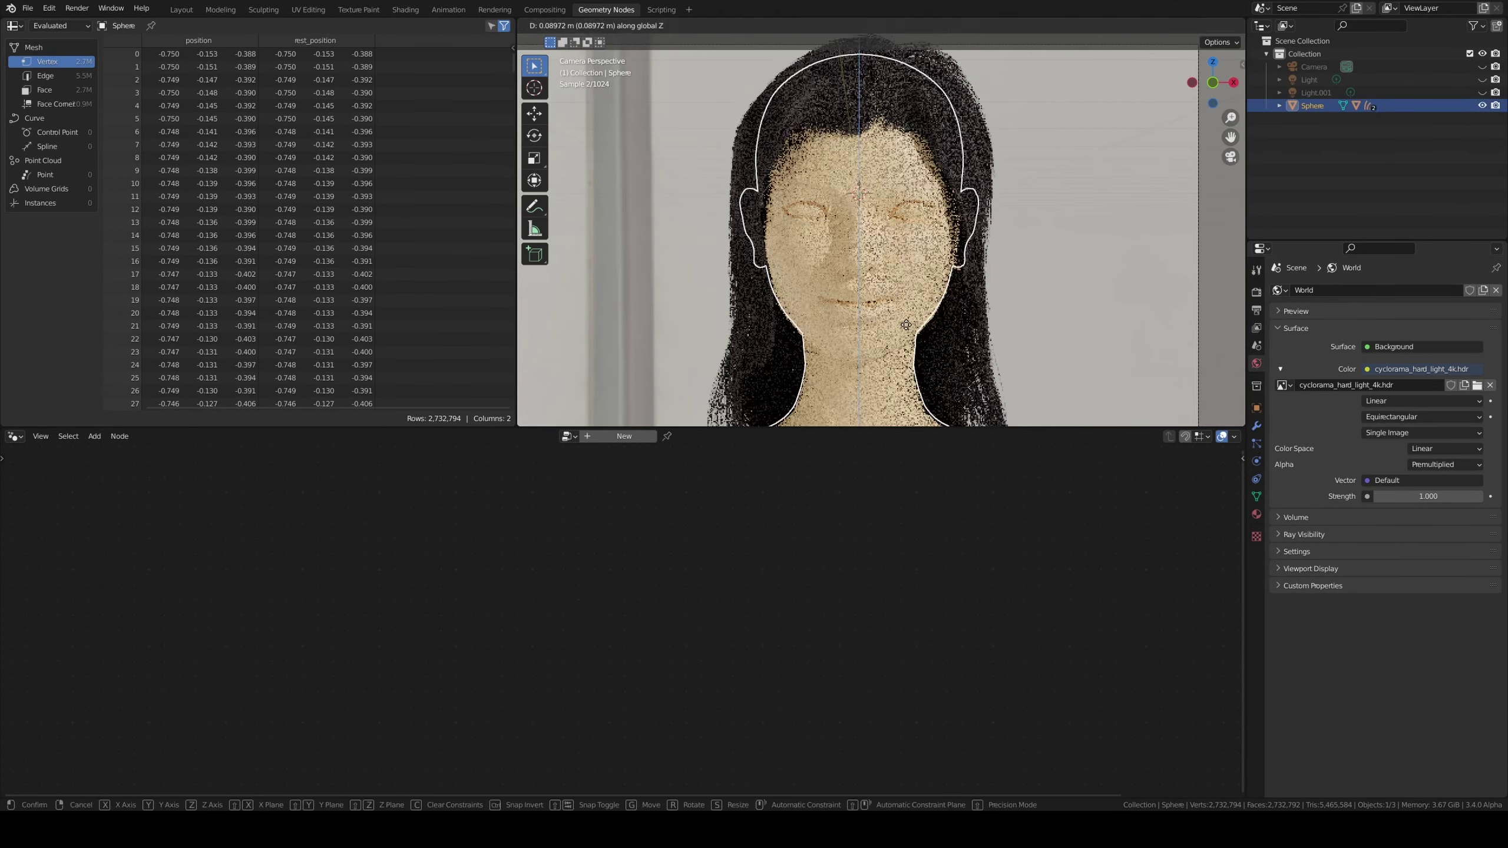
pyautogui.click(1256, 514)
# - Insert a ColorRamp between Ambient Occlusion and Principled BSDF in the head material
pyautogui.click(405, 9)
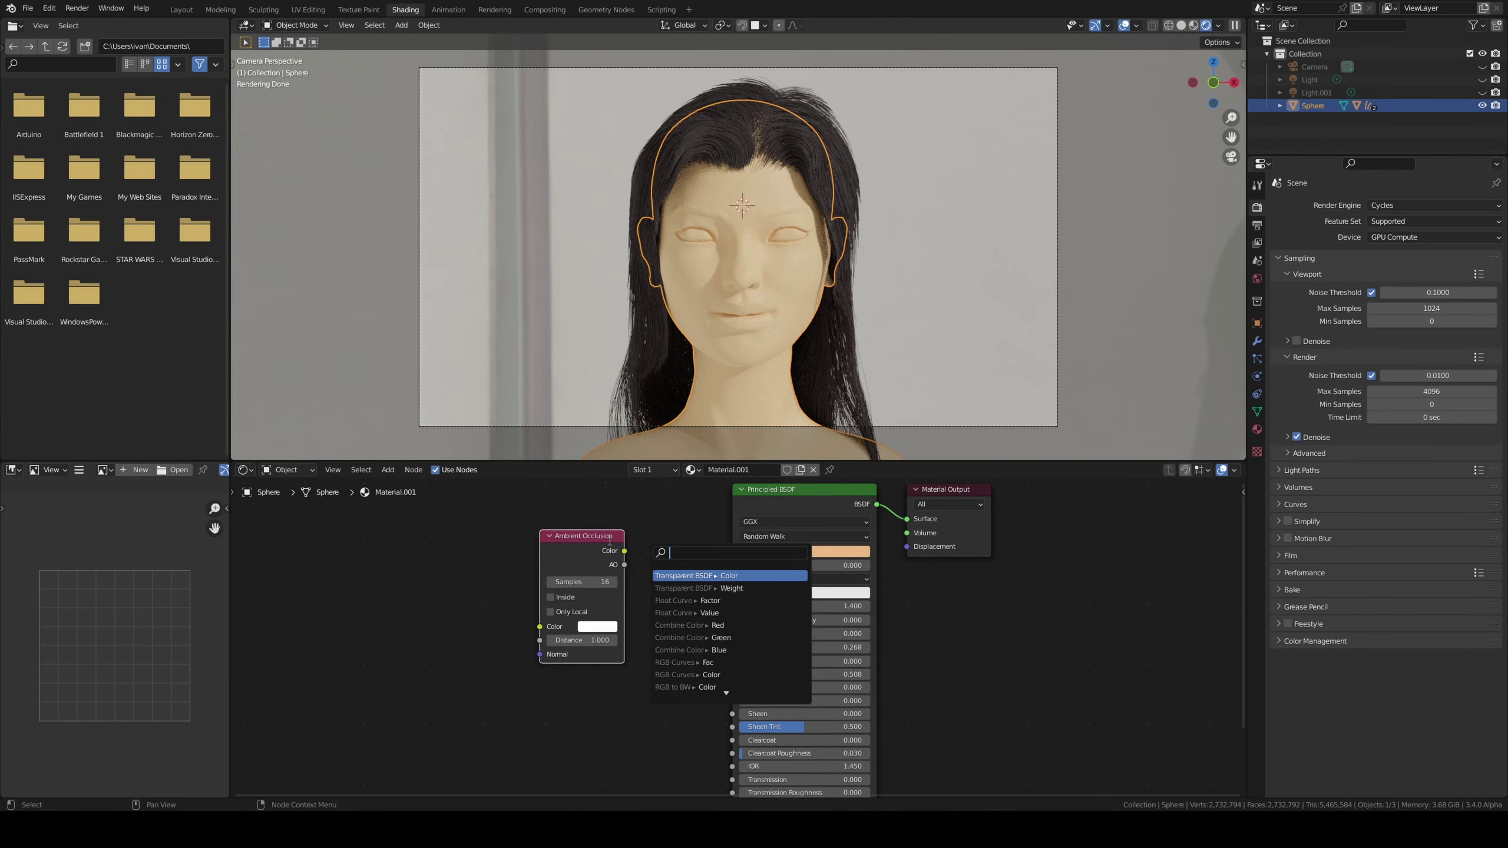
pyautogui.write('color ramp')
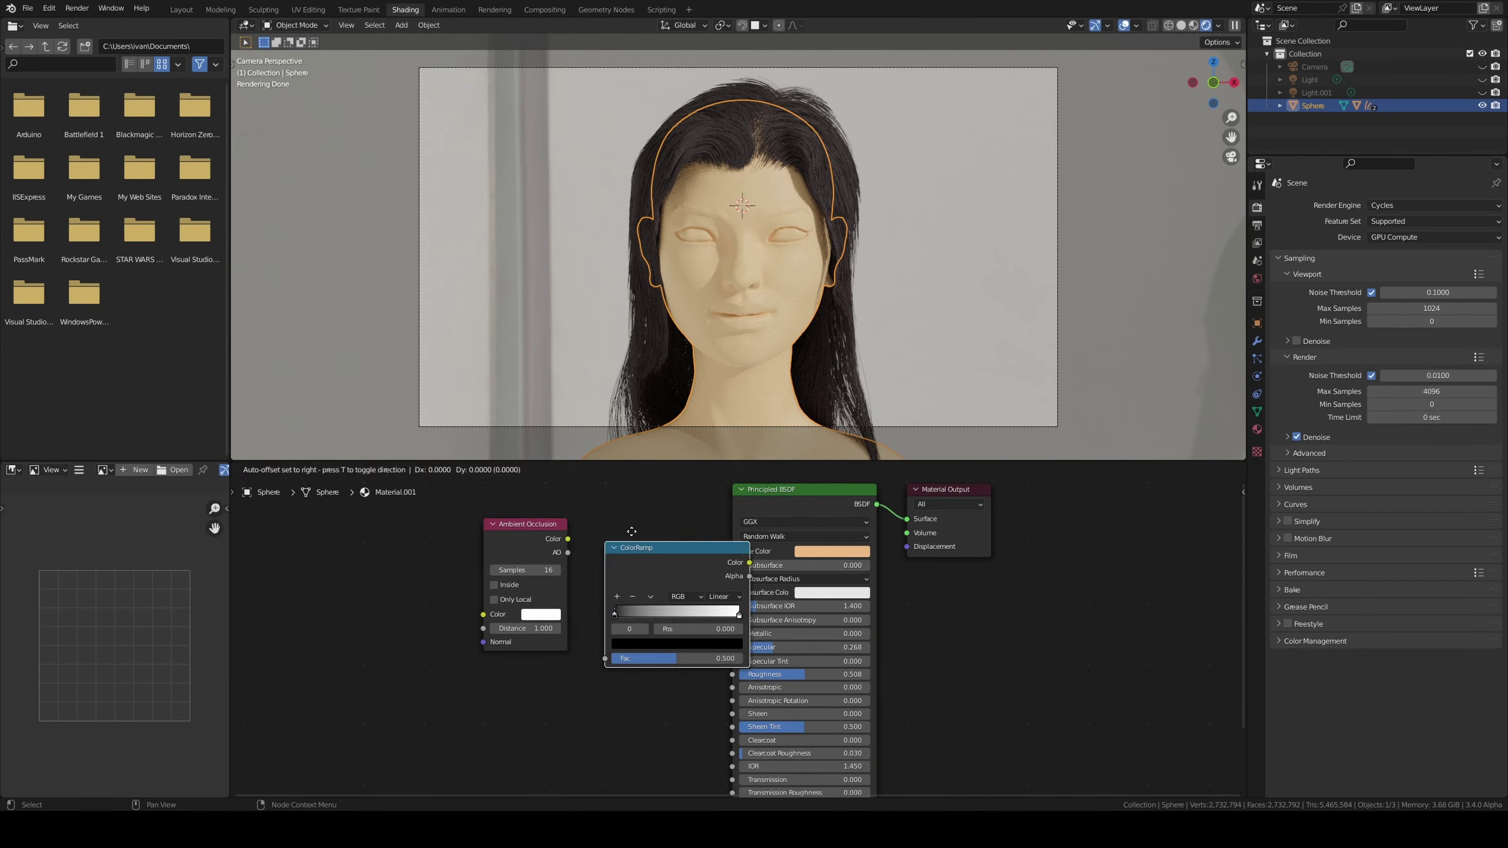
pyautogui.press('Return')
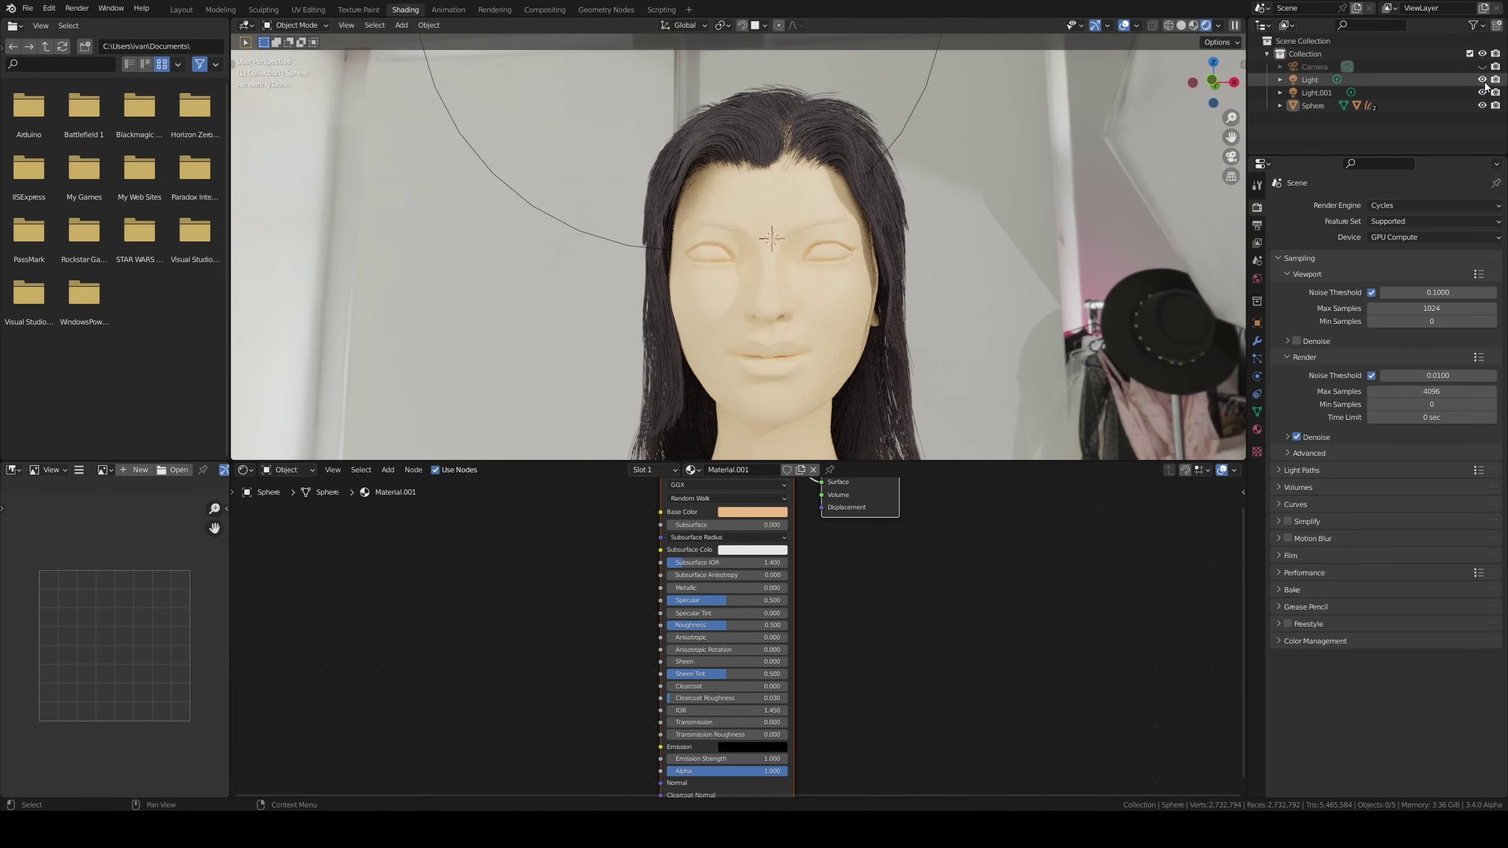
# - Orbit the view to inspect the top of the hair
pyautogui.moveTo(683, 285); pyautogui.dragTo(747, 353, button='middle')
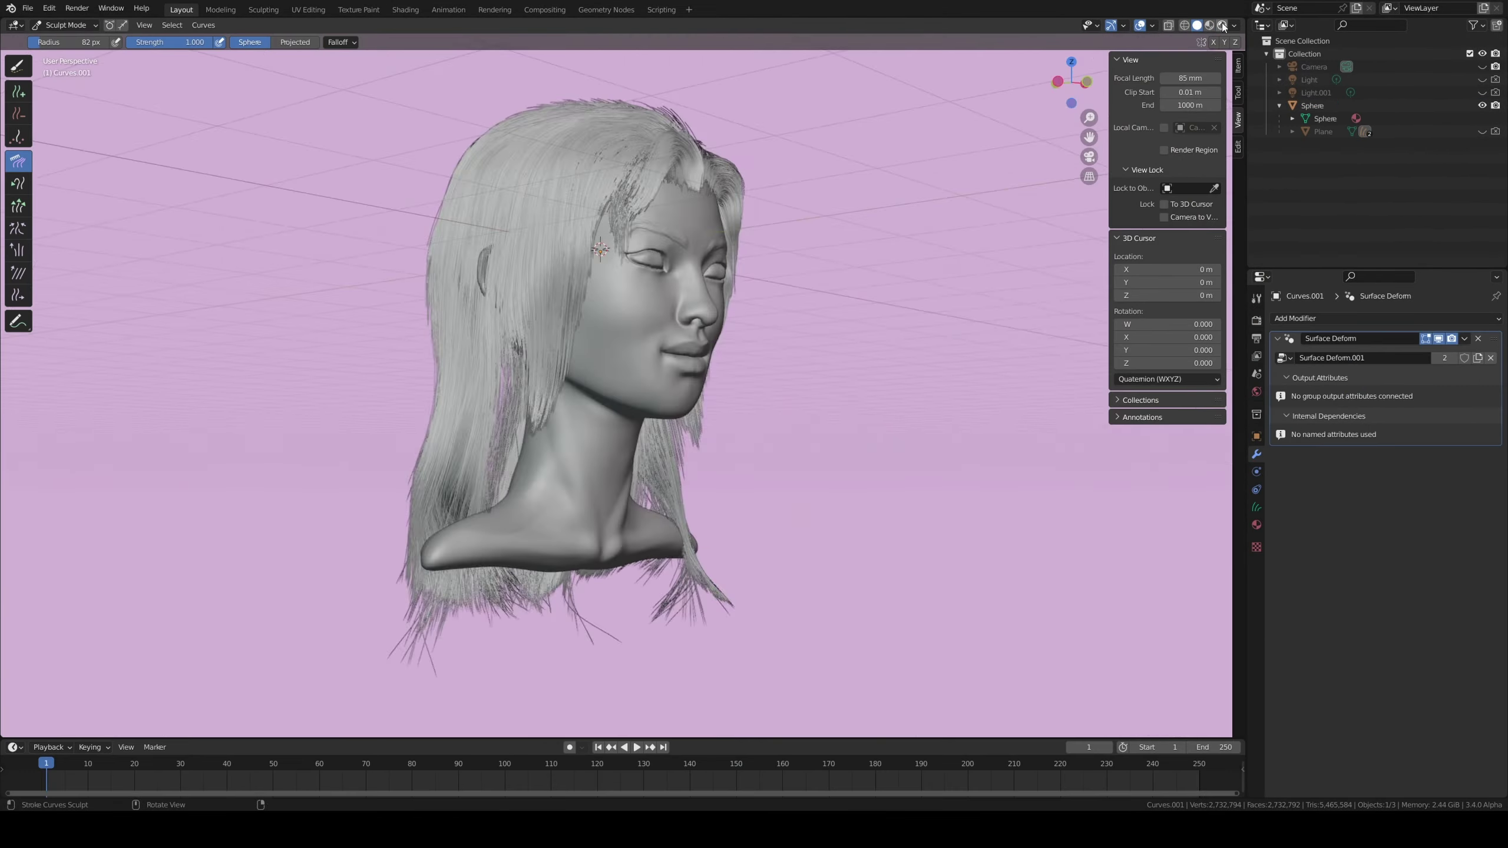
pyautogui.moveTo(653, 237); pyautogui.dragTo(653, 386, button='middle')
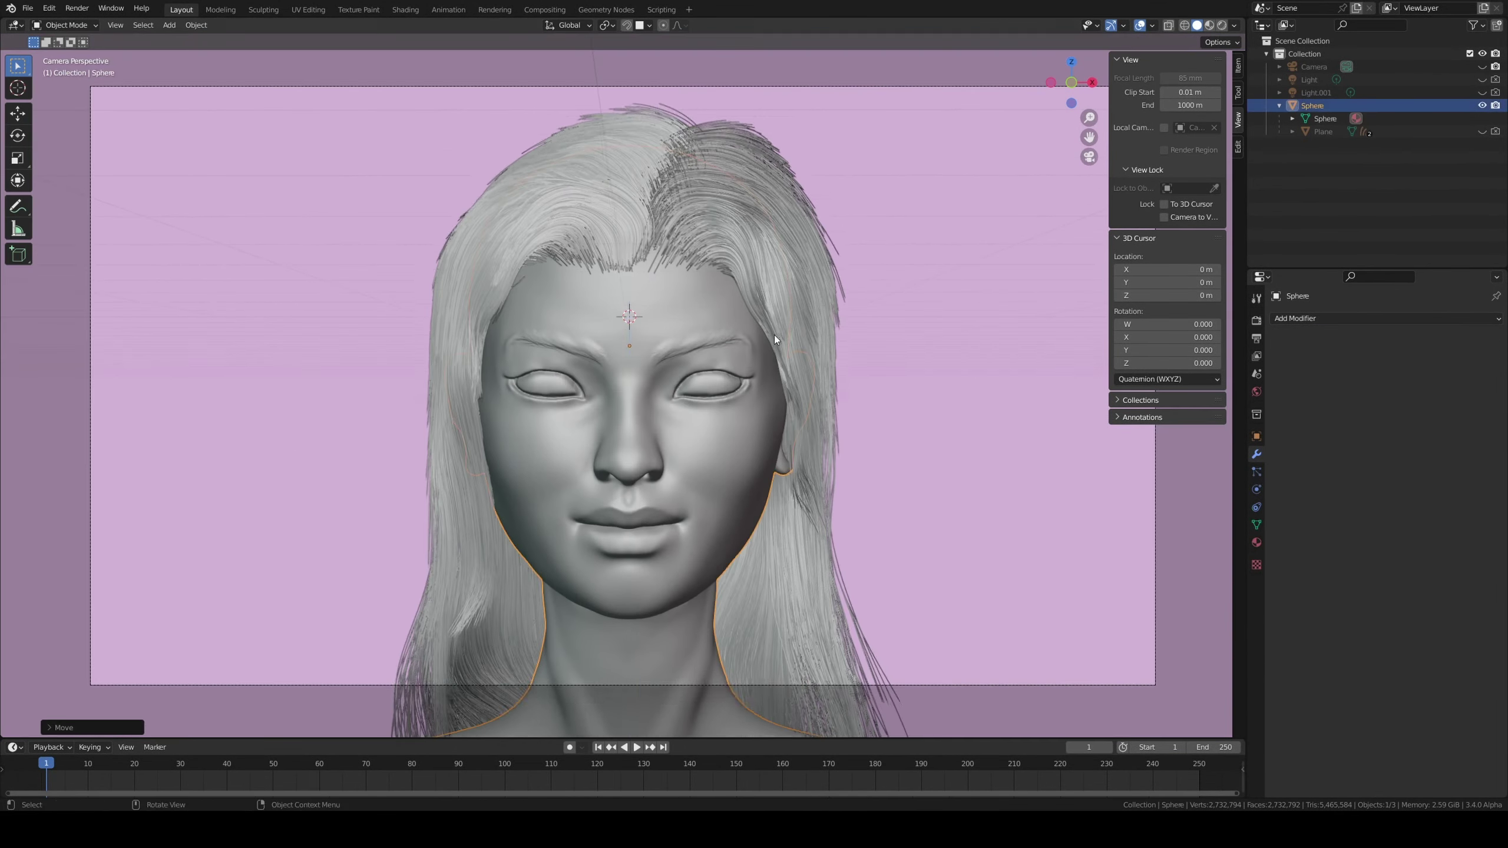
# - Rotate the head around Z, then linked-duplicate it and rotate the copy around Z
pyautogui.press('r')
pyautogui.press('z')
pyautogui.hotkey('alt', 'd')
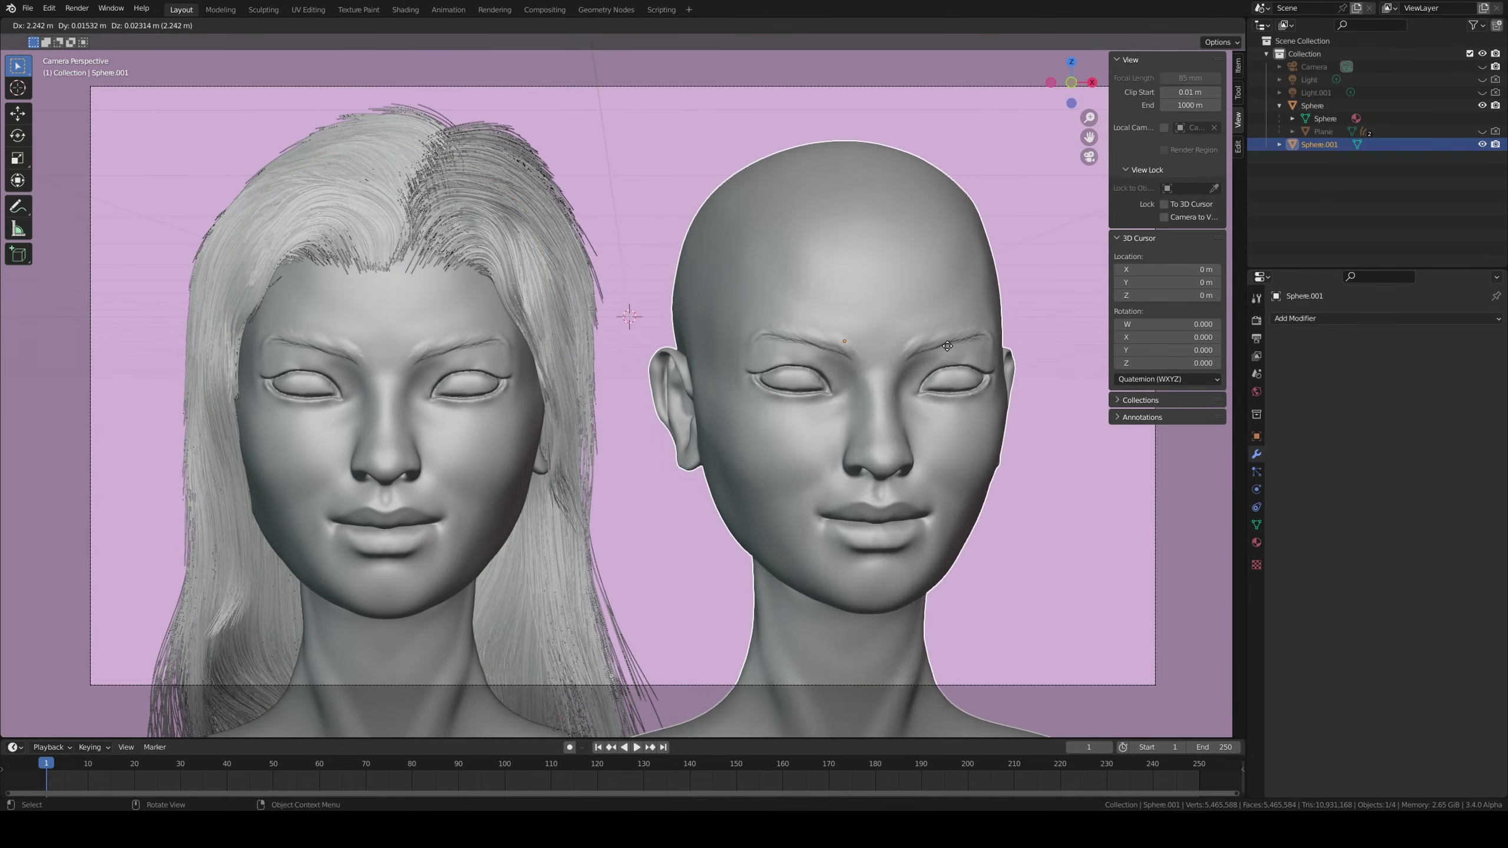
pyautogui.press('r')
pyautogui.press('z')
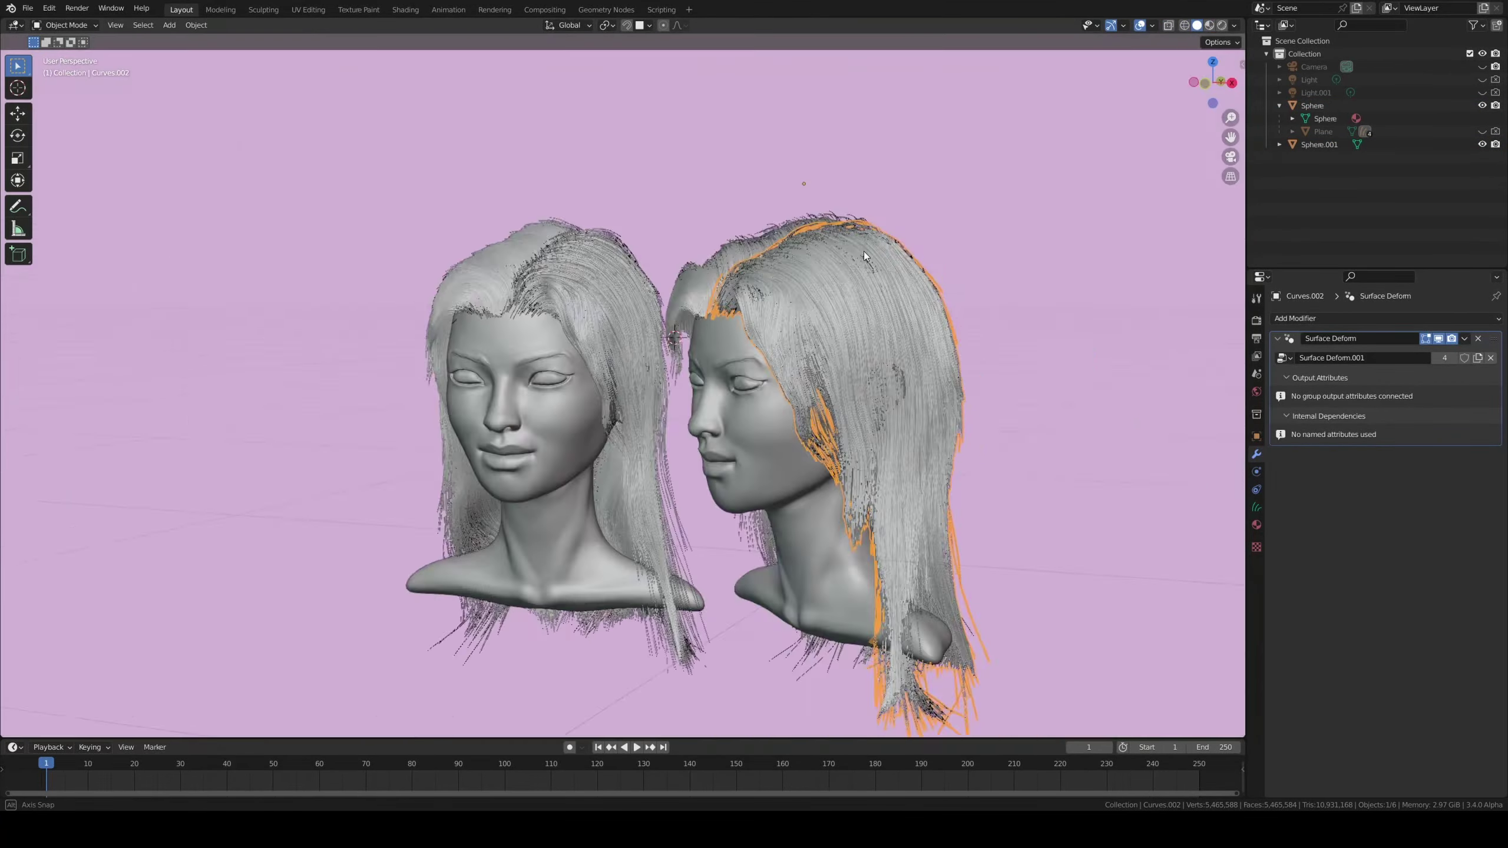
# - Frame both heads through the scene camera with rendered shading
pyautogui.moveTo(653, 368); pyautogui.dragTo(855, 353, button='middle')
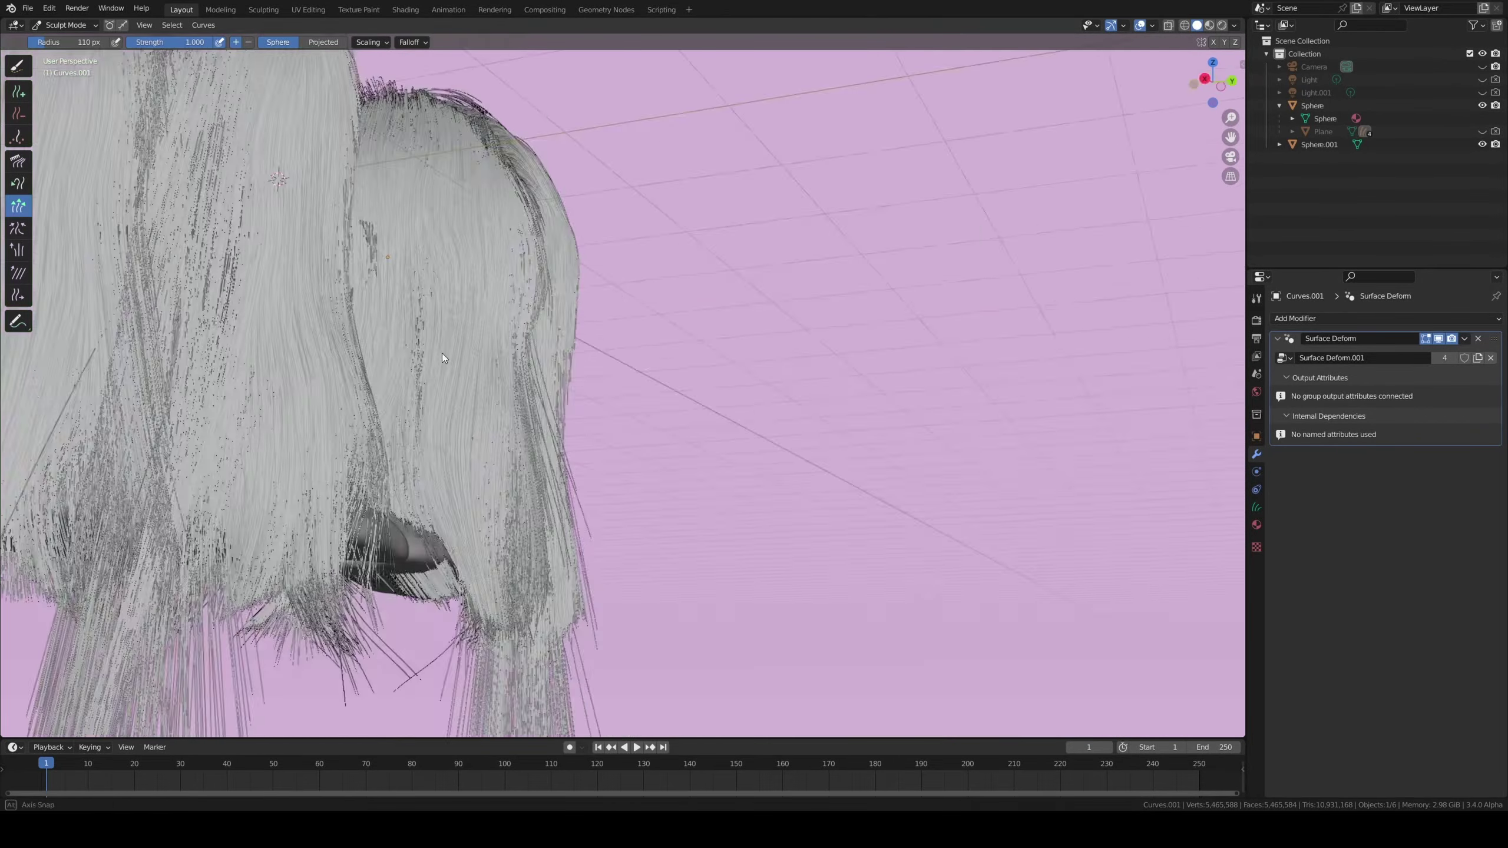
pyautogui.press('KP_0')
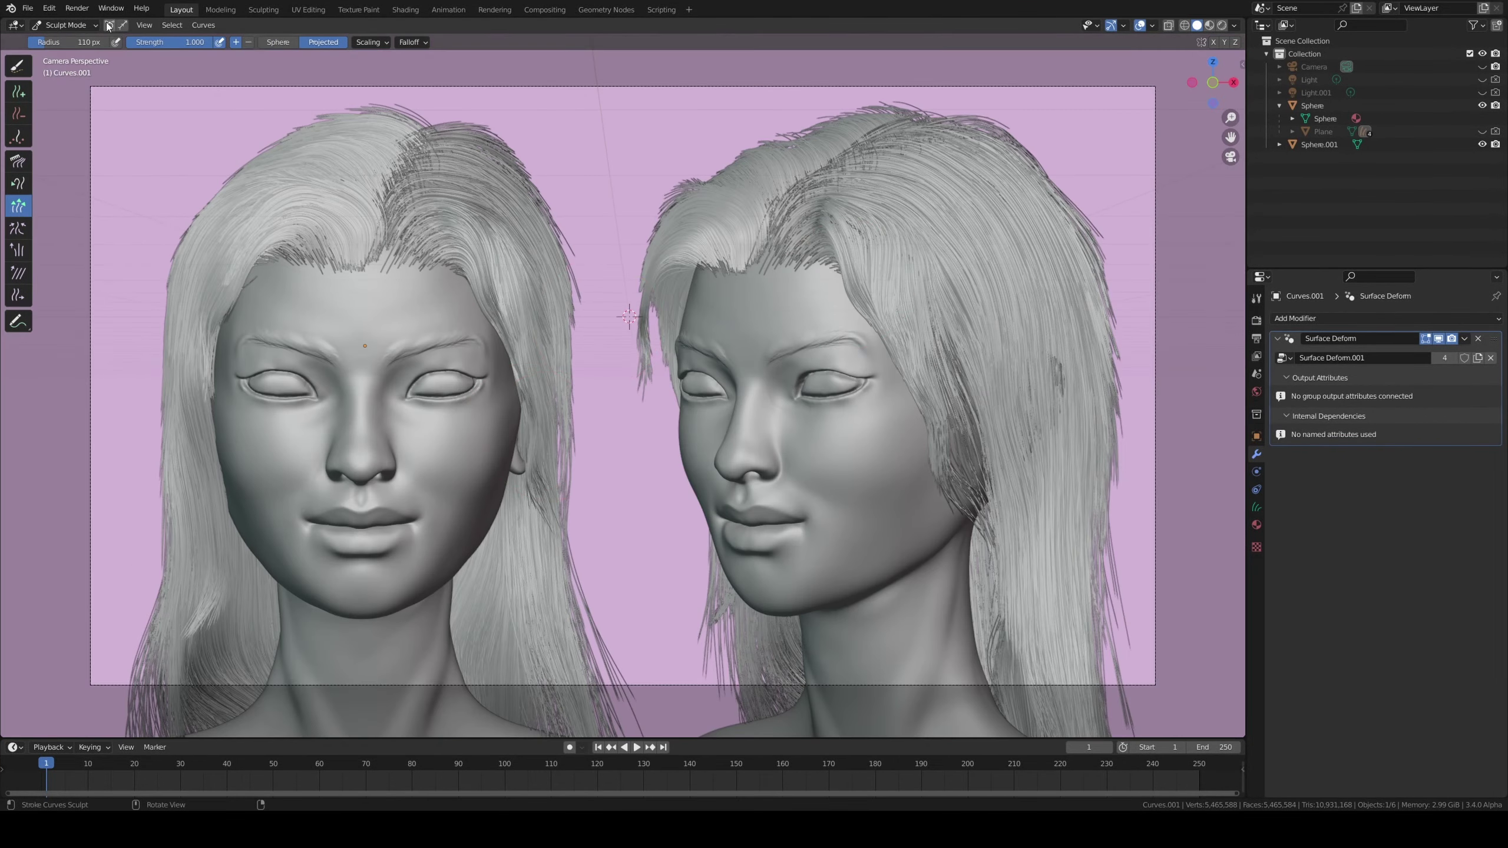
pyautogui.click(1222, 26)
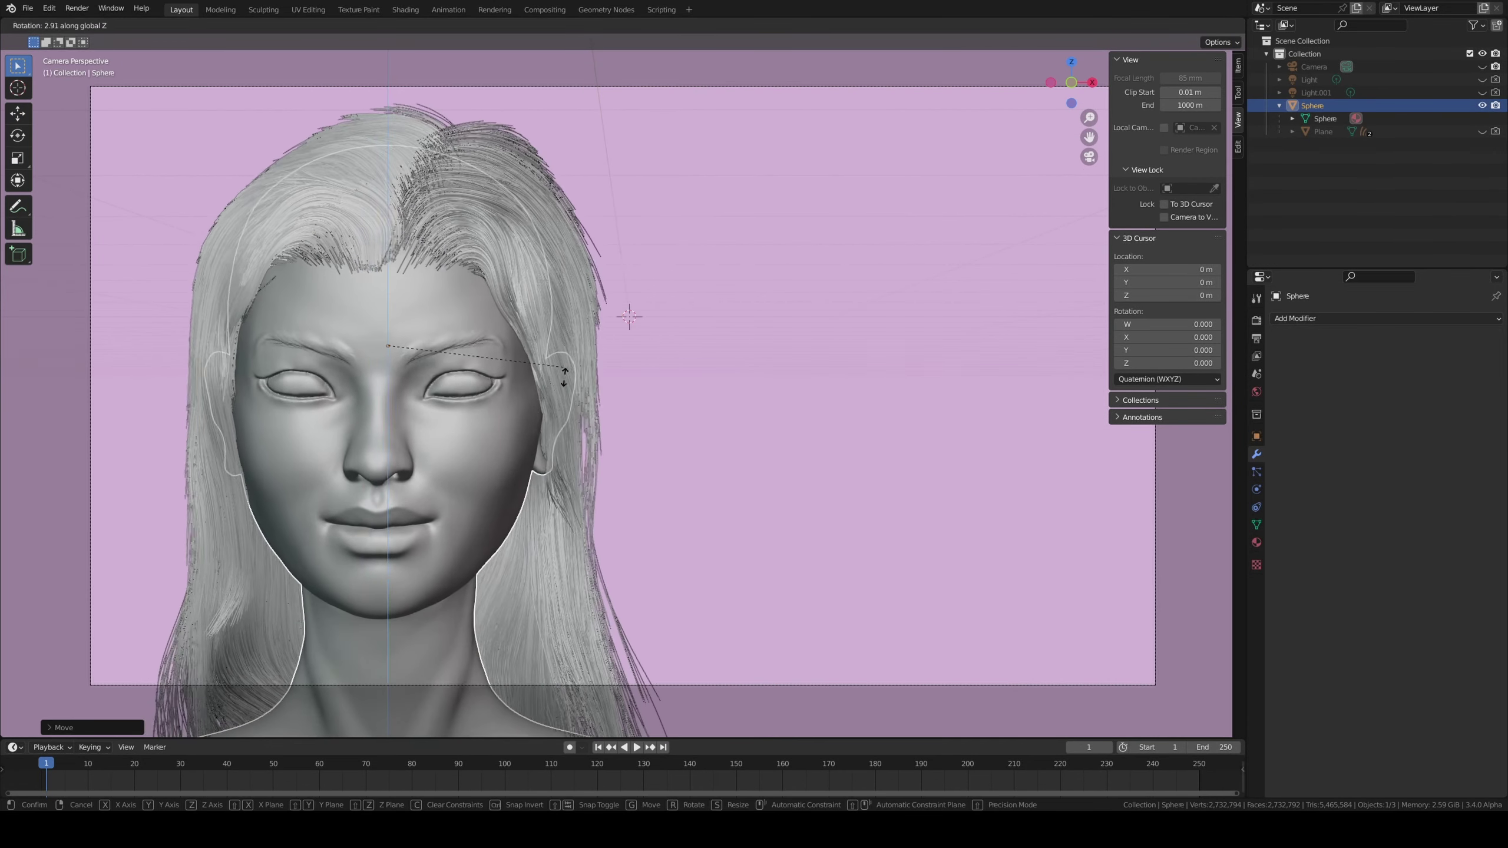
# - Linked-duplicate the head, move it right, and turn the copy about 50 degrees on Z
pyautogui.press('r')
pyautogui.press('z')
pyautogui.hotkey('alt', 'd')
pyautogui.press('Escape')
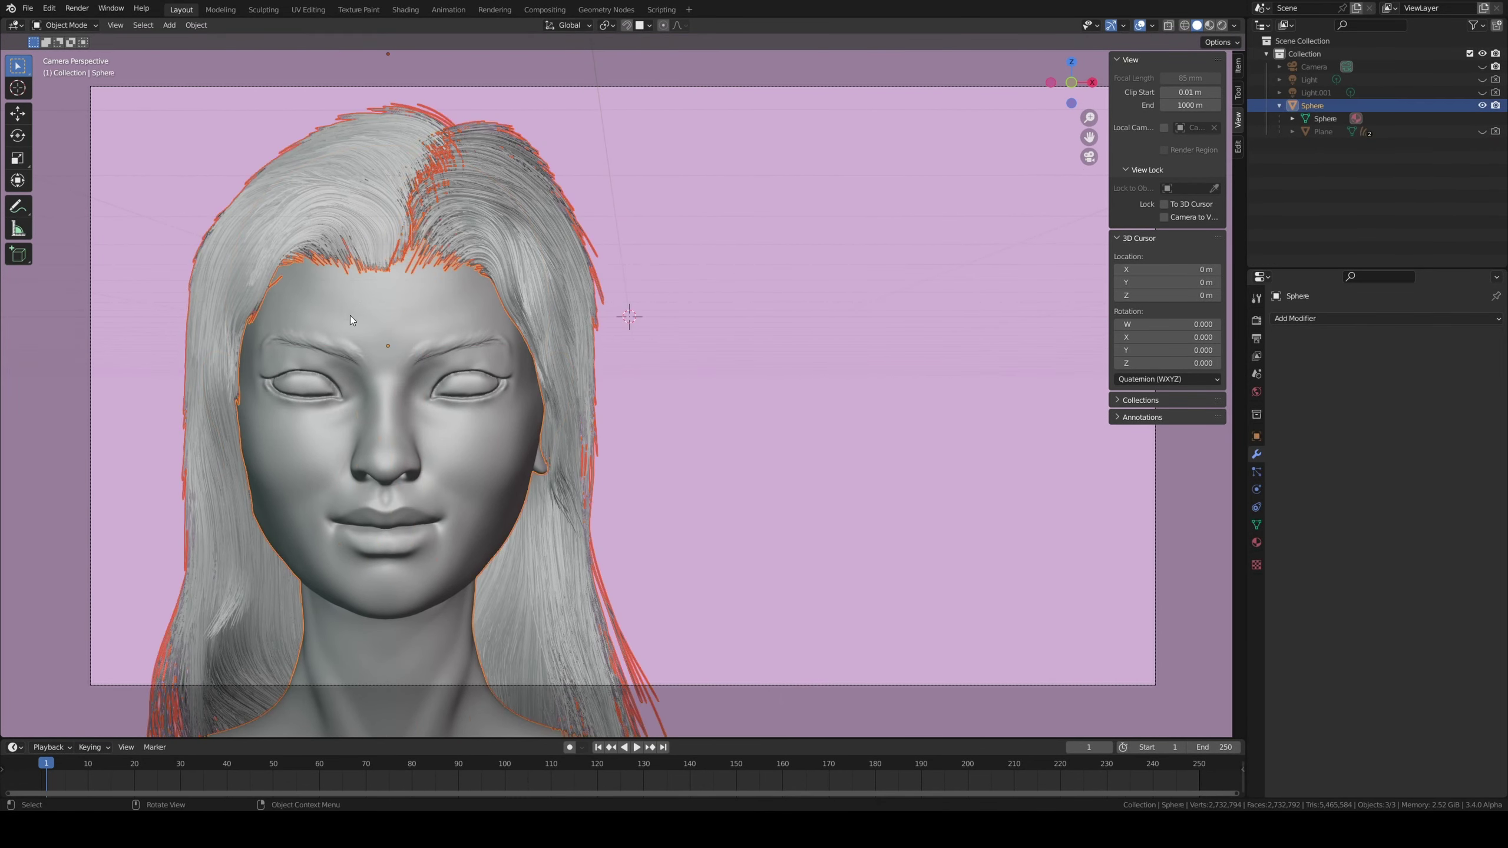
pyautogui.press('g')
pyautogui.press('r')
pyautogui.press('z')
pyautogui.click(952, 381)
# - Select the right head's hair and orbit around both heads to inspect it
pyautogui.hotkey('alt', 'a')
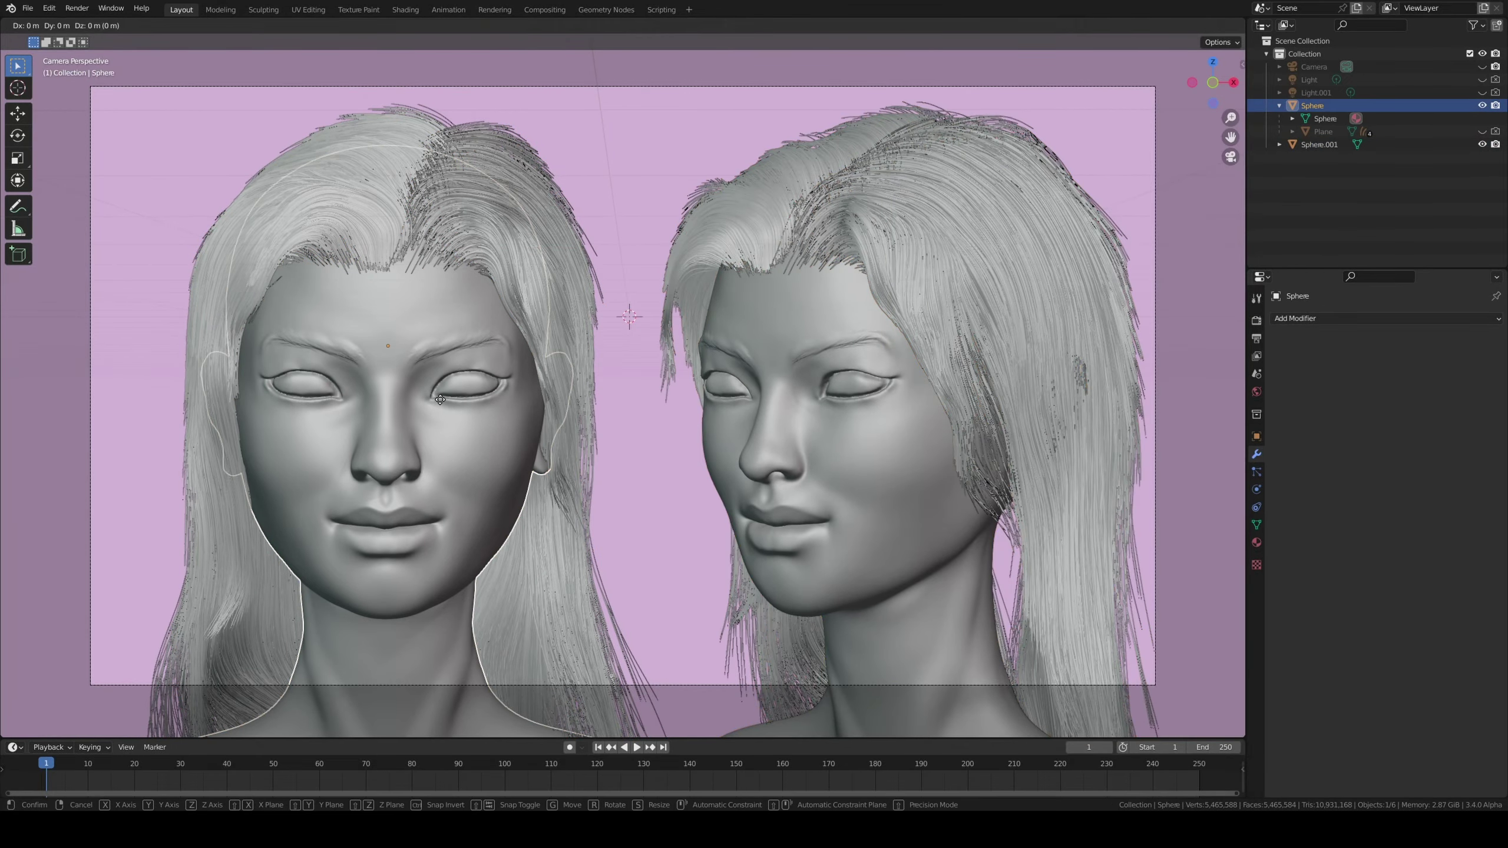
pyautogui.click(928, 342)
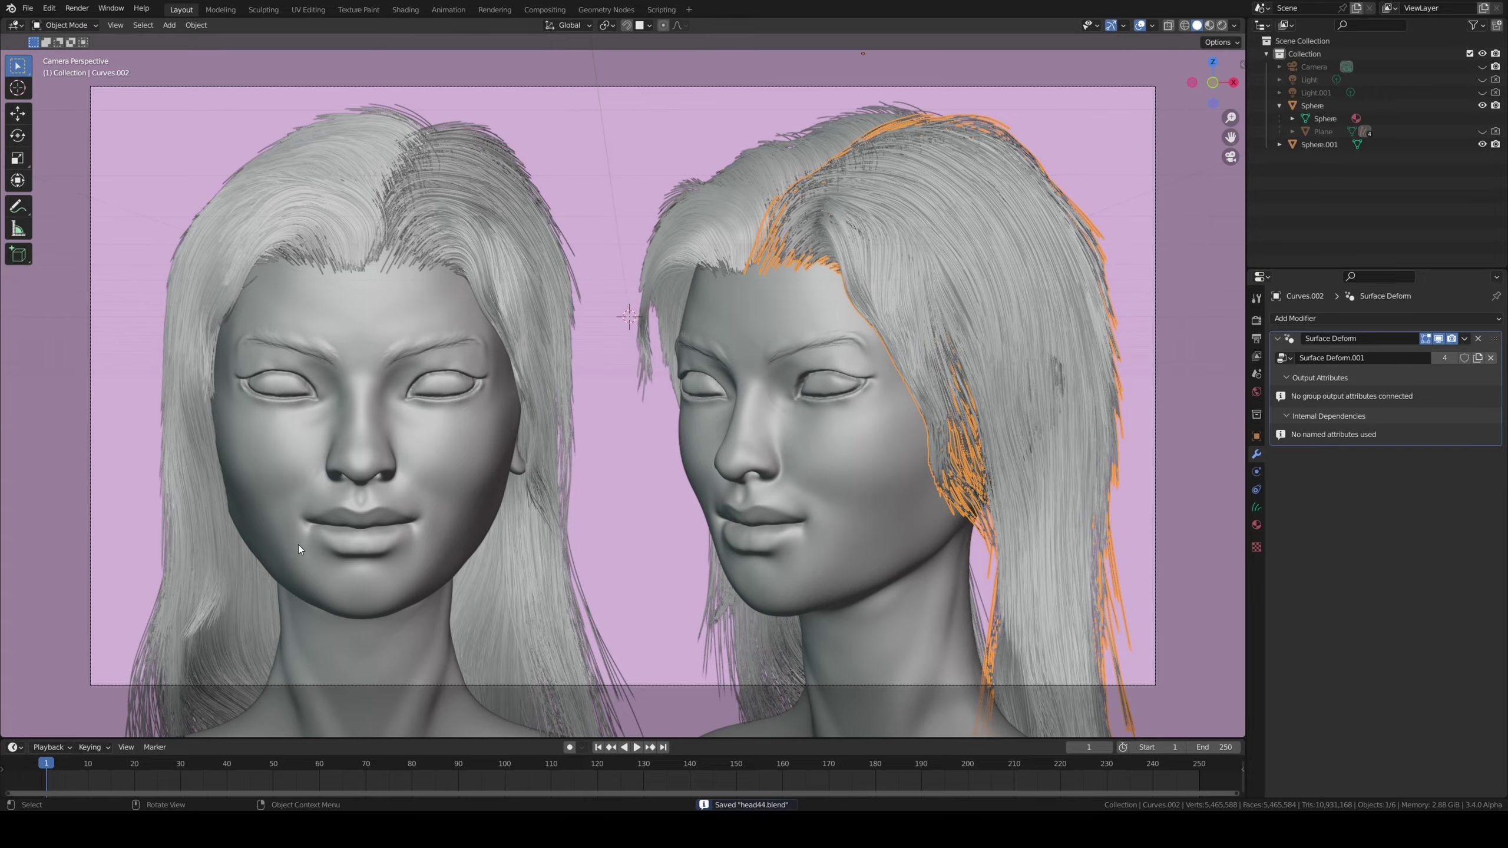
pyautogui.hotkey('shift', 'd')
pyautogui.press('Escape')
pyautogui.moveTo(299, 549); pyautogui.dragTo(572, 374, button='middle')
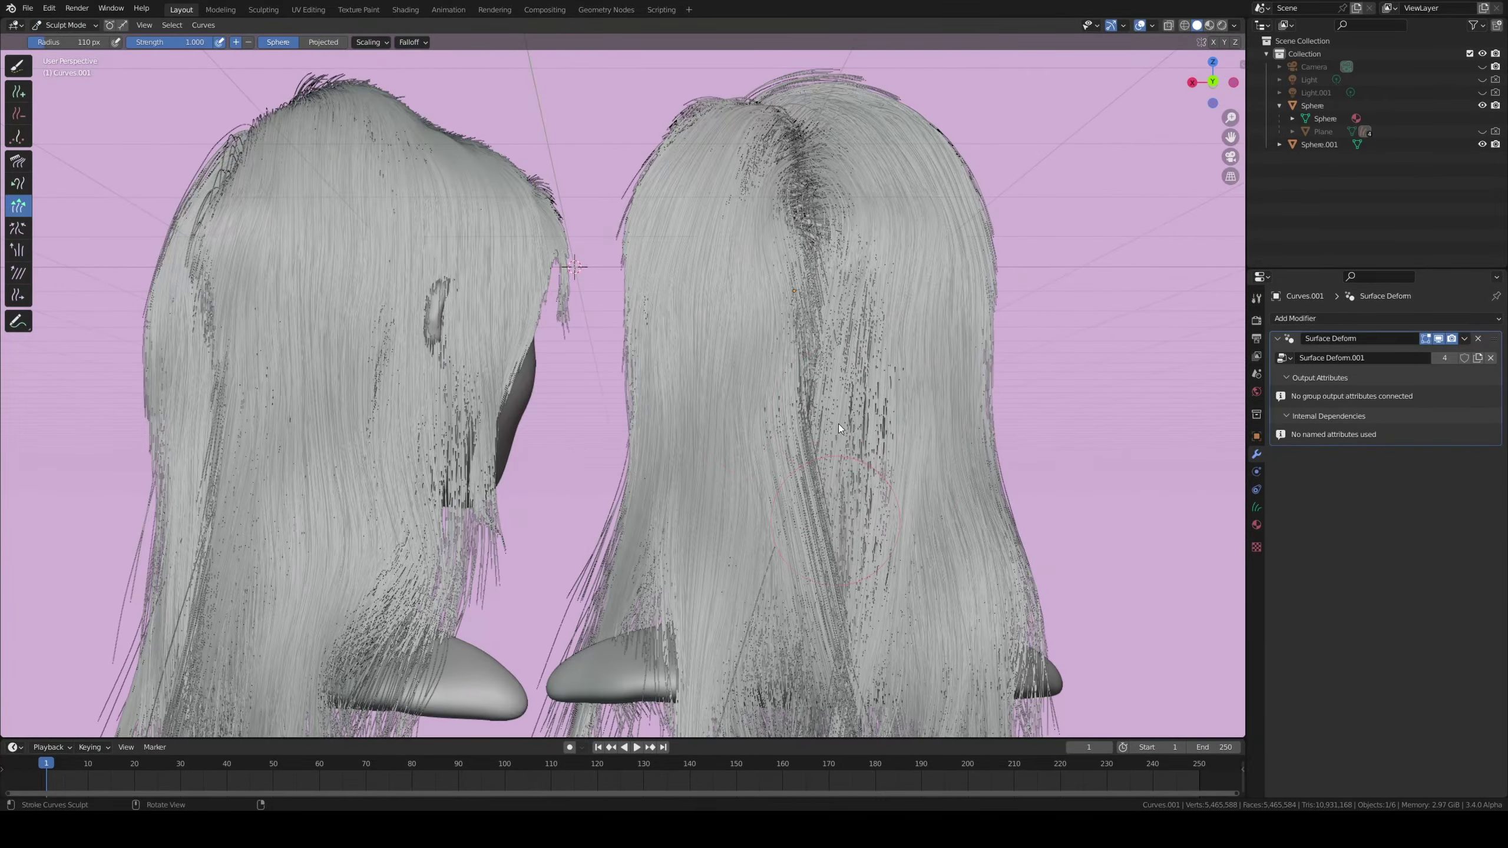
pyautogui.moveTo(451, 618); pyautogui.dragTo(248, 629, button='middle')
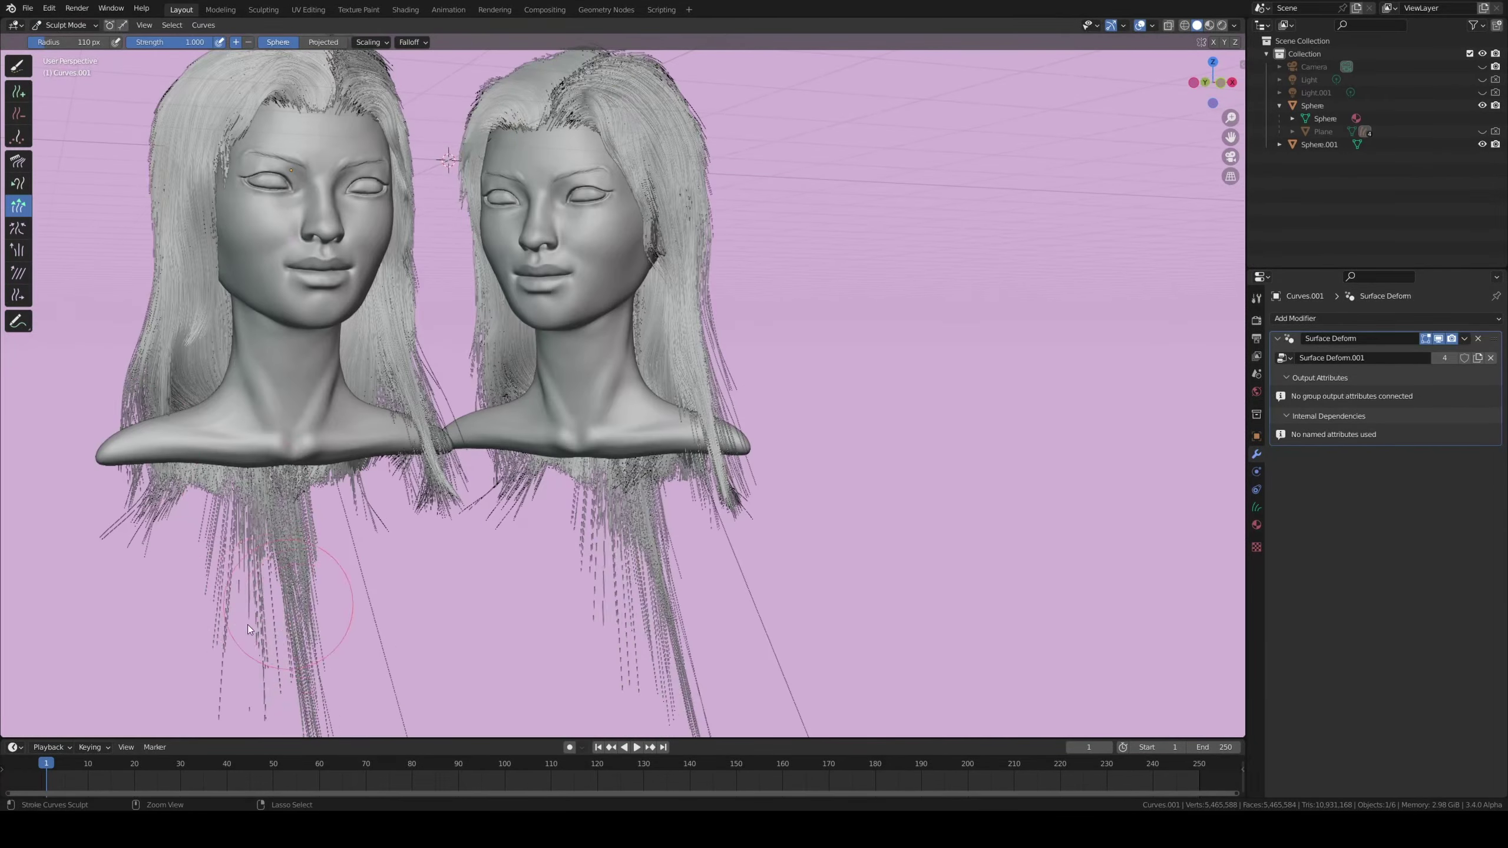